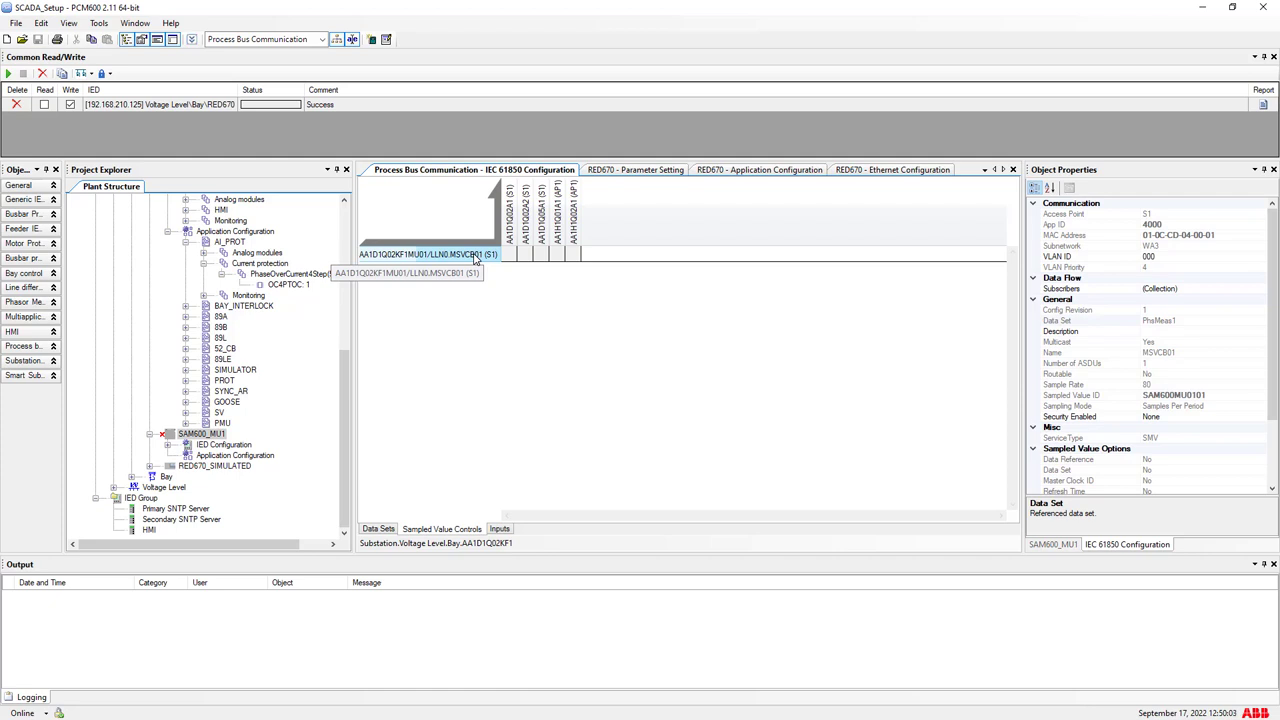
{"action": "right_click", "coordinate": [475, 256]}
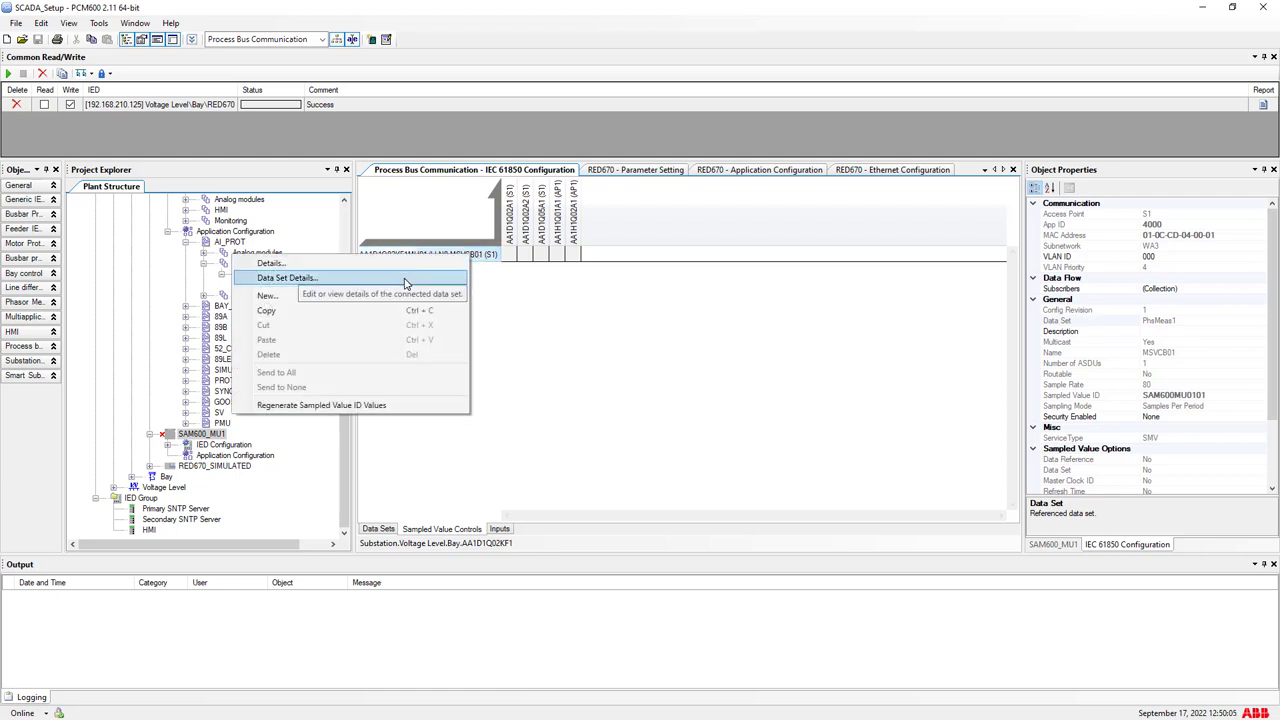
{"action": "left_click", "coordinate": [514, 314]}
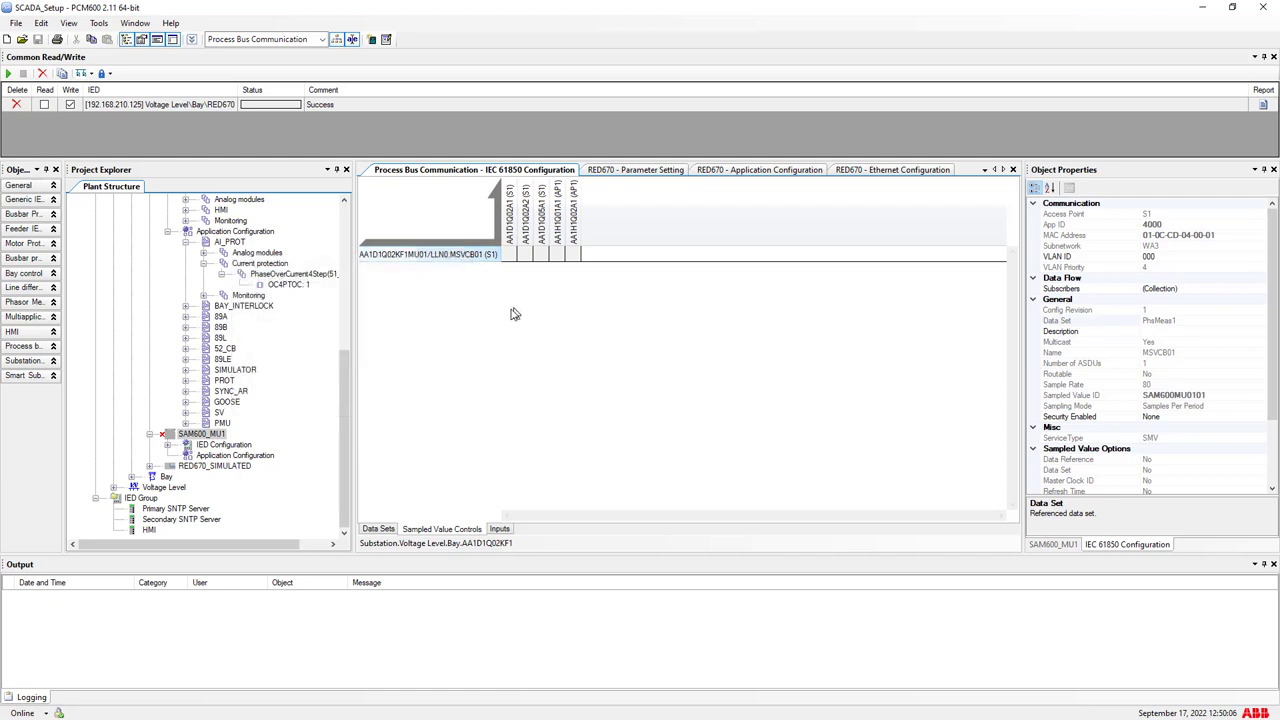
{"action": "left_click", "coordinate": [214, 436]}
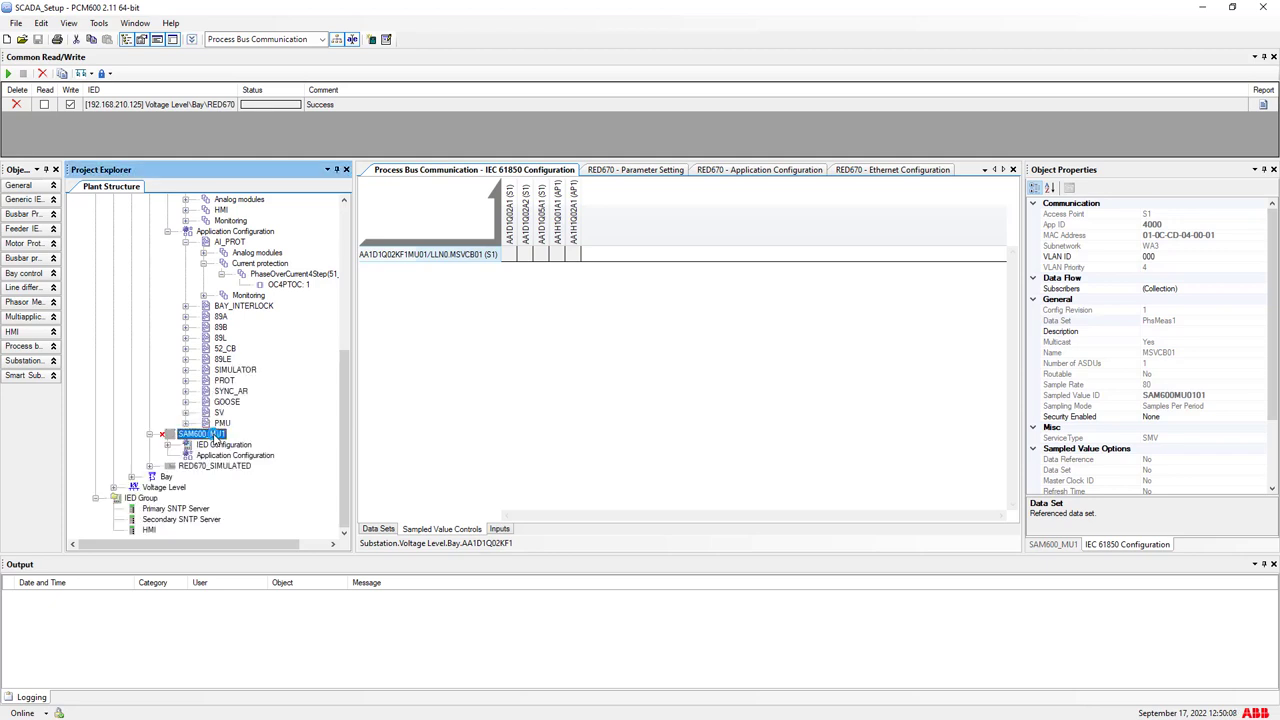
{"action": "right_click", "coordinate": [214, 436]}
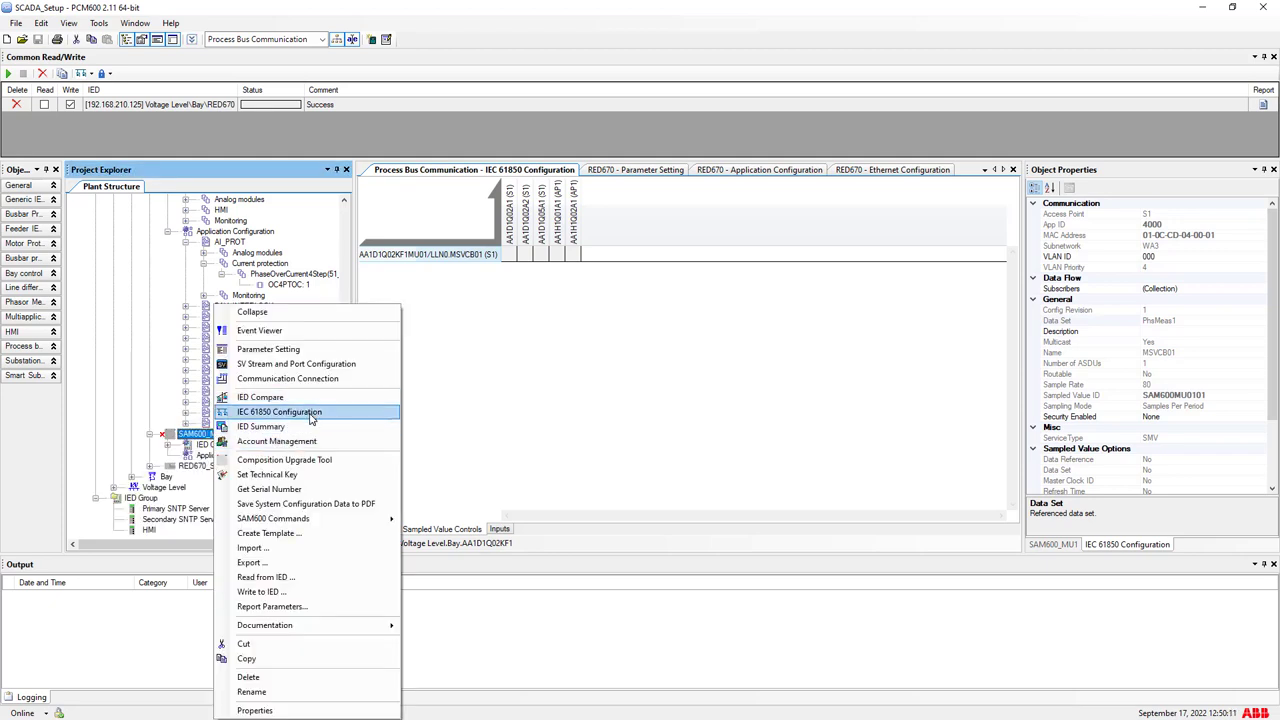
{"action": "left_click", "coordinate": [482, 400]}
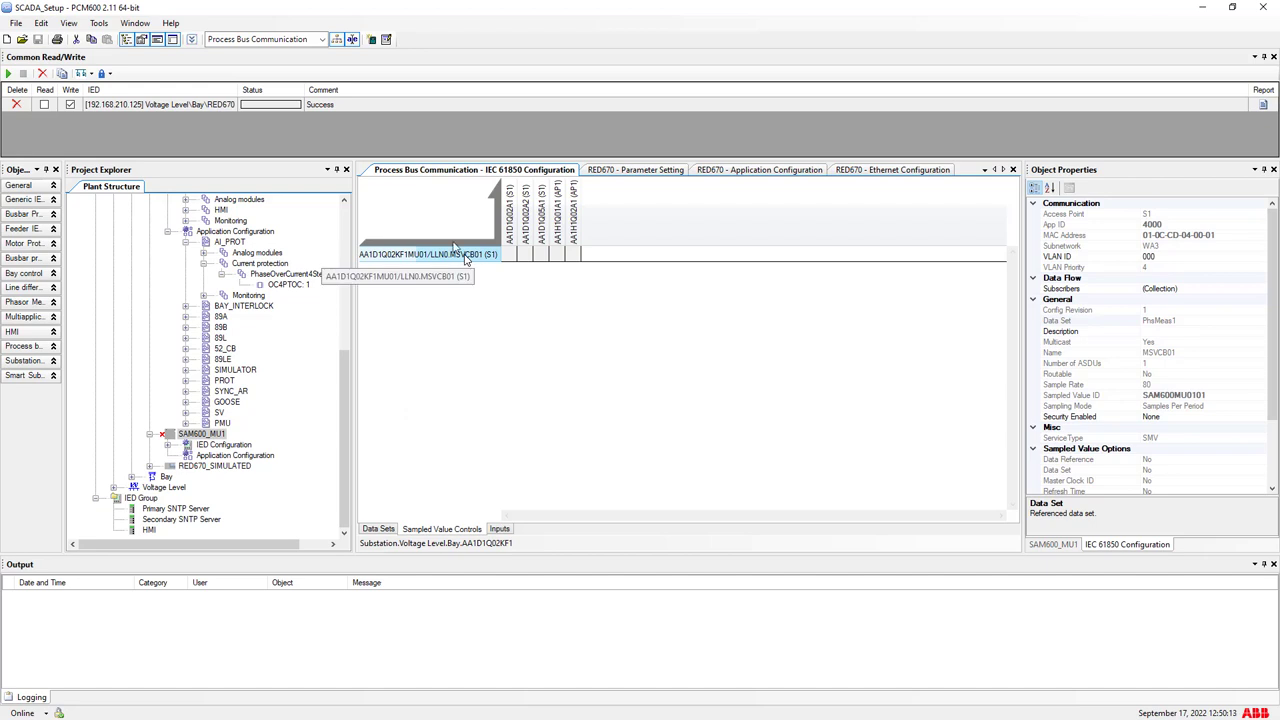
{"action": "left_click", "coordinate": [290, 40]}
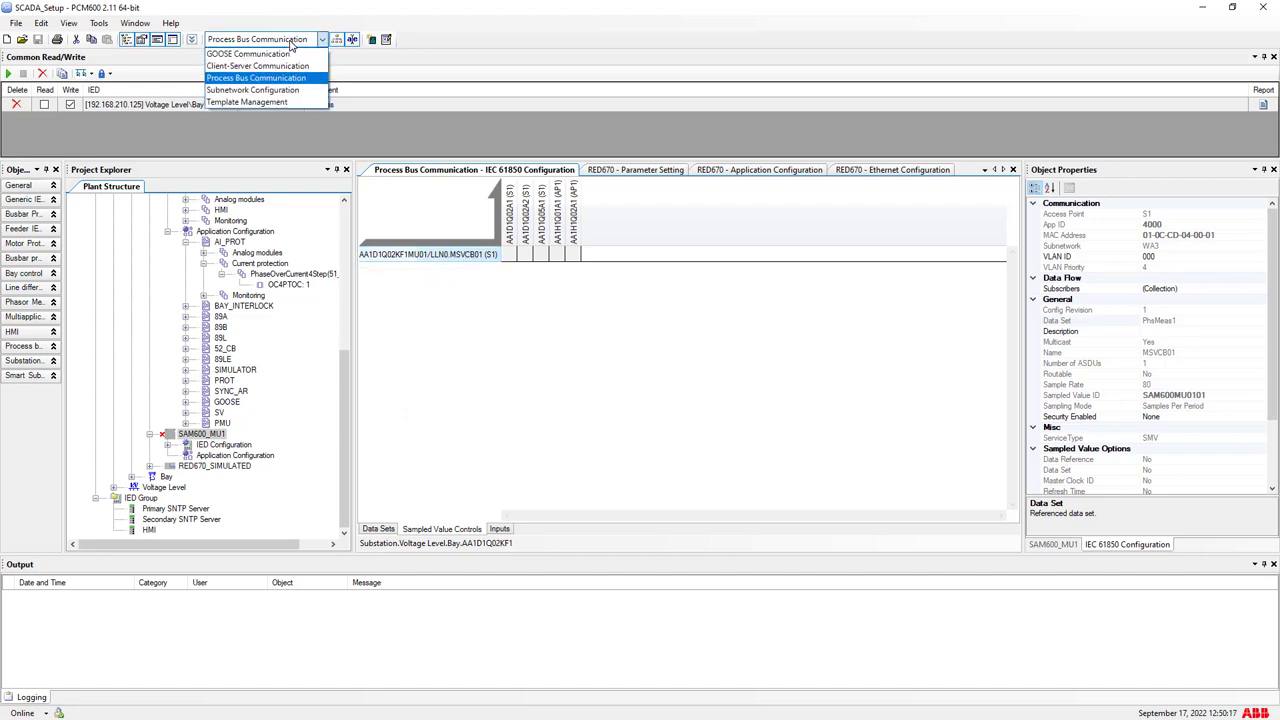
{"action": "left_click", "coordinate": [445, 262]}
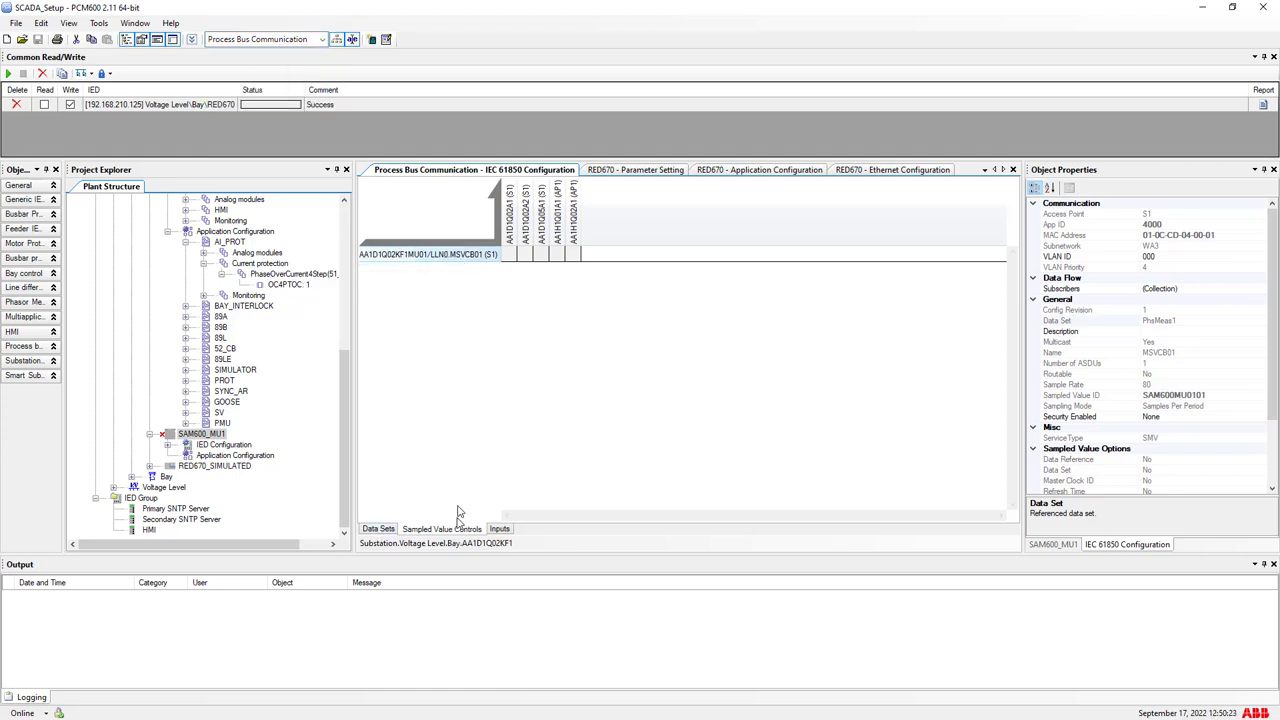
Review the data set entries, sample rate and sampled value ID of the merging unit's MSVCB01 sampled value control block
{"action": "right_click", "coordinate": [463, 256]}
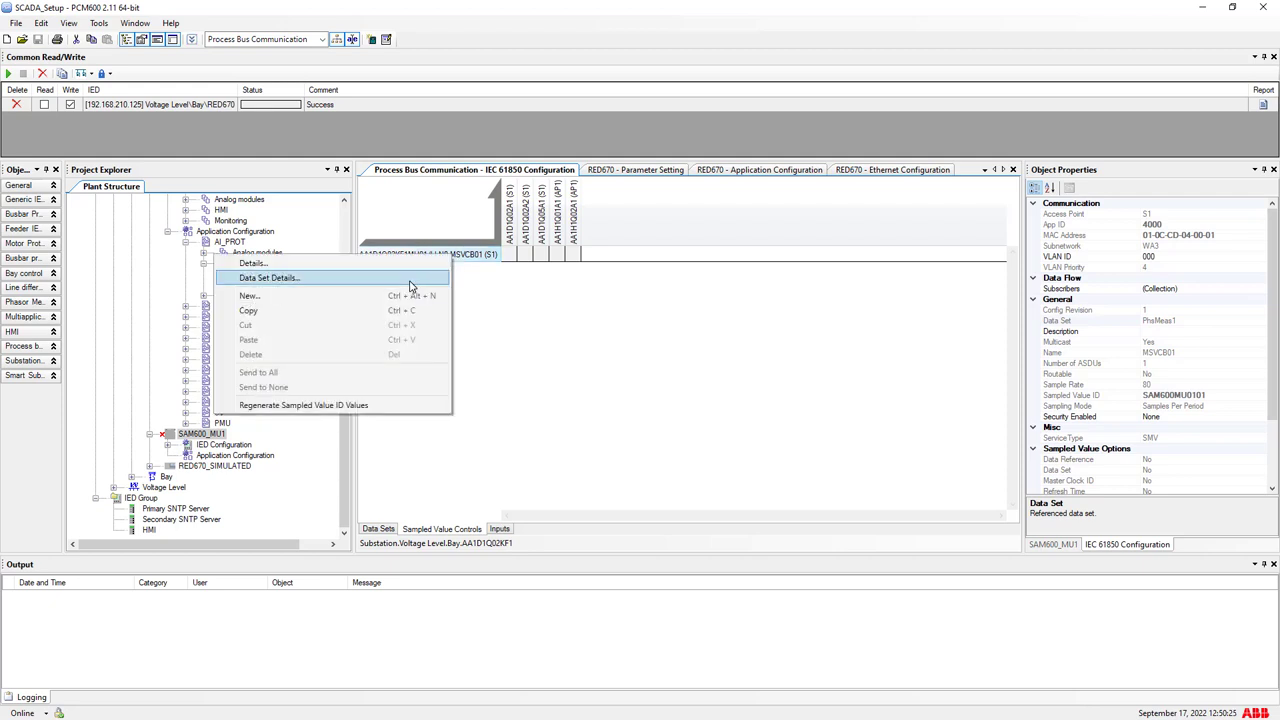
{"action": "left_click", "coordinate": [409, 285]}
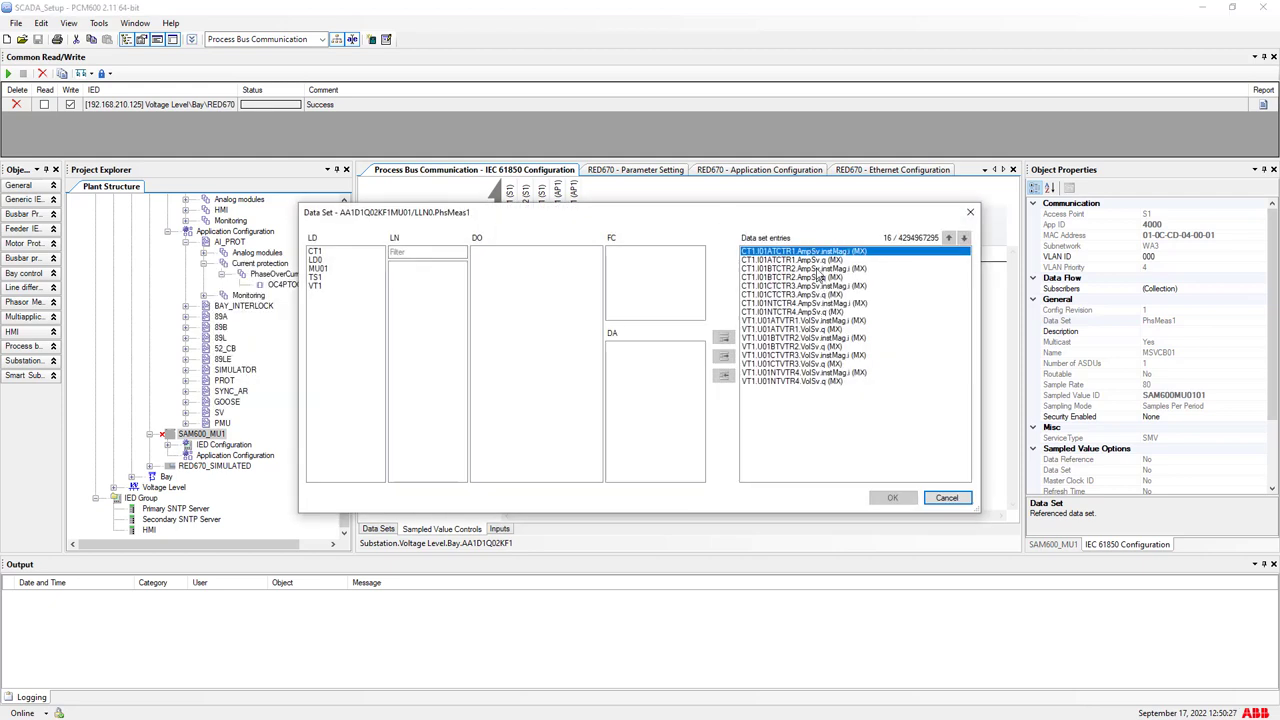
{"action": "left_click", "coordinate": [945, 498]}
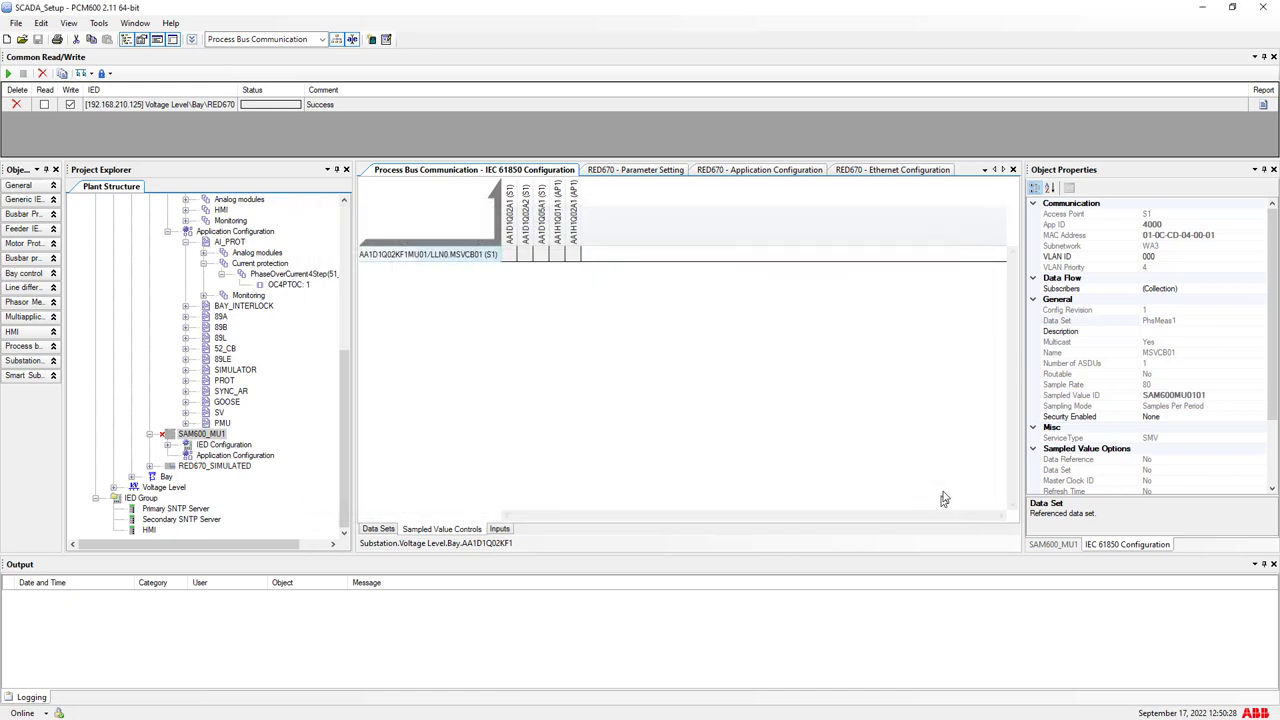
{"action": "left_click", "coordinate": [1090, 385]}
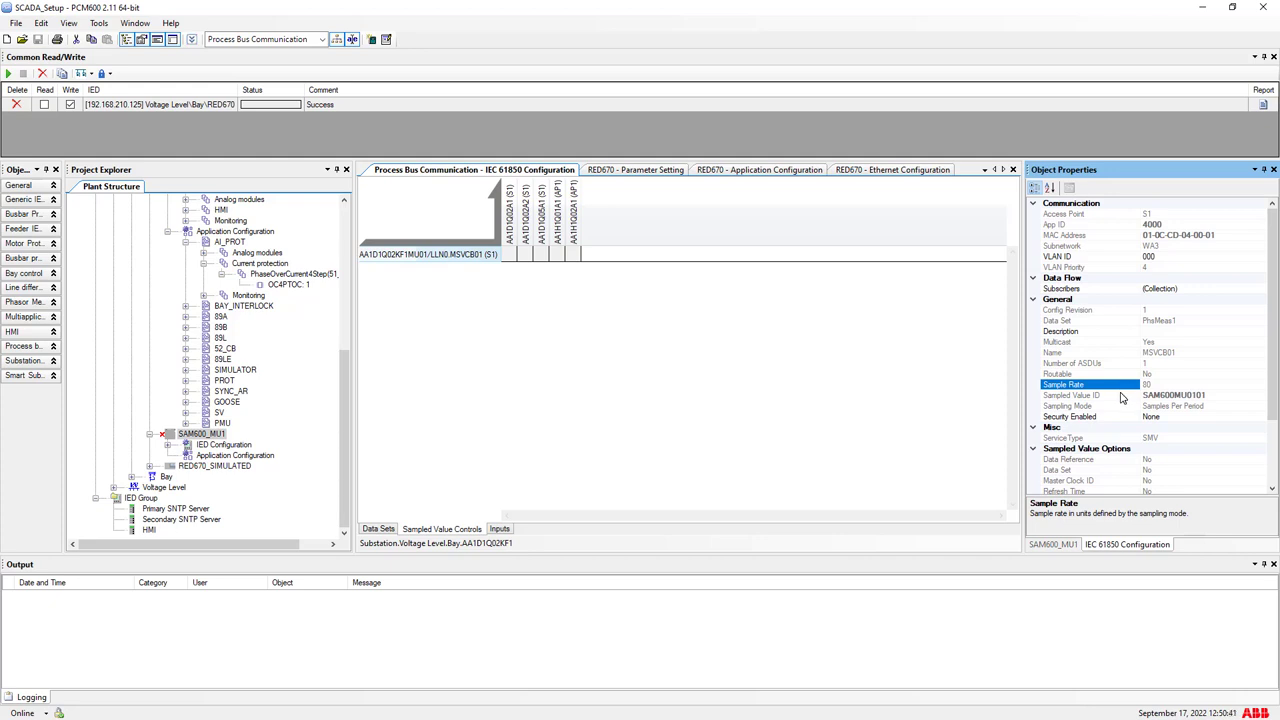
{"action": "left_click", "coordinate": [1121, 396]}
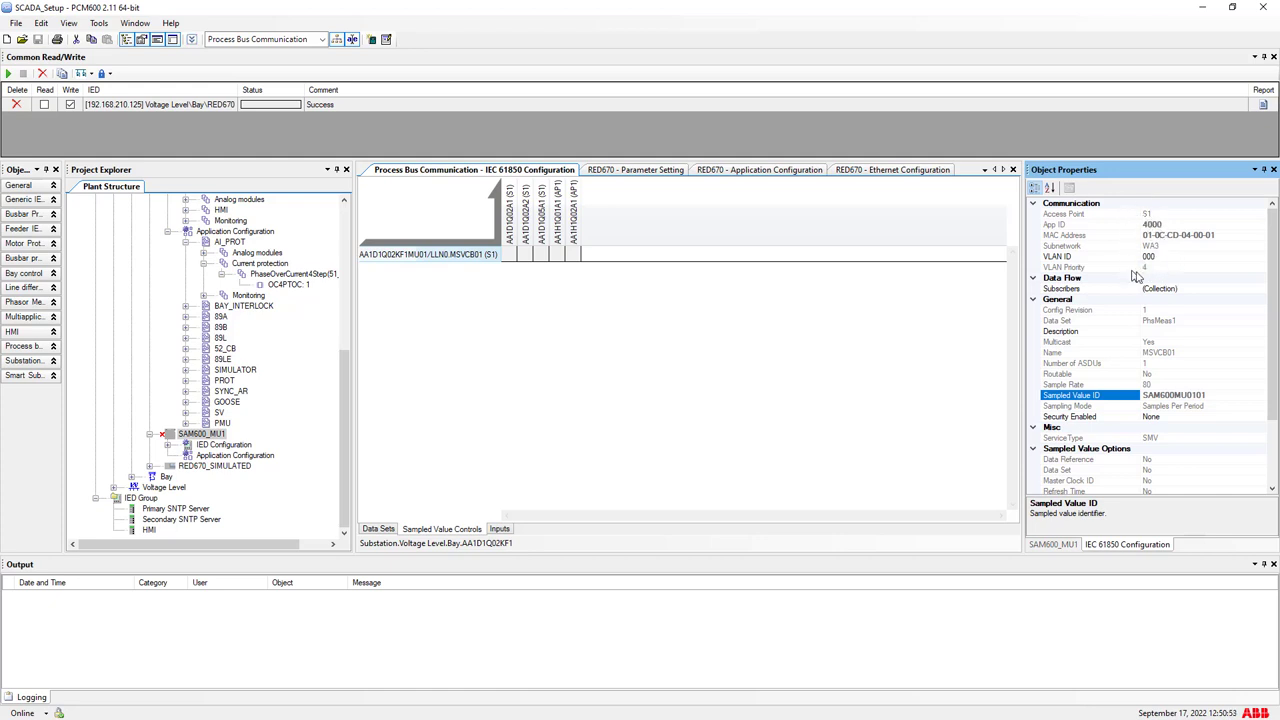
Display the process bus inputs received by the RED670 and check their sources and target nodes
{"action": "left_click", "coordinate": [499, 528]}
{"action": "left_click_drag", "start_coordinate": [344, 470], "coordinate": [359, 251]}
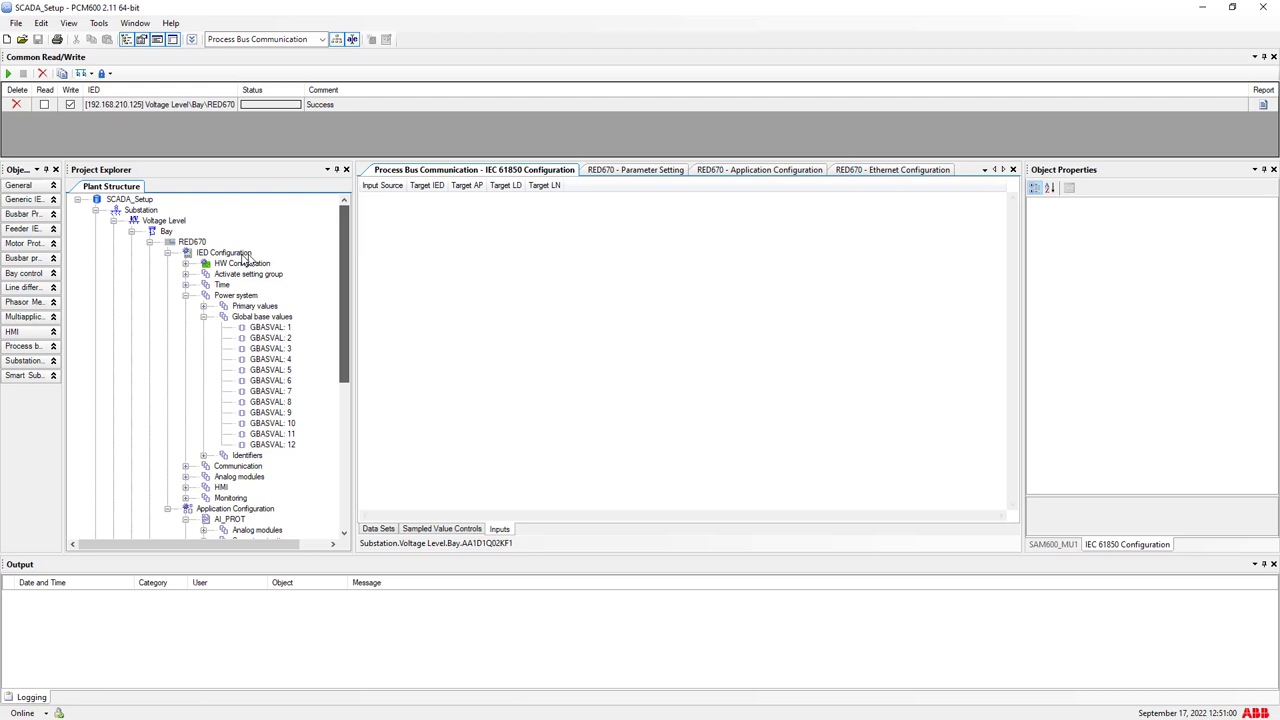
{"action": "left_click", "coordinate": [191, 242]}
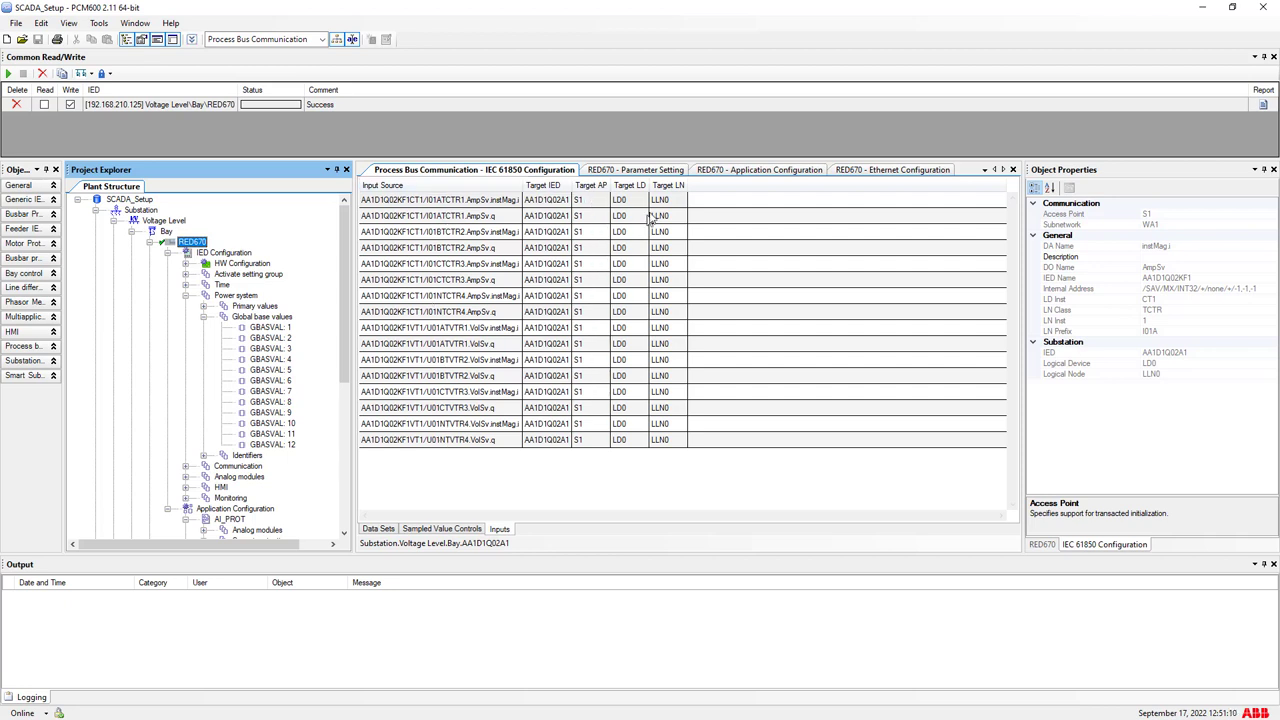
Open the parameter settings of GBASVAL: 1 and review its UBase, IBase and SBase values across the setting groups
{"action": "left_click", "coordinate": [268, 331]}
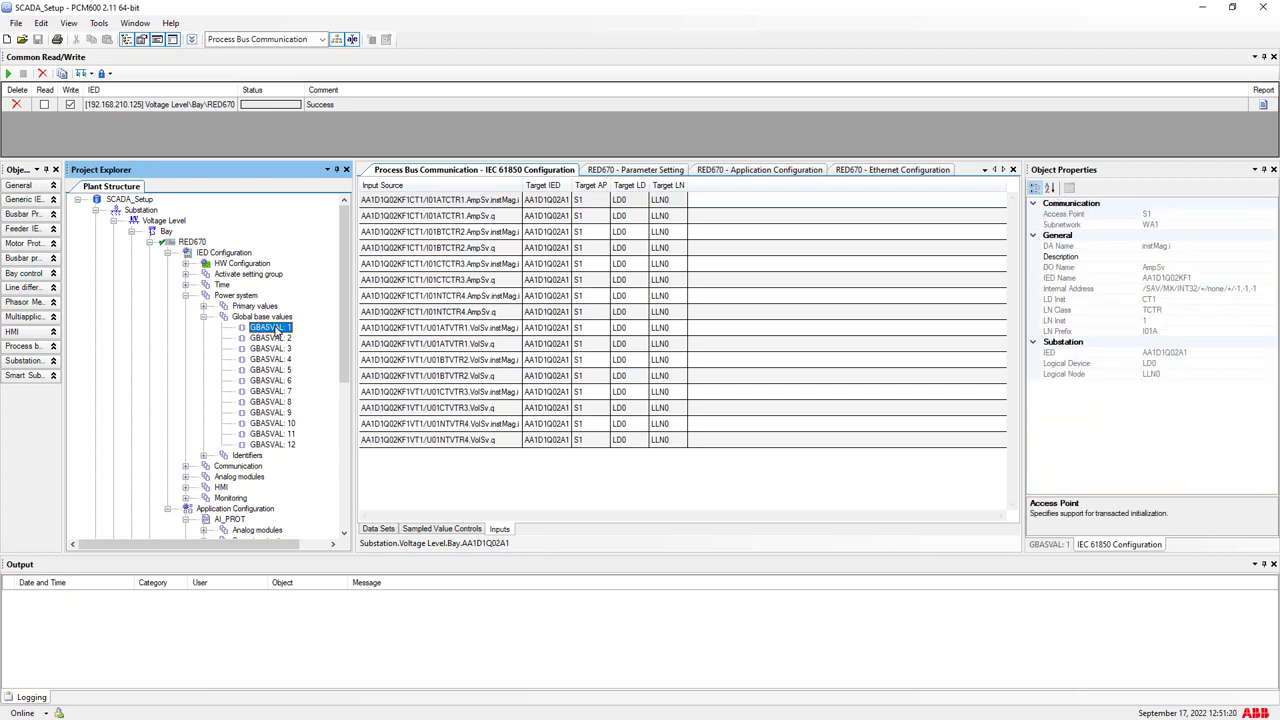
{"action": "right_click", "coordinate": [275, 331]}
{"action": "left_click", "coordinate": [308, 336]}
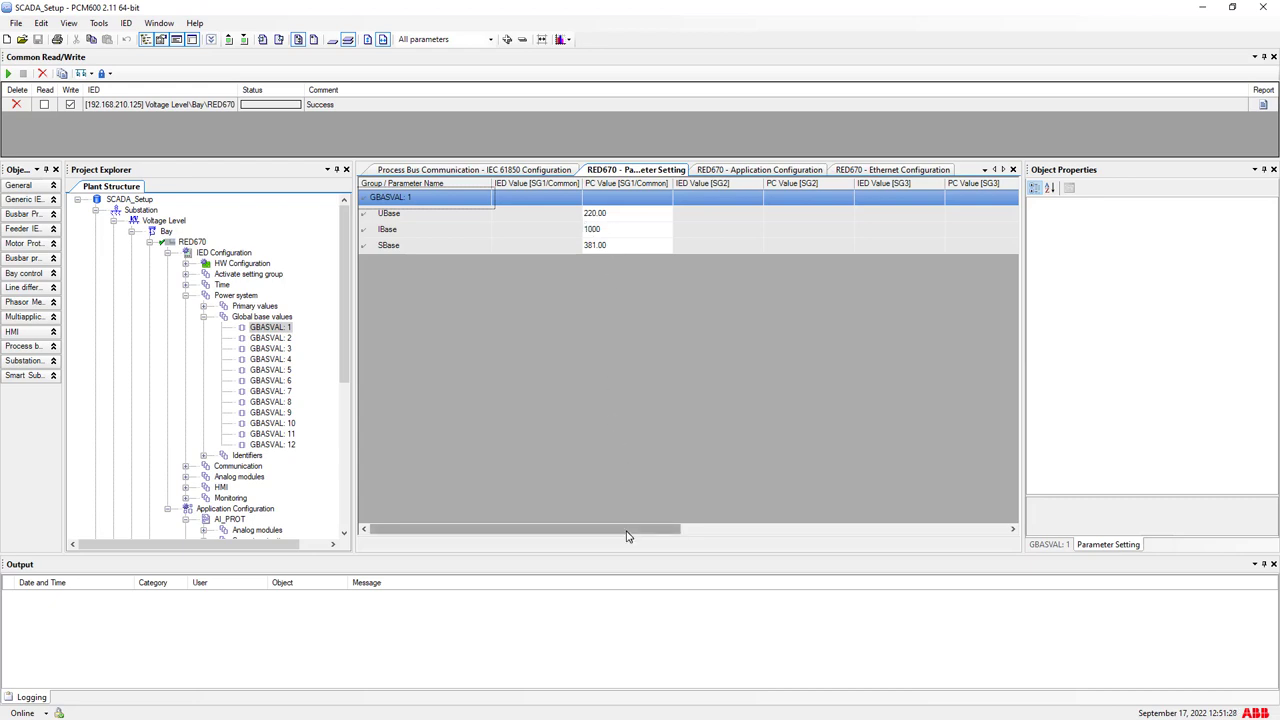
{"action": "left_click_drag", "start_coordinate": [628, 535], "coordinate": [563, 354]}
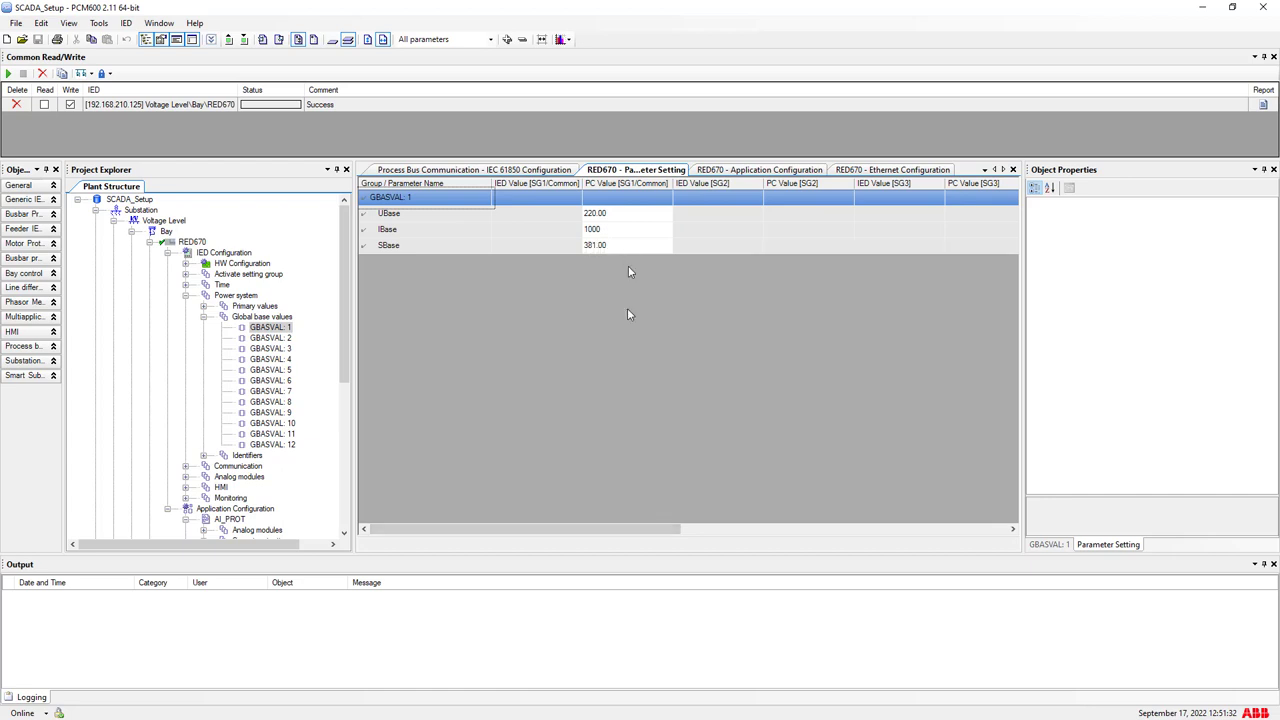
{"action": "left_click_drag", "start_coordinate": [643, 524], "coordinate": [945, 535]}
{"action": "left_click_drag", "start_coordinate": [689, 531], "coordinate": [494, 531]}
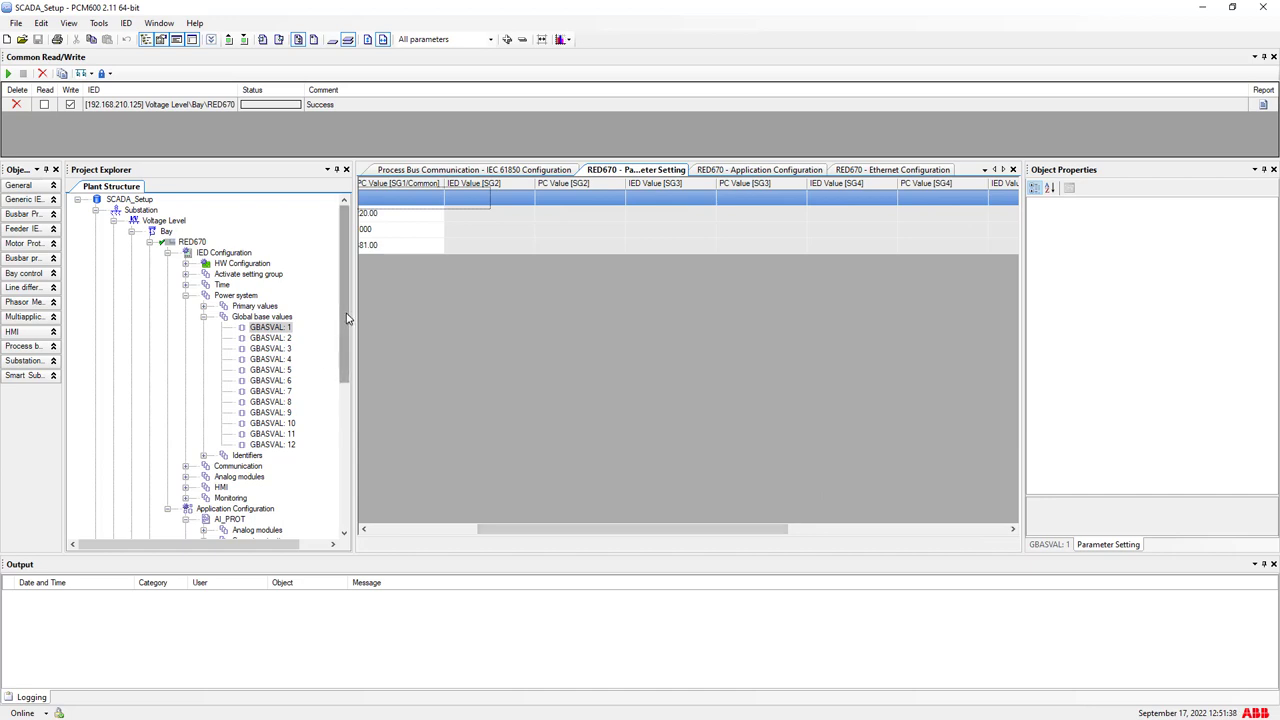
Review the general, Step 1 and Step 2 overcurrent settings of OC4PTOC: 1 under AI_PROT
{"action": "left_click_drag", "start_coordinate": [347, 318], "coordinate": [290, 376]}
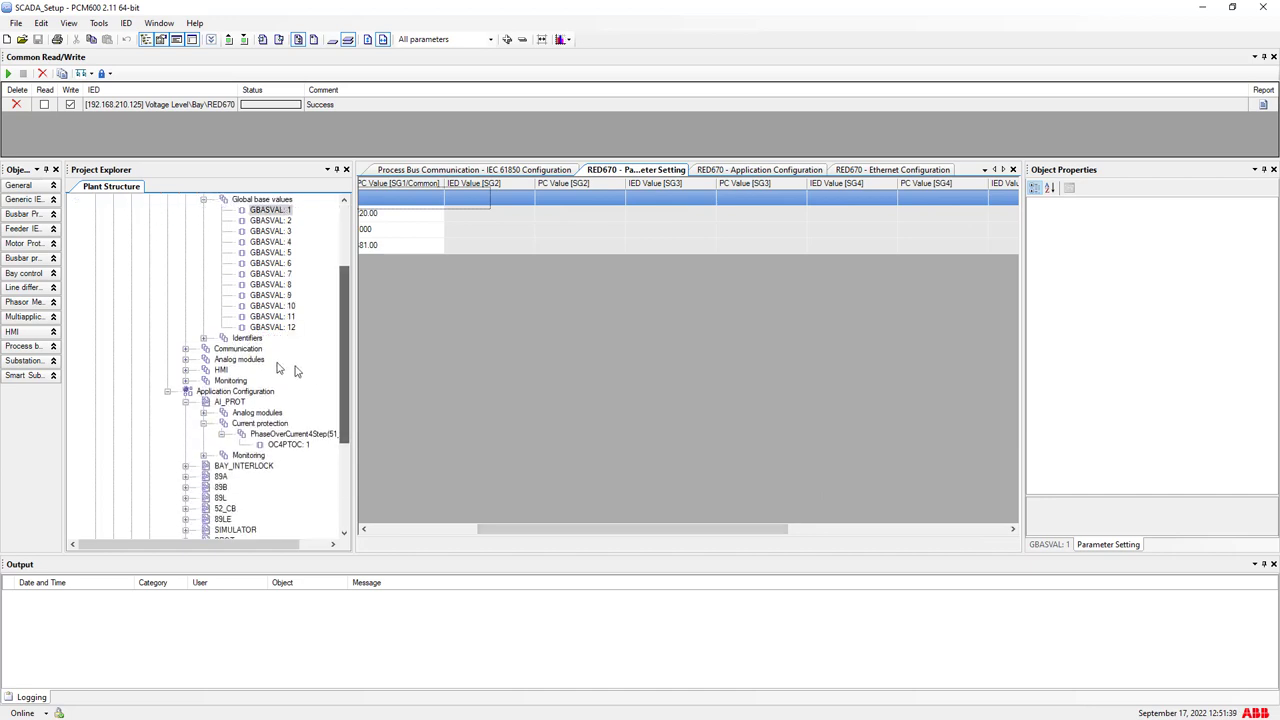
{"action": "left_click", "coordinate": [280, 444]}
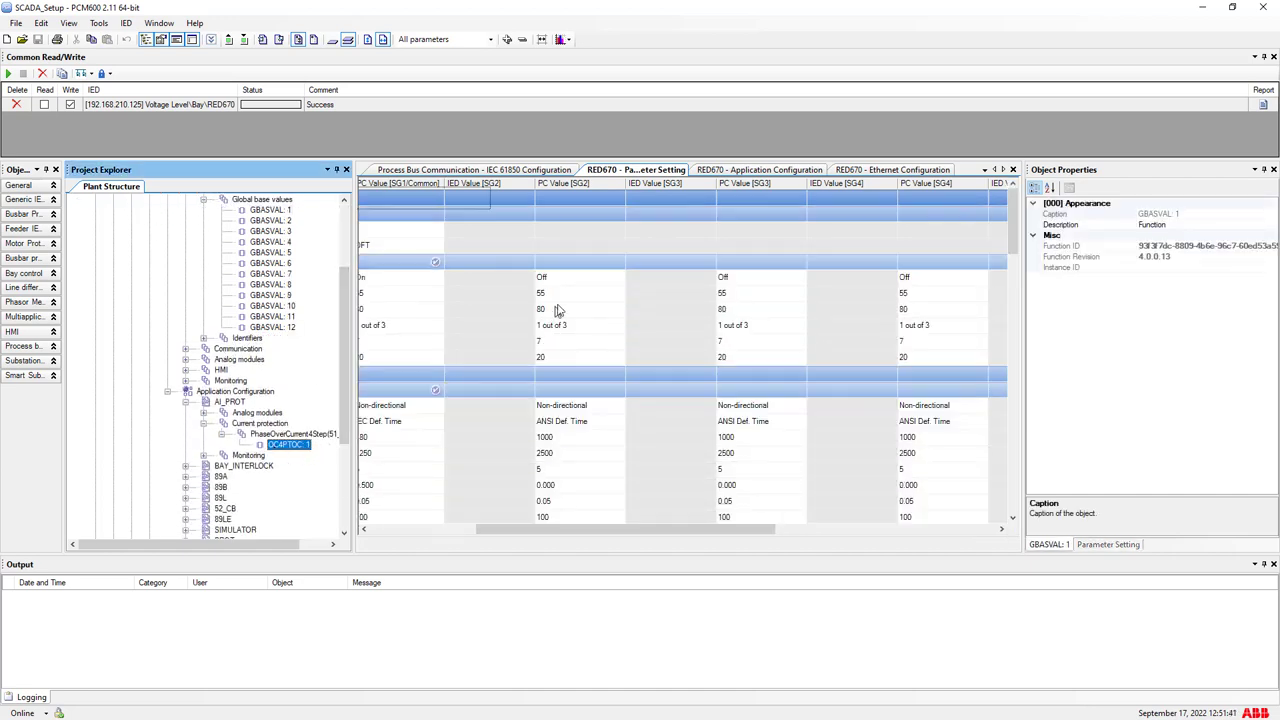
{"action": "left_click_drag", "start_coordinate": [560, 531], "coordinate": [441, 533]}
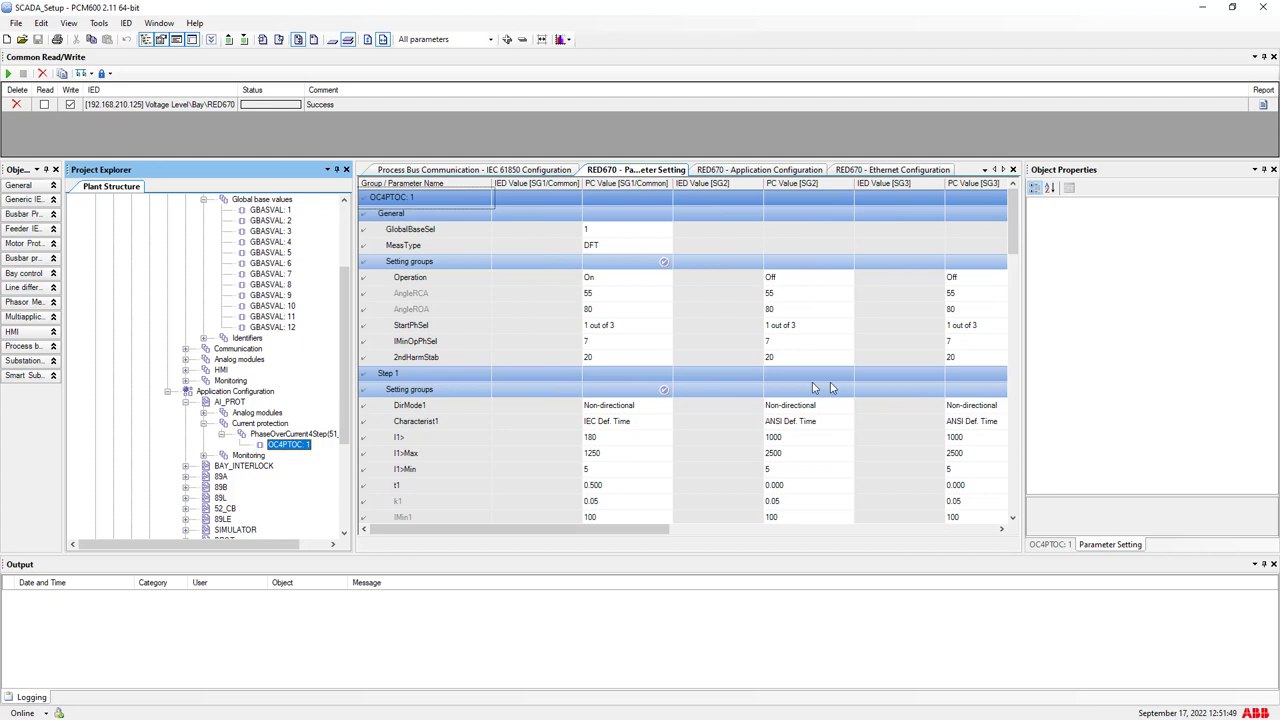
{"action": "left_click_drag", "start_coordinate": [1013, 235], "coordinate": [1013, 241]}
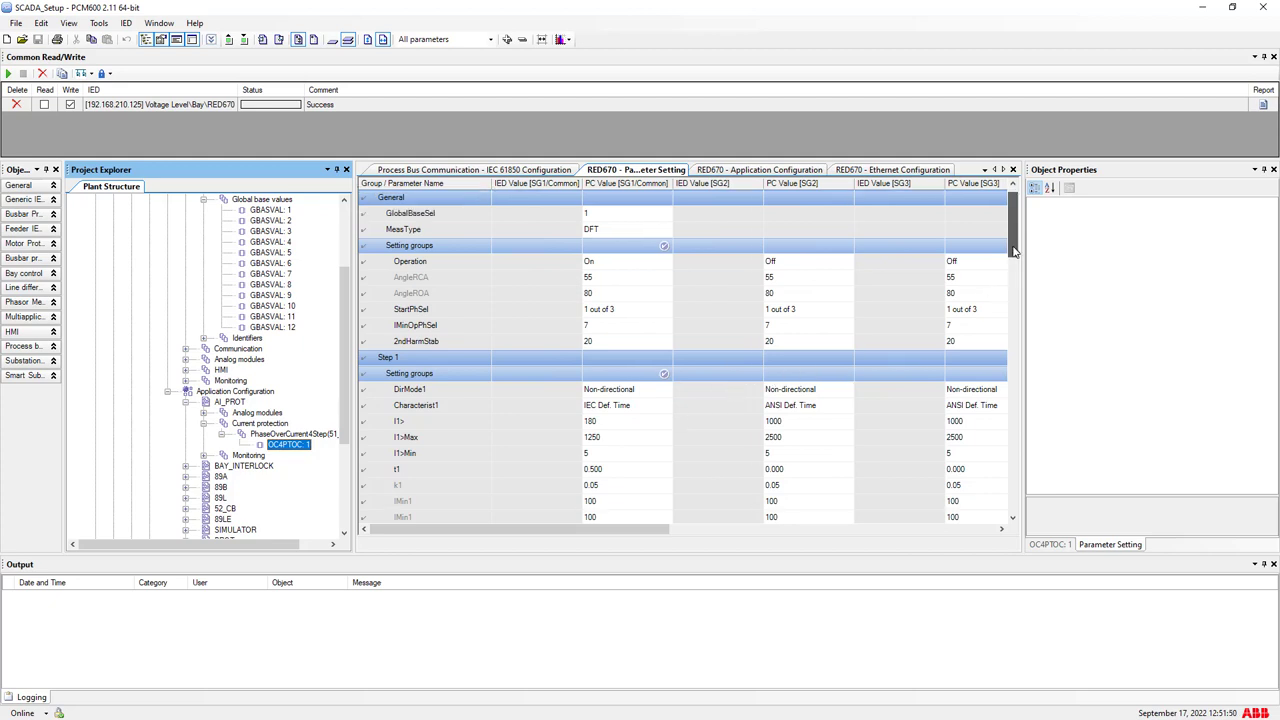
{"action": "scroll", "coordinate": [595, 420], "scroll_direction": "down", "scroll_amount": 3}
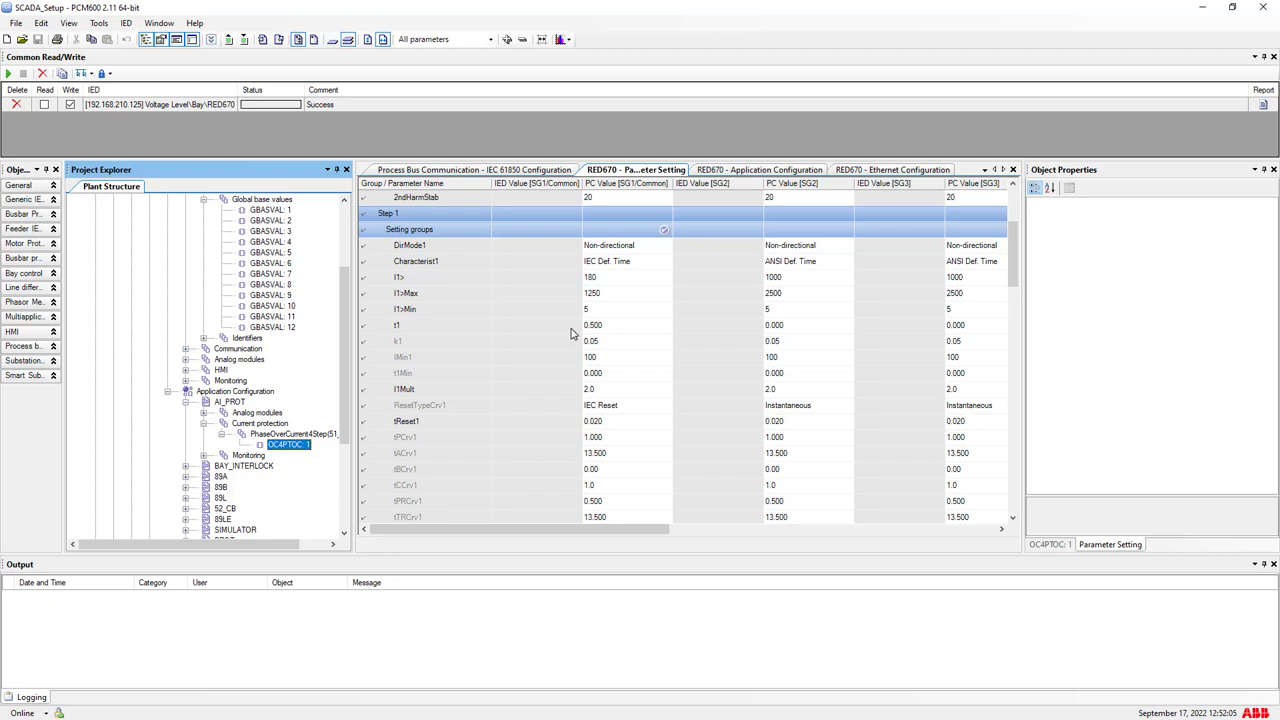
{"action": "left_click_drag", "start_coordinate": [1014, 245], "coordinate": [1011, 318]}
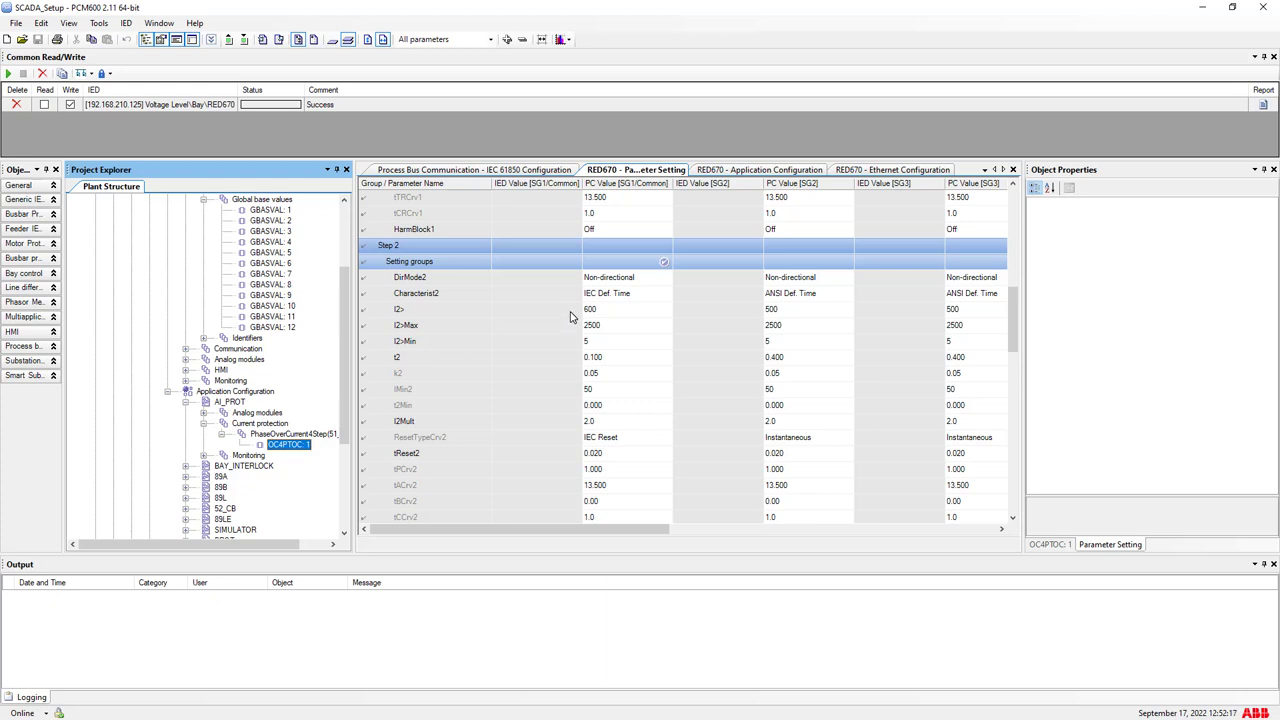
{"action": "mouse_move", "coordinate": [409, 316]}
Show the OC4PTOC: 1 function block in the application configuration and inspect its connections
{"action": "right_click", "coordinate": [298, 444]}
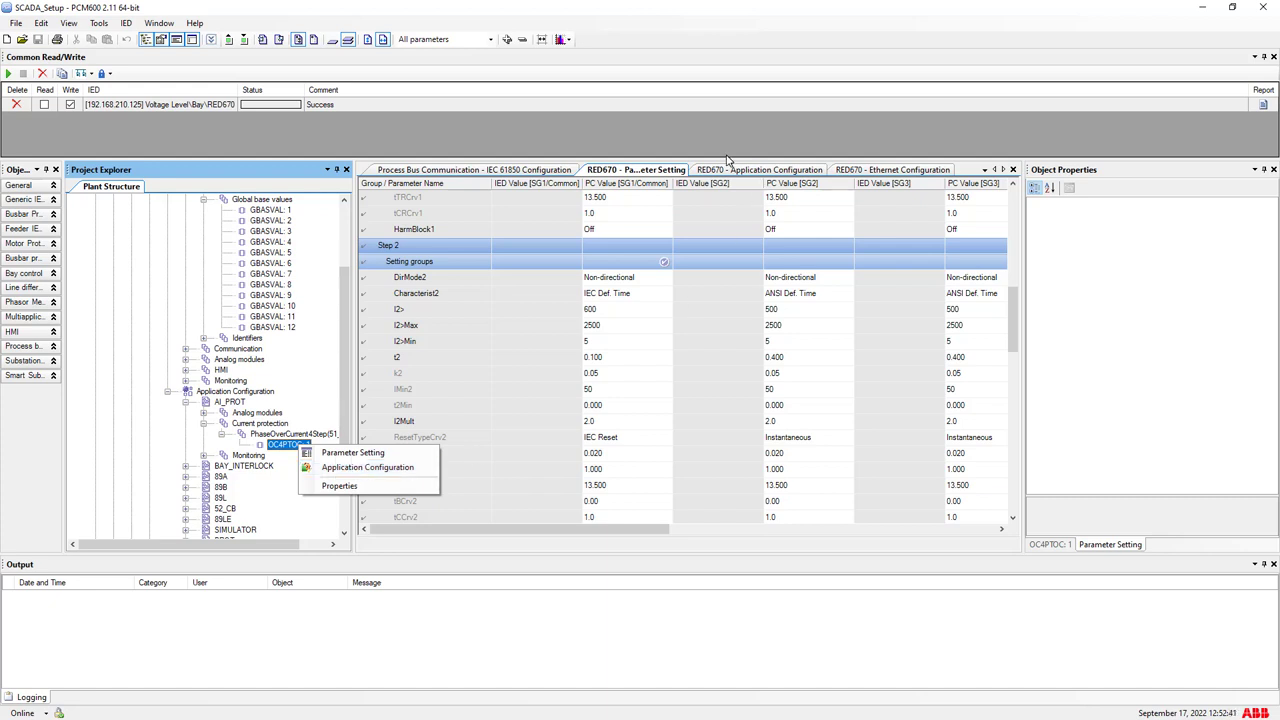
{"action": "left_click", "coordinate": [367, 471]}
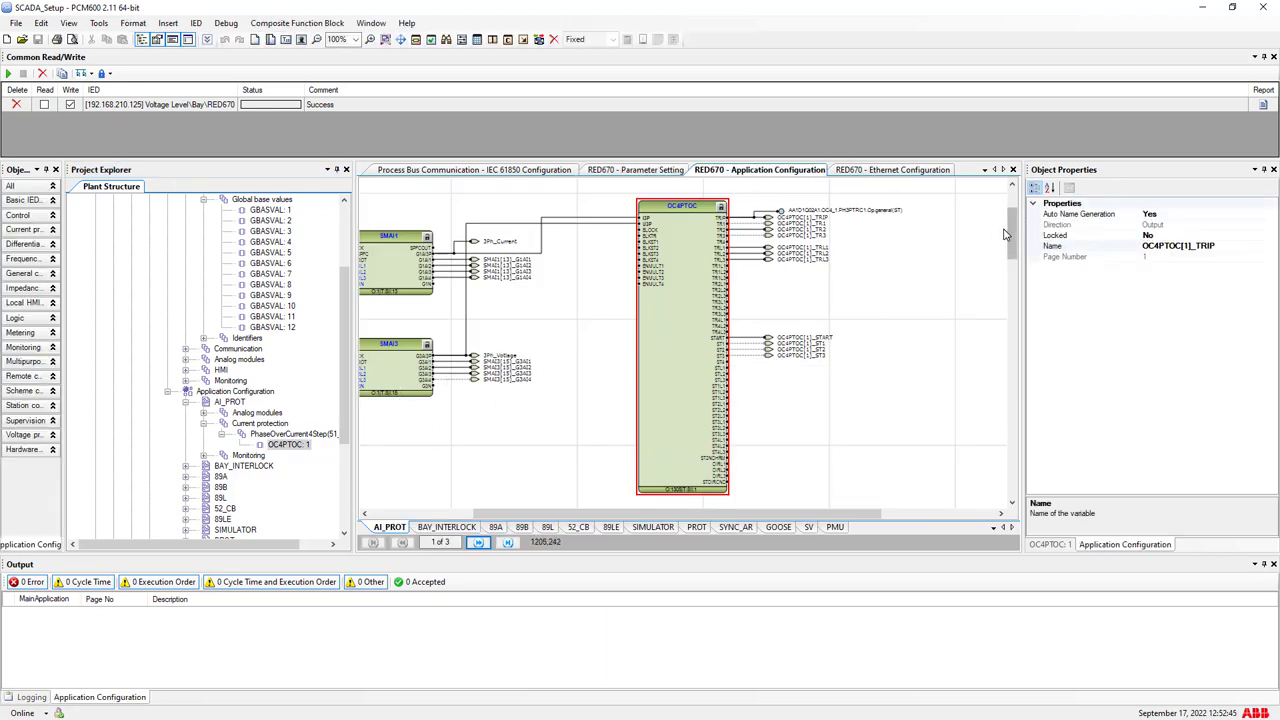
{"action": "scroll", "coordinate": [1012, 234], "scroll_direction": "up", "scroll_amount": 3}
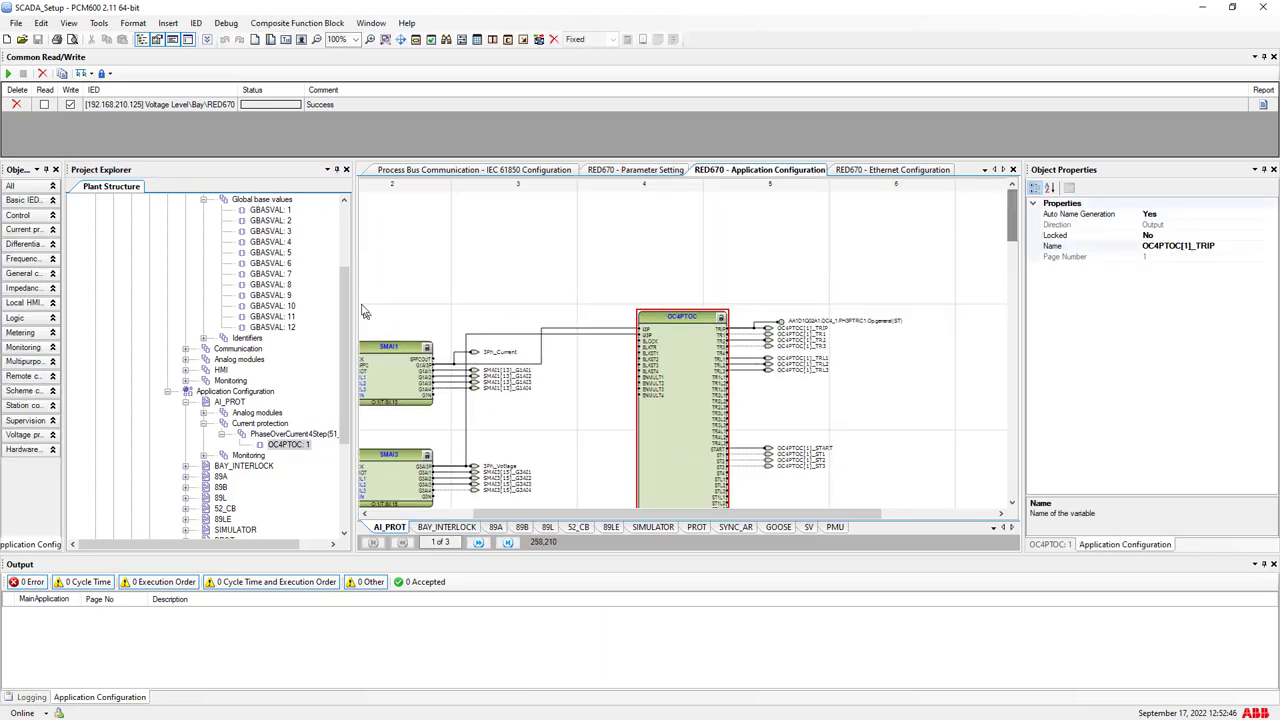
Check the RED670's Ethernet access points and the merging unit assignments in its Ethernet configuration
{"action": "left_click_drag", "start_coordinate": [345, 278], "coordinate": [351, 222]}
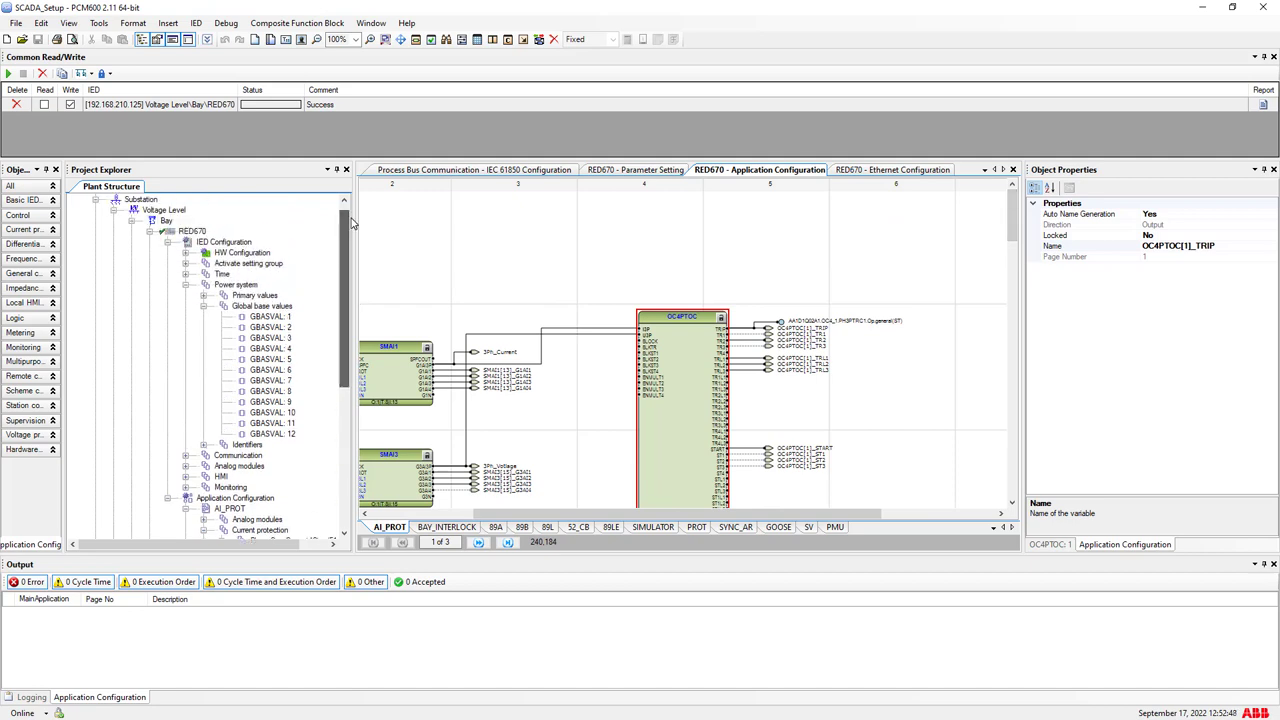
{"action": "left_click", "coordinate": [191, 232]}
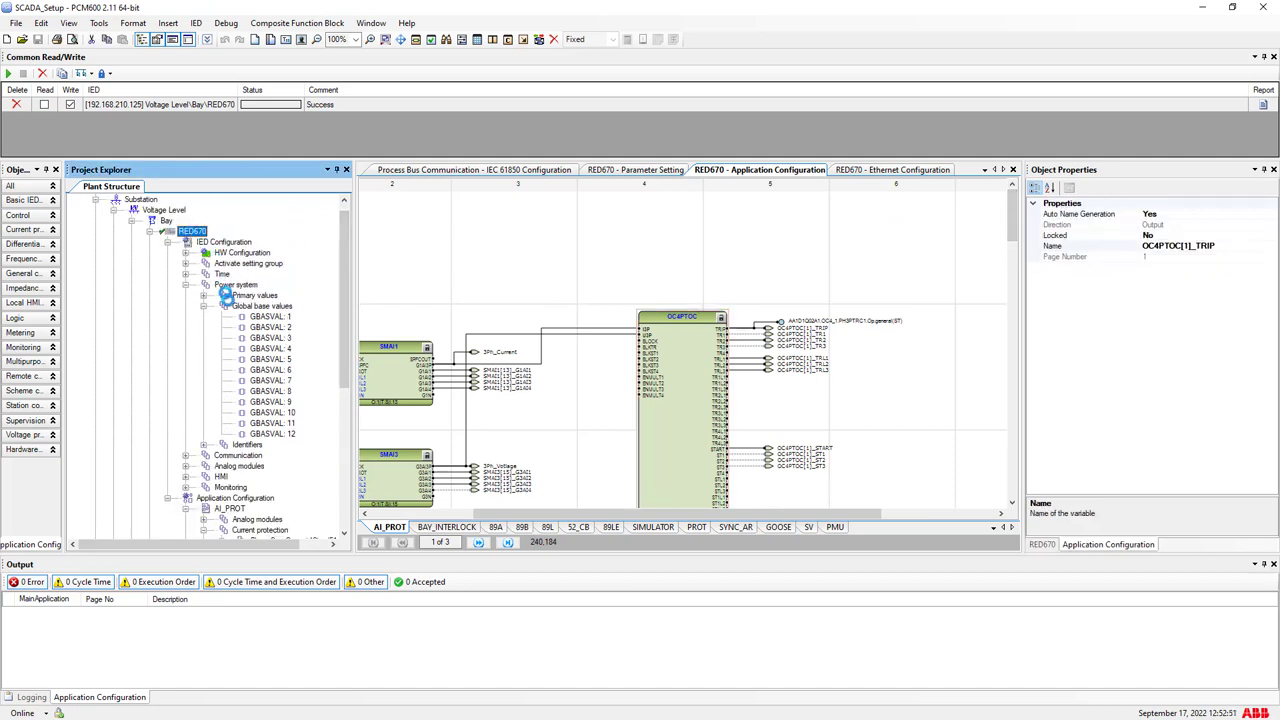
{"action": "right_click", "coordinate": [219, 244]}
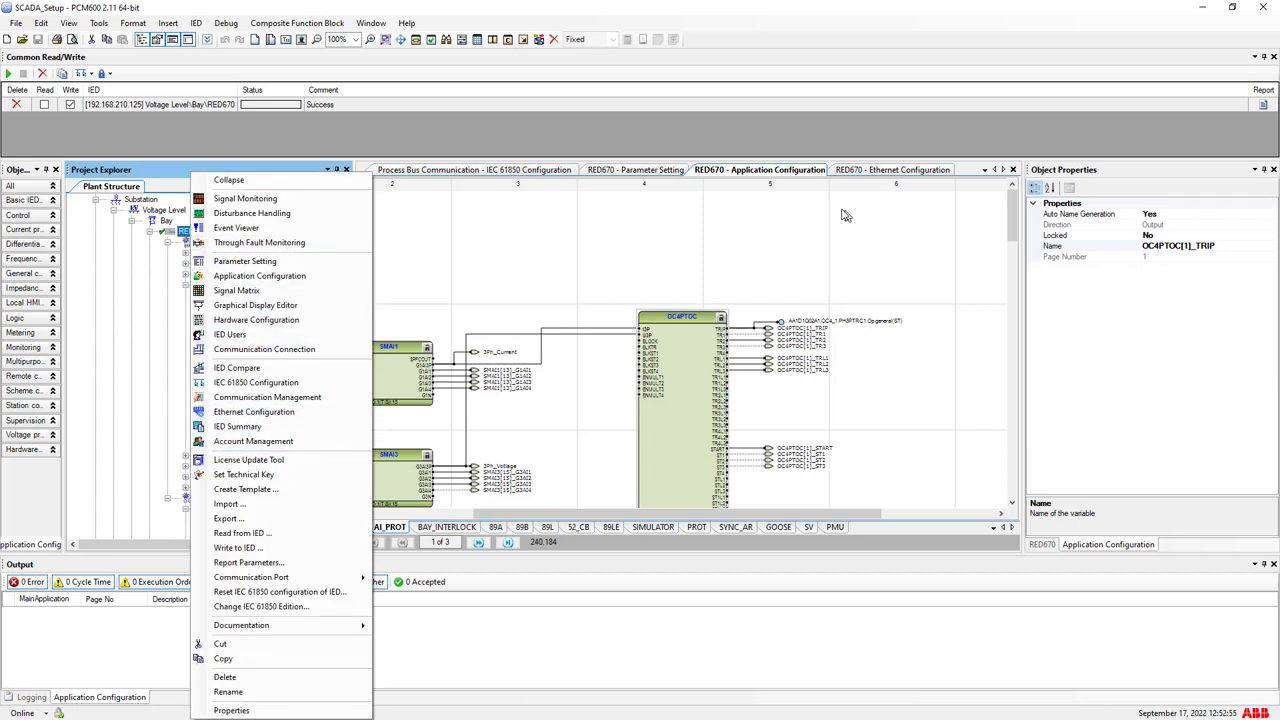
{"action": "left_click", "coordinate": [862, 175]}
{"action": "left_click", "coordinate": [862, 175]}
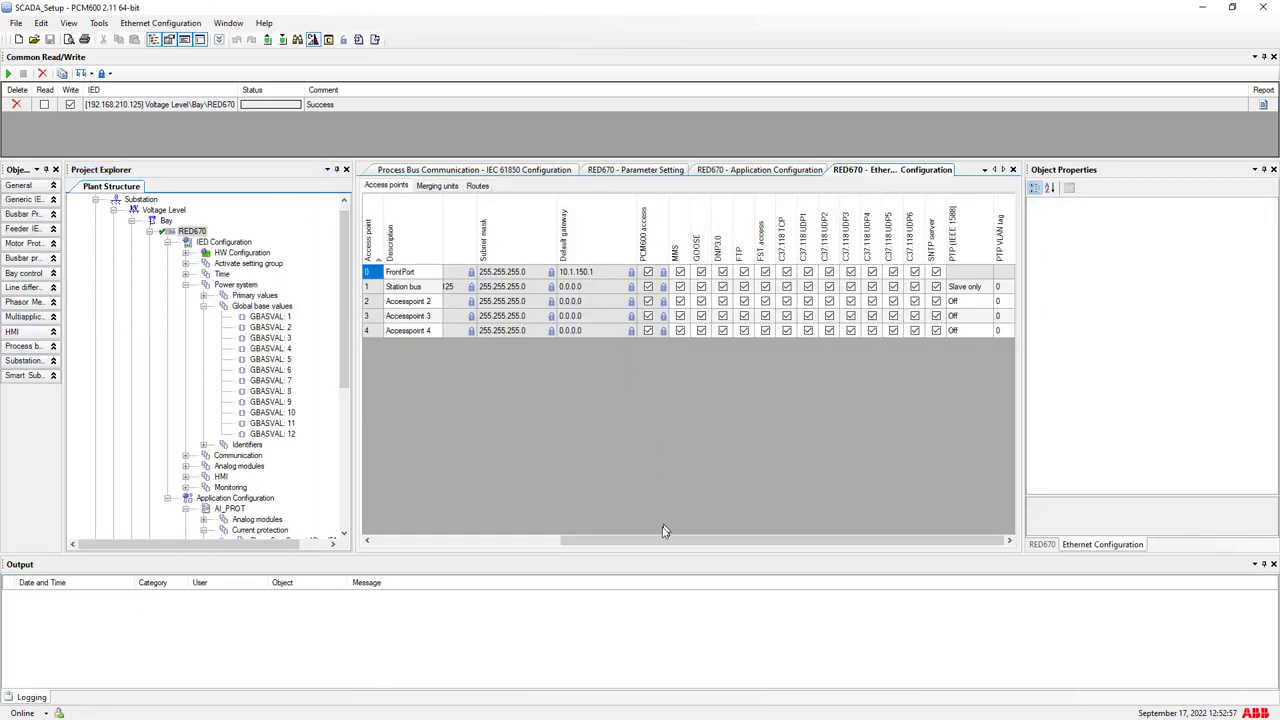
{"action": "left_click_drag", "start_coordinate": [662, 548], "coordinate": [694, 555]}
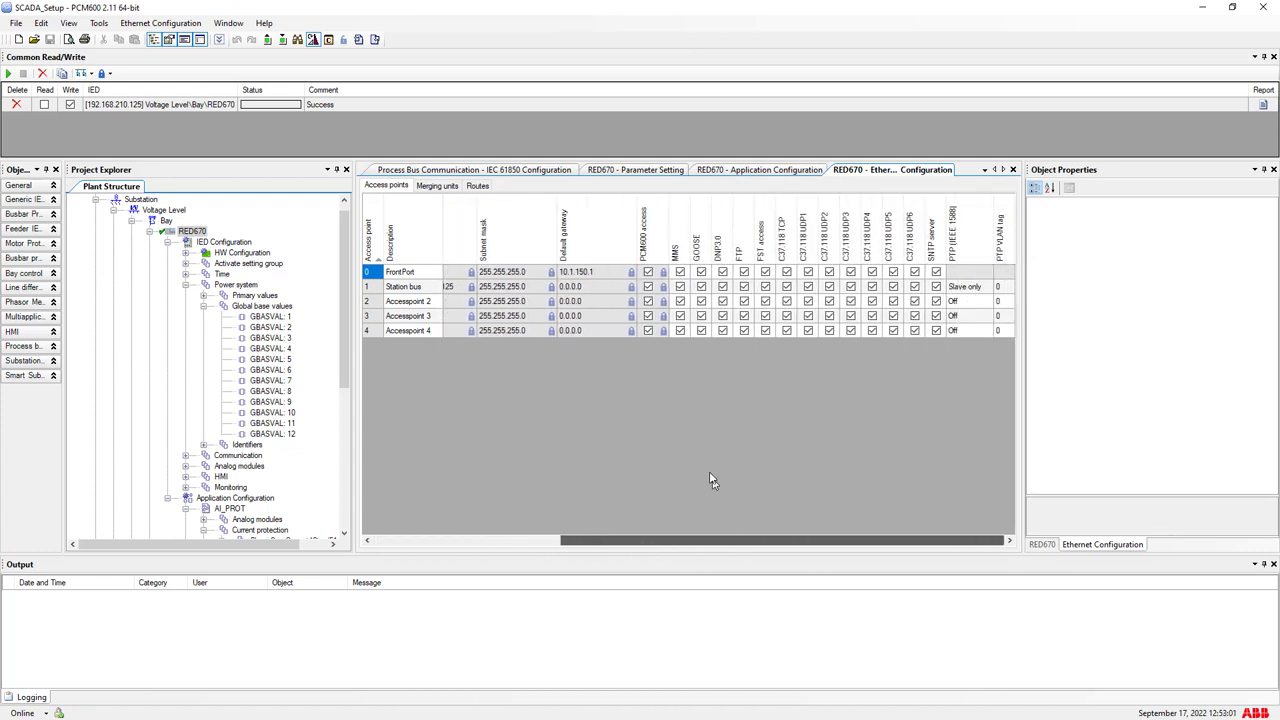
{"action": "left_click", "coordinate": [437, 186]}
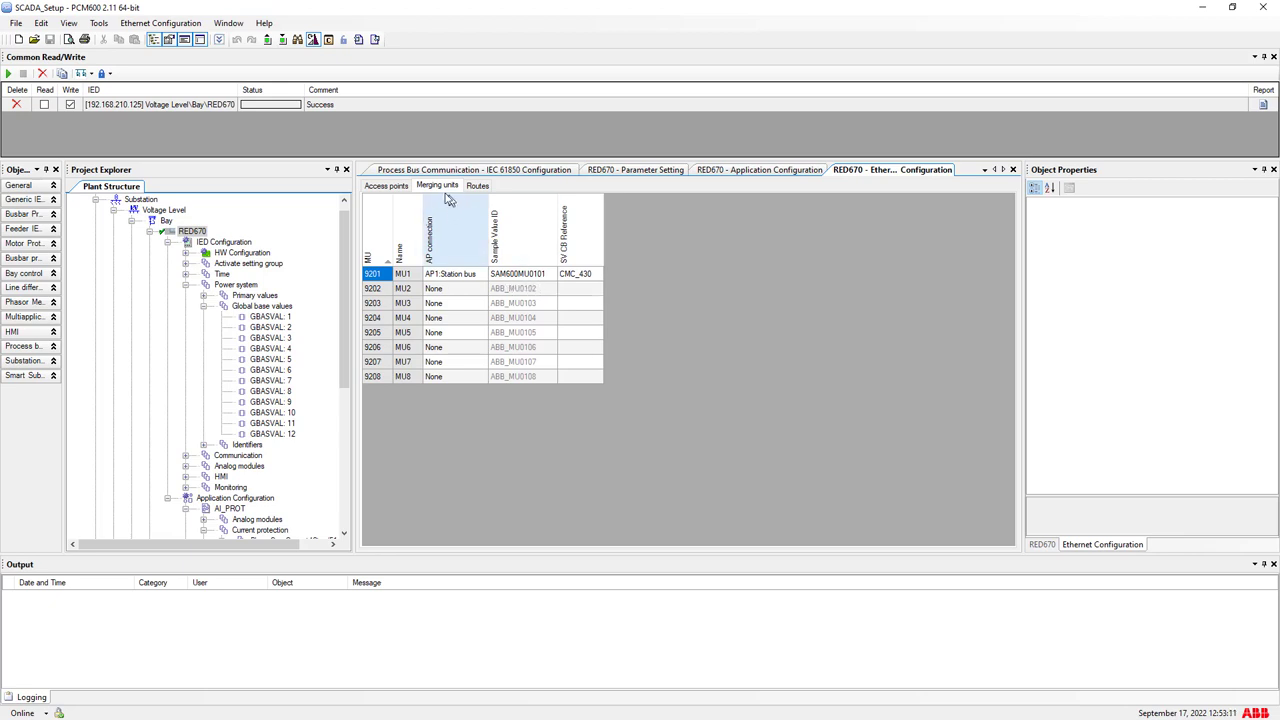
Return to the AI_PROT application configuration and inspect the merging unit inputs feeding the SMAI1 and SMAI3 blocks
{"action": "left_click", "coordinate": [772, 170]}
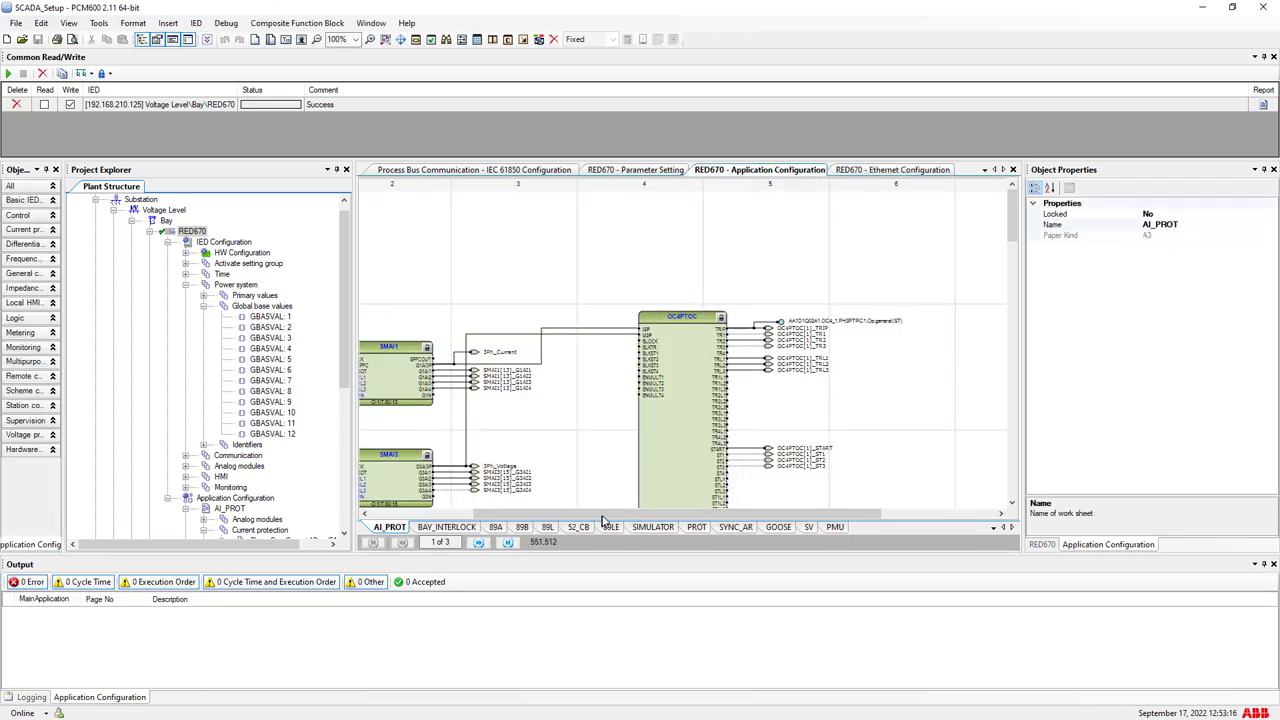
{"action": "left_click_drag", "start_coordinate": [572, 516], "coordinate": [470, 516]}
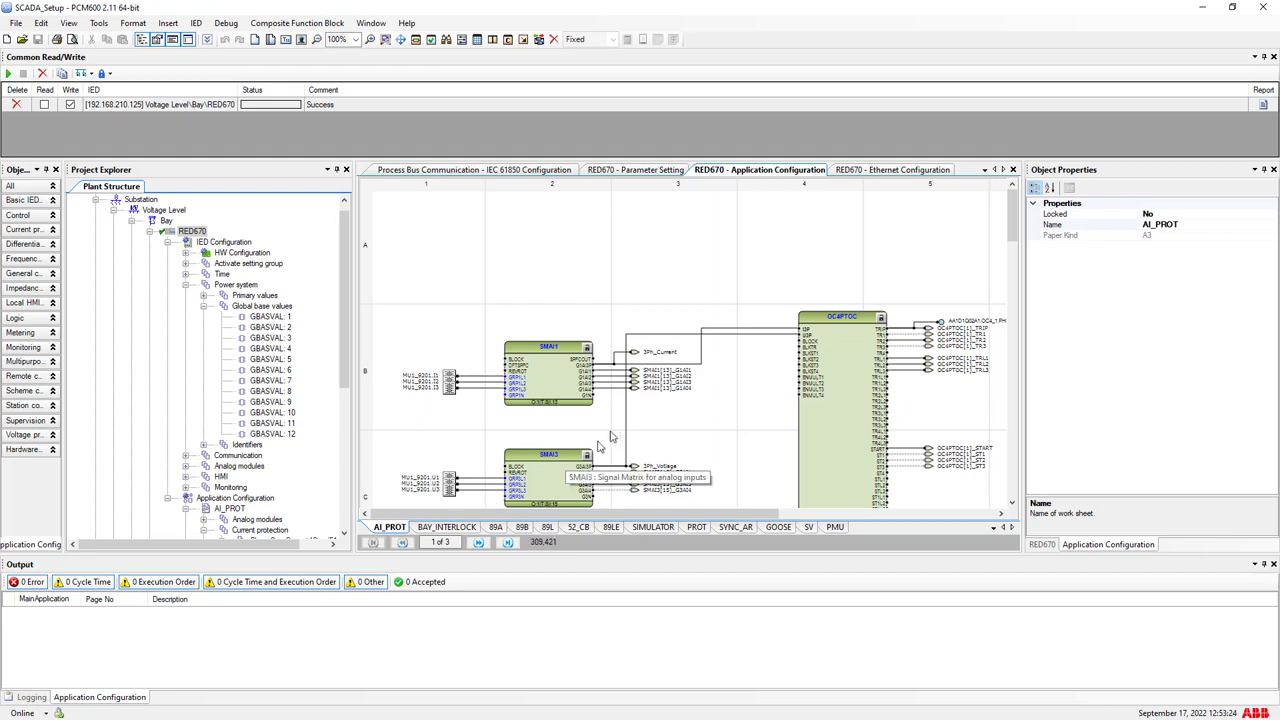
Inspect the OC4PTOC outputs in AI_PROT and follow the OC4PTOC[1]_TRIP signal to its OR block input in 52_CB
{"action": "left_click_drag", "start_coordinate": [668, 517], "coordinate": [732, 517]}
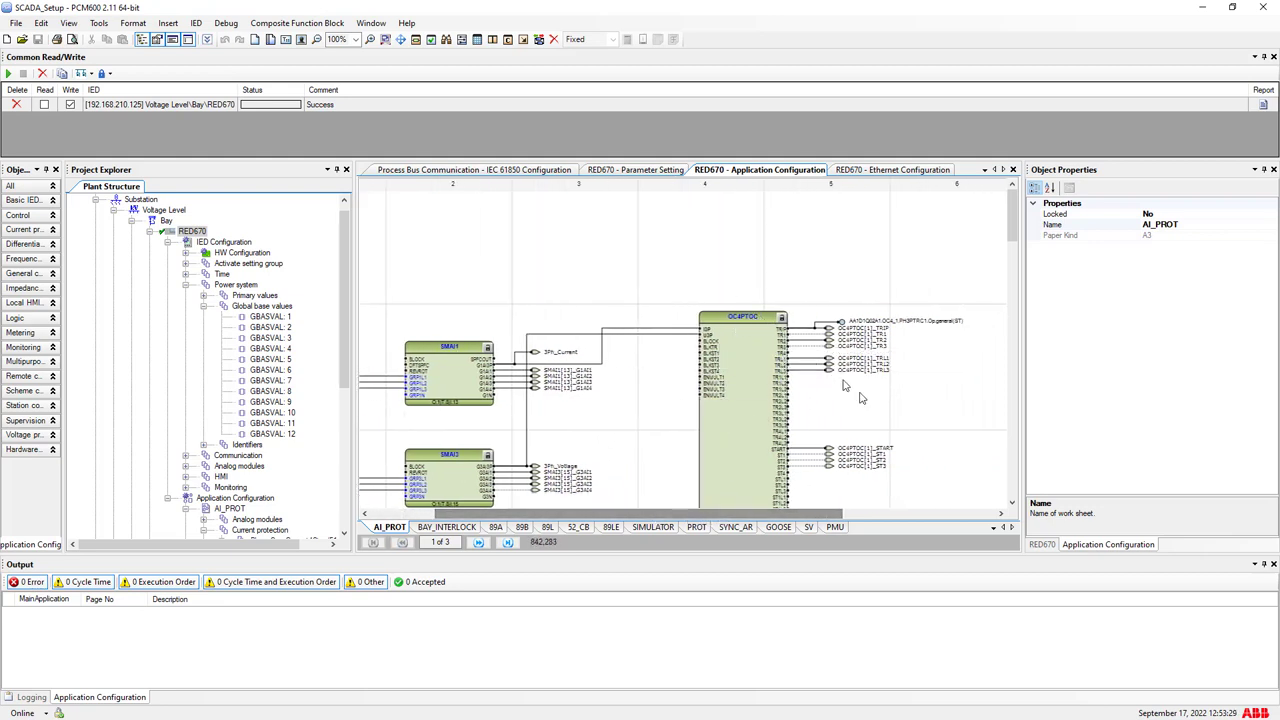
{"action": "scroll", "coordinate": [910, 421], "scroll_direction": "down", "scroll_amount": 1}
{"action": "scroll", "coordinate": [874, 333], "scroll_direction": "down", "scroll_amount": 3}
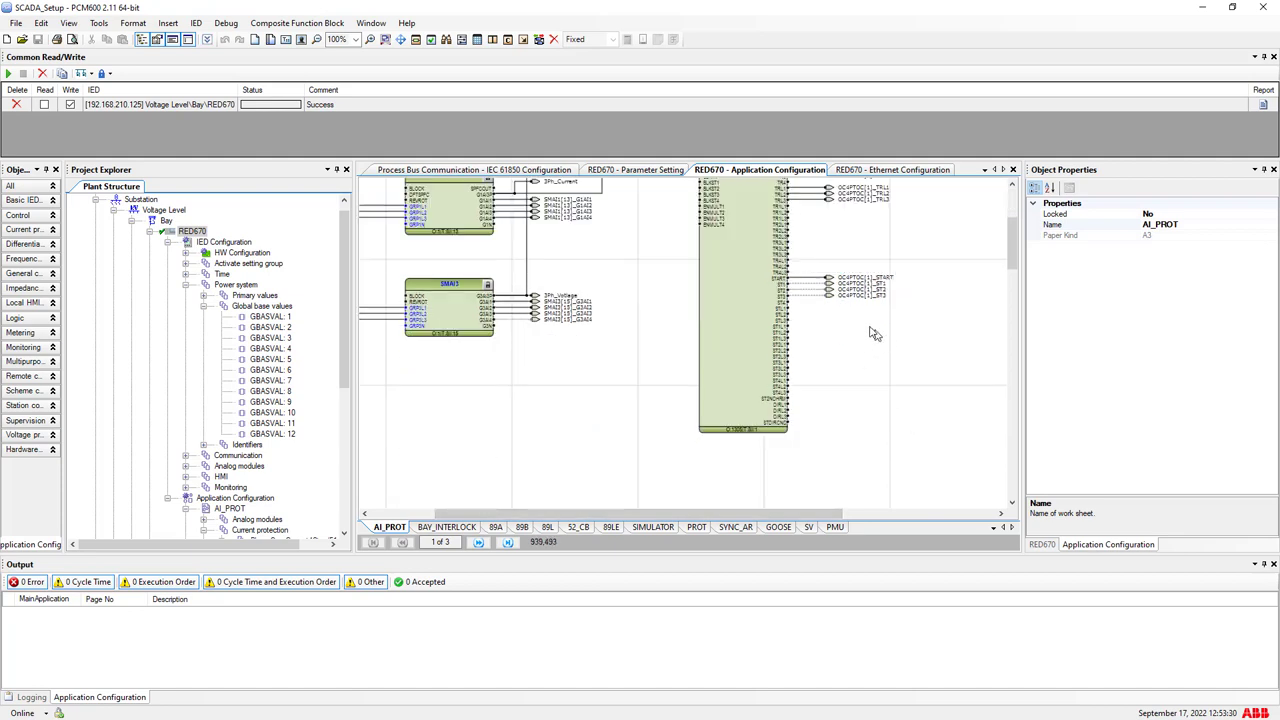
{"action": "scroll", "coordinate": [845, 222], "scroll_direction": "up", "scroll_amount": 1}
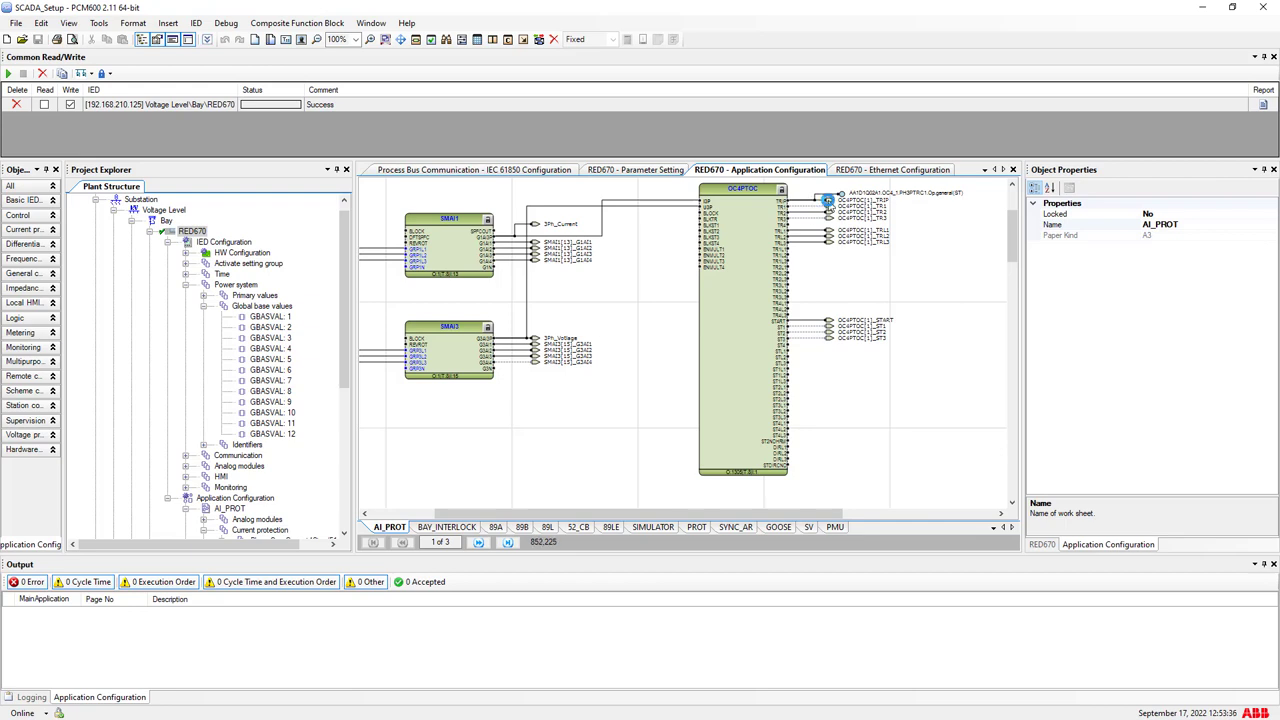
{"action": "right_click", "coordinate": [828, 202]}
{"action": "mouse_move", "coordinate": [946, 274]}
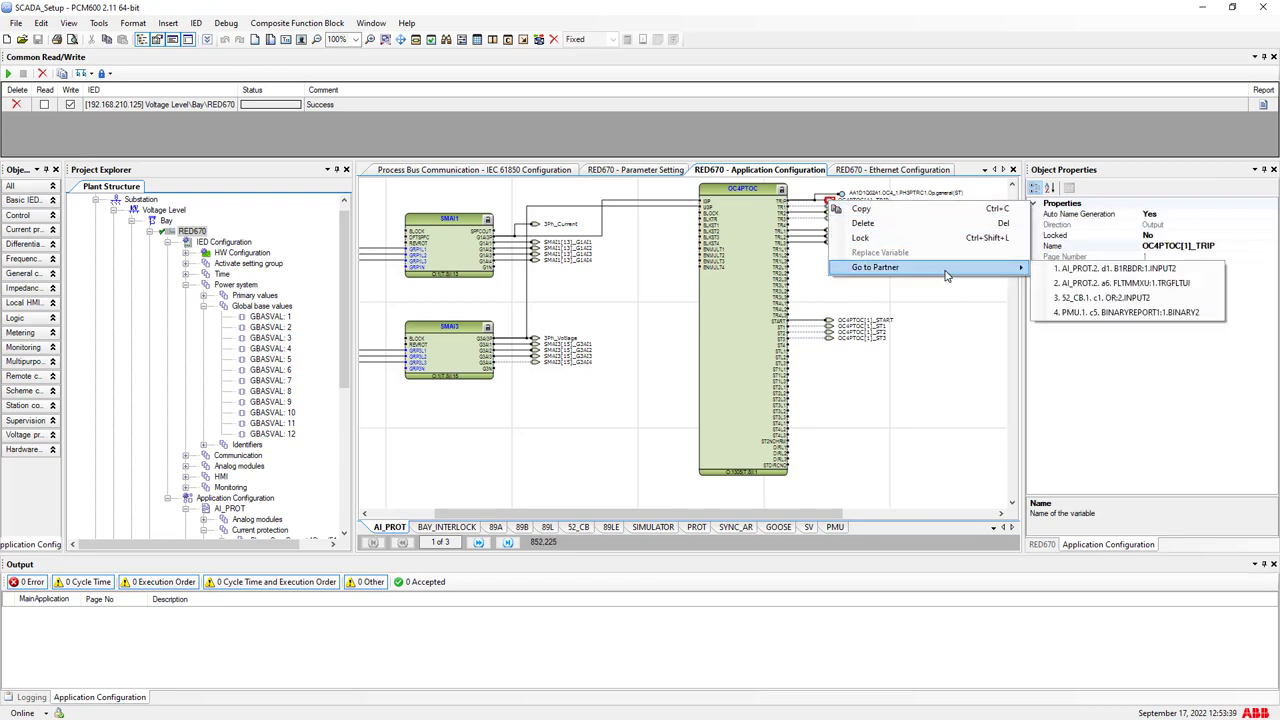
{"action": "left_click", "coordinate": [1100, 298]}
{"action": "scroll", "coordinate": [767, 450], "scroll_direction": "up", "scroll_amount": 3}
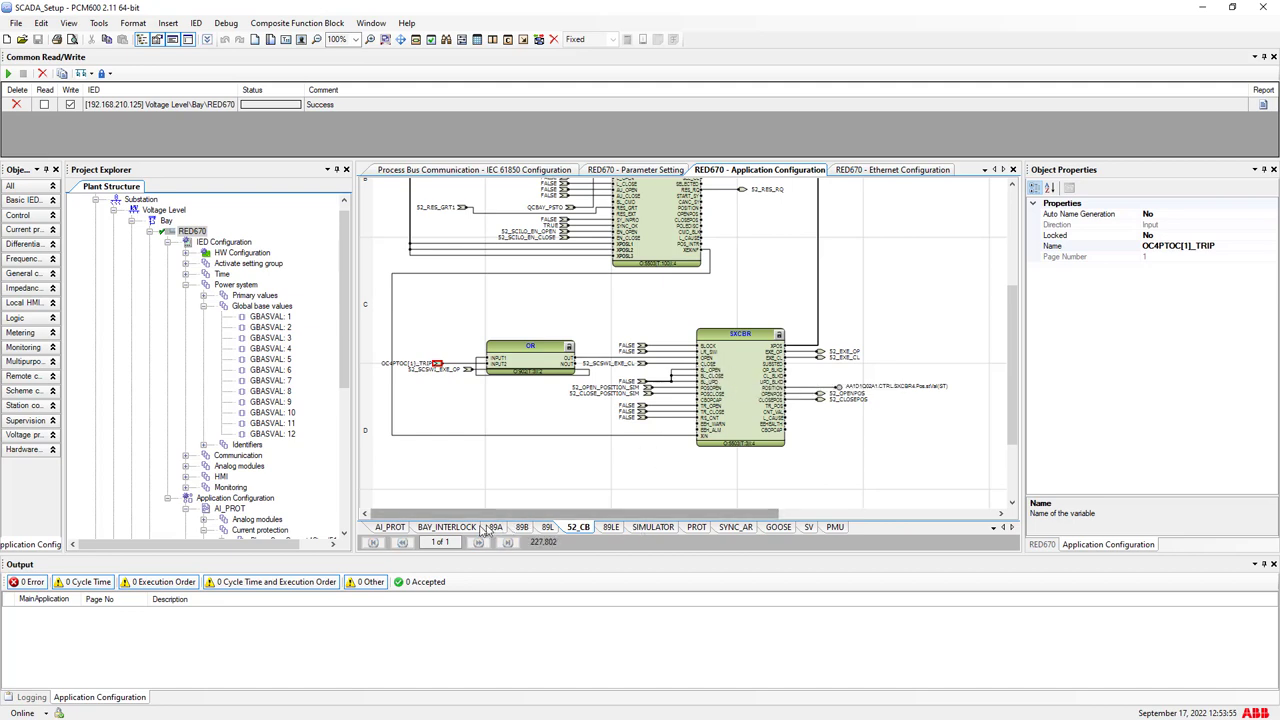
Glance over BAY_INTERLOCK and return to AI_PROT to inspect the B1RBDR, A1RADR and CMMXU, VMMXU and CVMMXN measurement blocks
{"action": "left_click", "coordinate": [445, 528]}
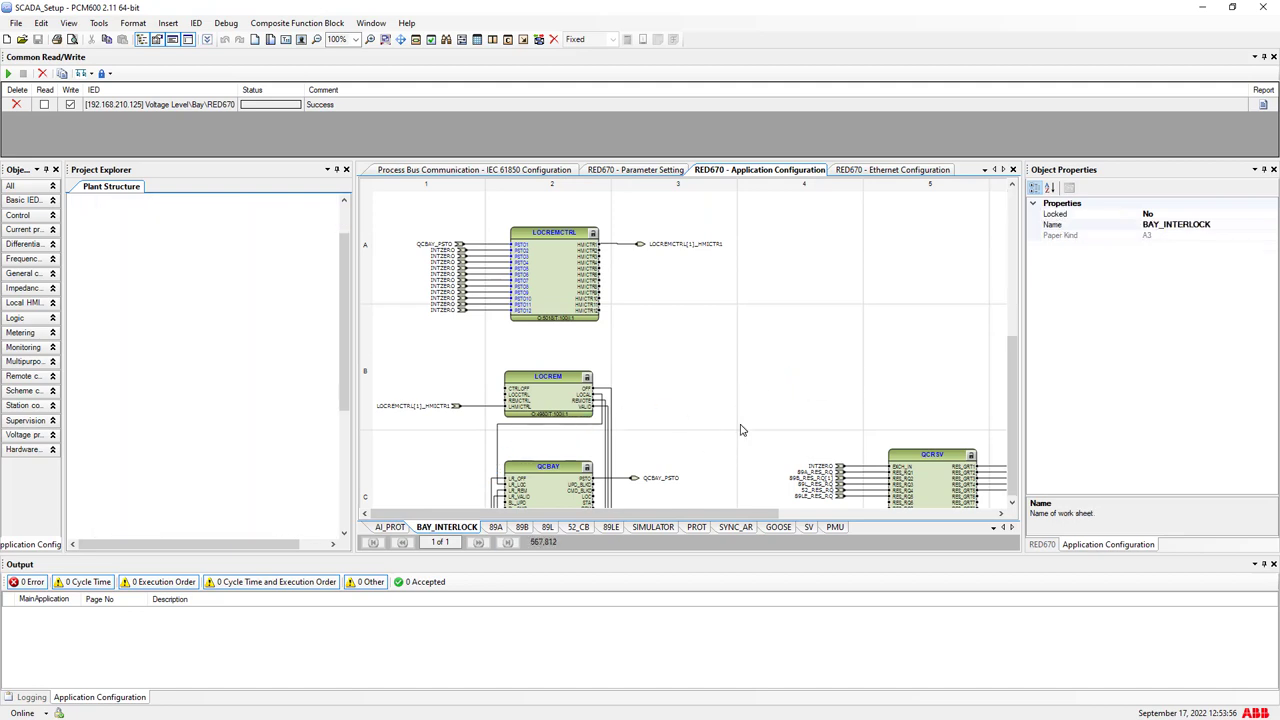
{"action": "scroll", "coordinate": [721, 515], "scroll_direction": "down", "scroll_amount": 3}
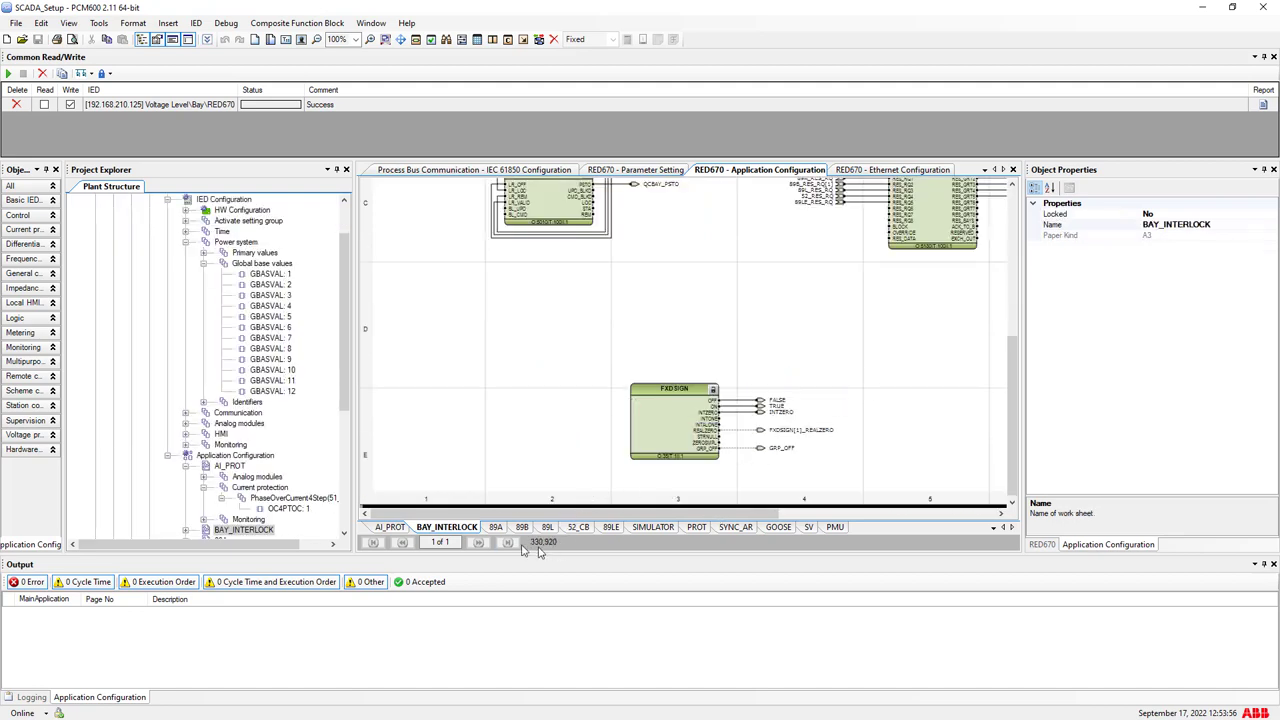
{"action": "left_click", "coordinate": [392, 527]}
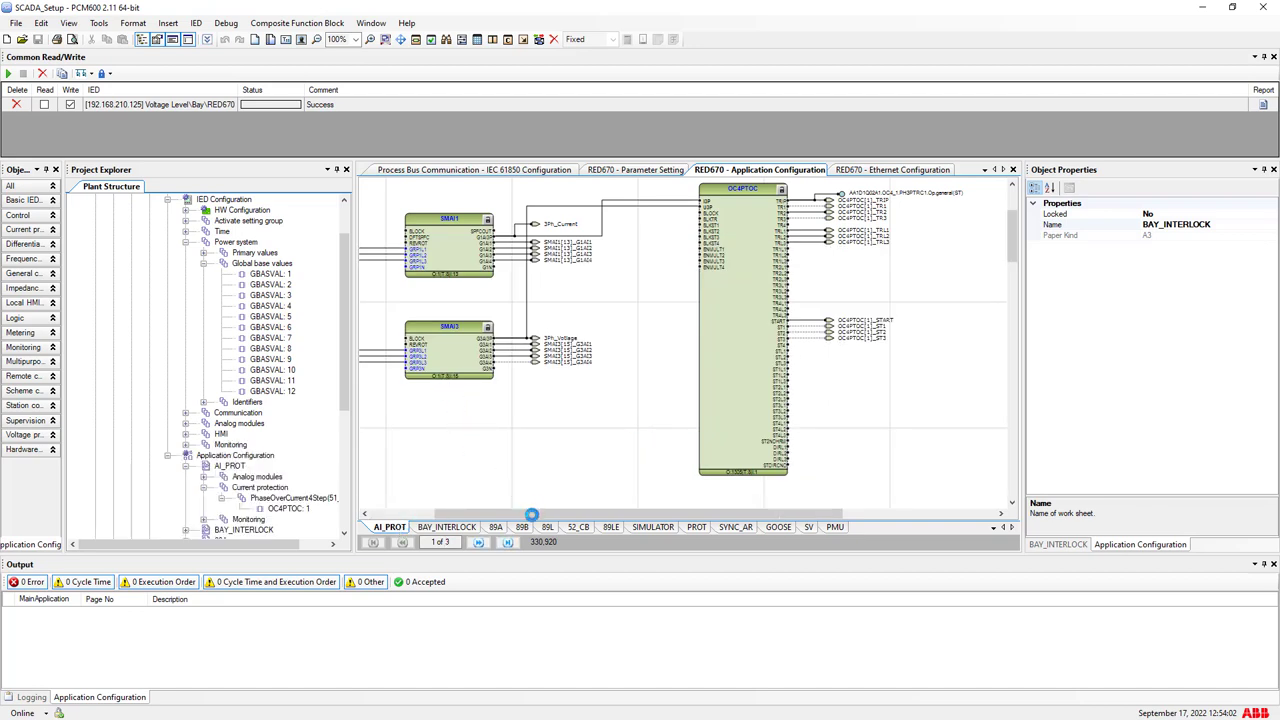
{"action": "left_click_drag", "start_coordinate": [1012, 235], "coordinate": [604, 510]}
{"action": "scroll", "coordinate": [632, 410], "scroll_direction": "up", "scroll_amount": 3}
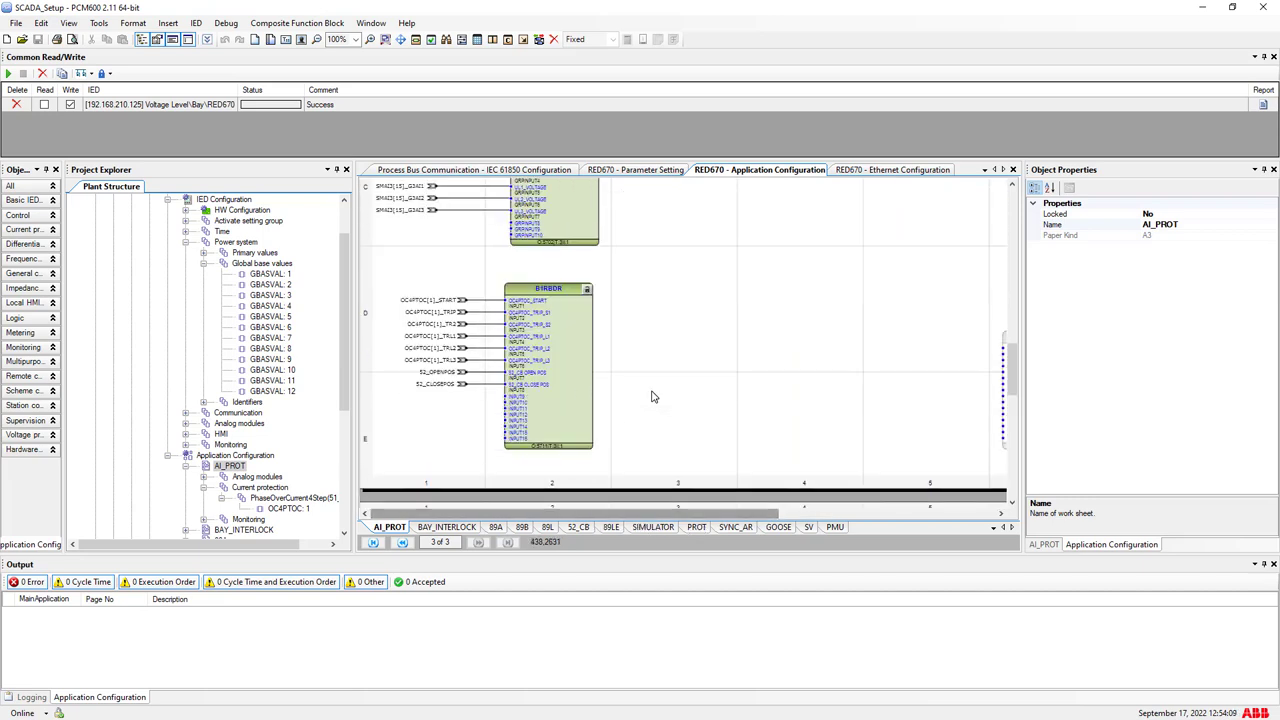
{"action": "scroll", "coordinate": [655, 393], "scroll_direction": "up", "scroll_amount": 4}
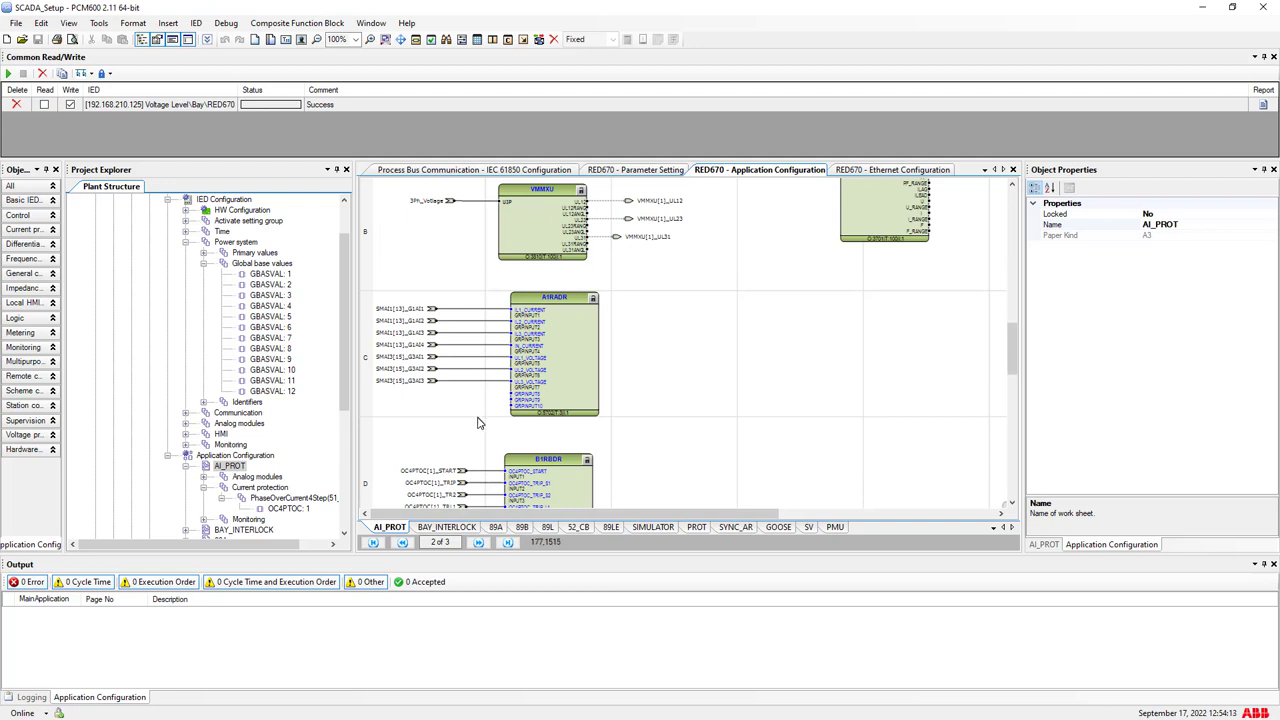
{"action": "scroll", "coordinate": [480, 440], "scroll_direction": "down", "scroll_amount": 3}
{"action": "scroll", "coordinate": [487, 433], "scroll_direction": "up", "scroll_amount": 6}
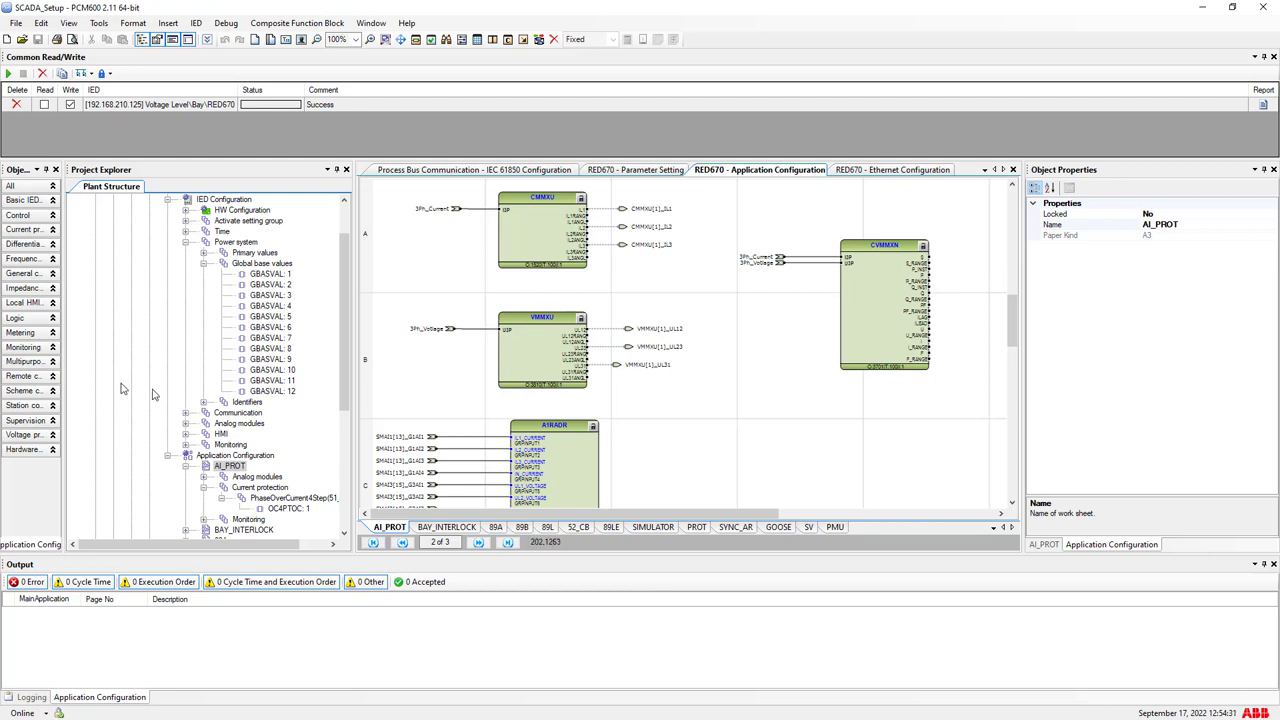
Bring up the SCD export for the Substation node and dismiss it without saving a file
{"action": "left_click_drag", "start_coordinate": [344, 254], "coordinate": [343, 228]}
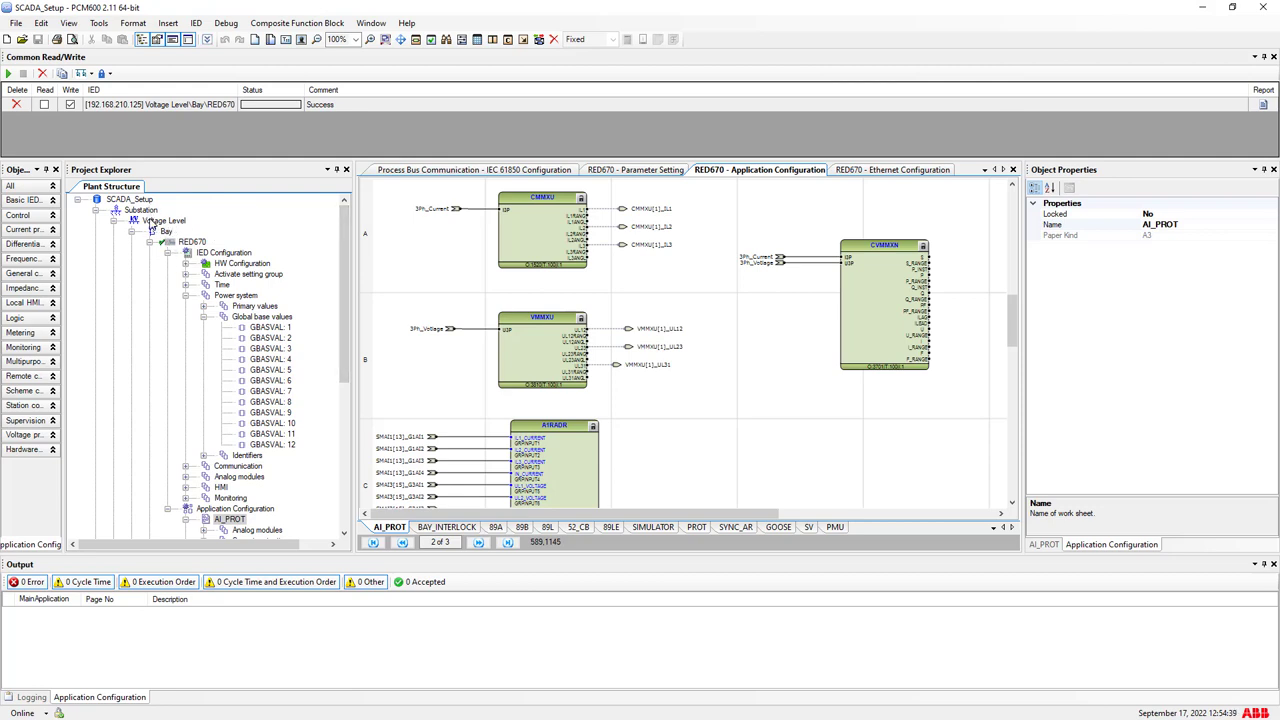
{"action": "left_click", "coordinate": [140, 212]}
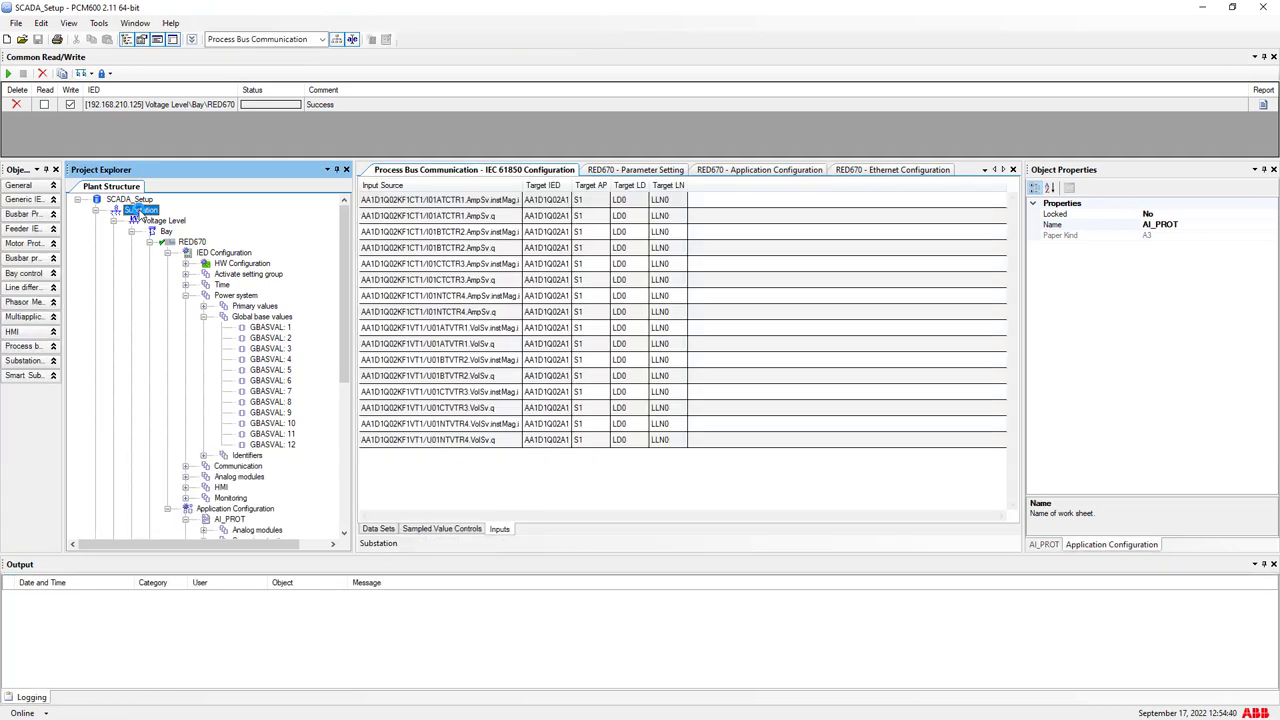
{"action": "right_click", "coordinate": [141, 214]}
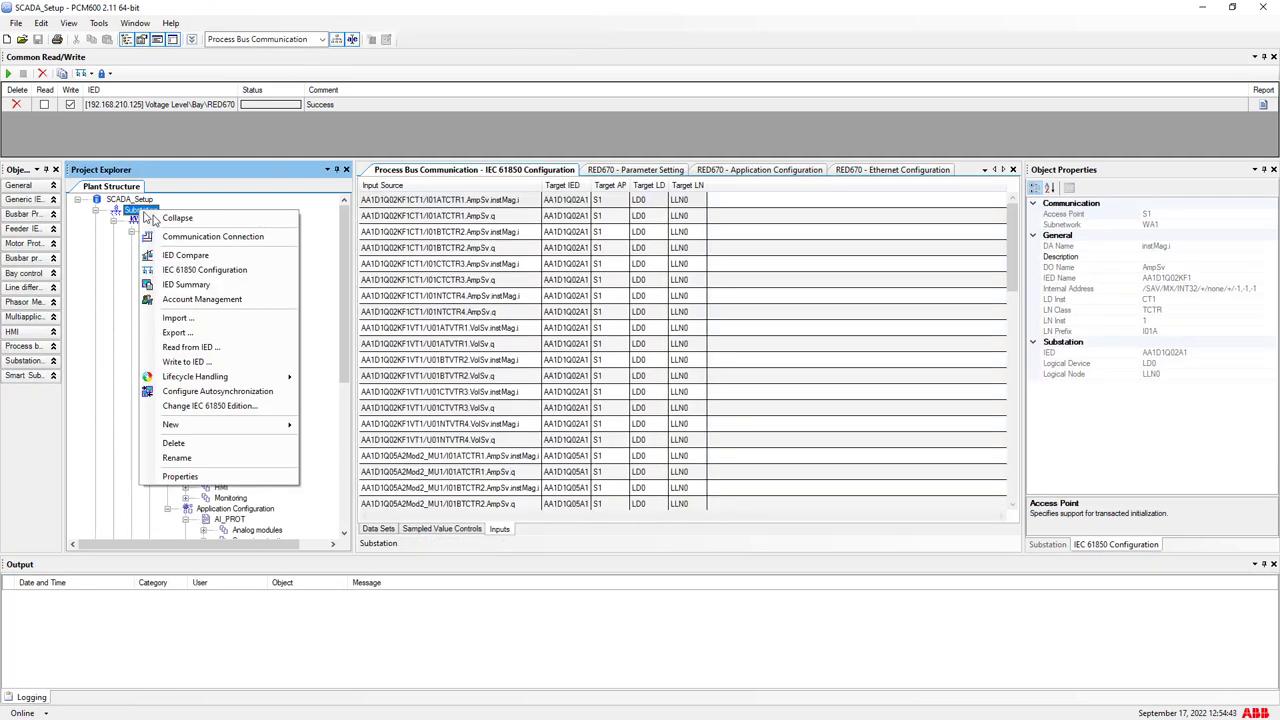
{"action": "left_click", "coordinate": [171, 335]}
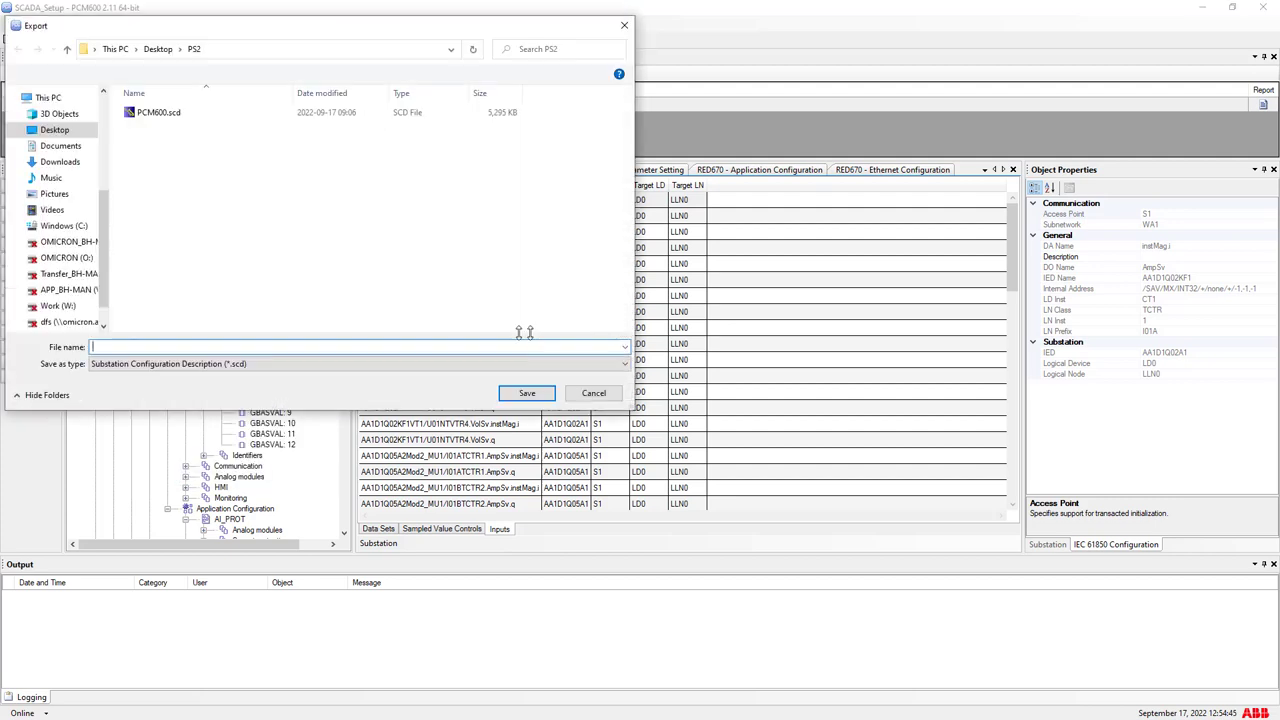
{"action": "left_click", "coordinate": [593, 393]}
Switch to OMICRON Test Universe and open the recent test document "Protection Testing in IEC 61850 environment"
{"action": "left_click", "coordinate": [1200, 6]}
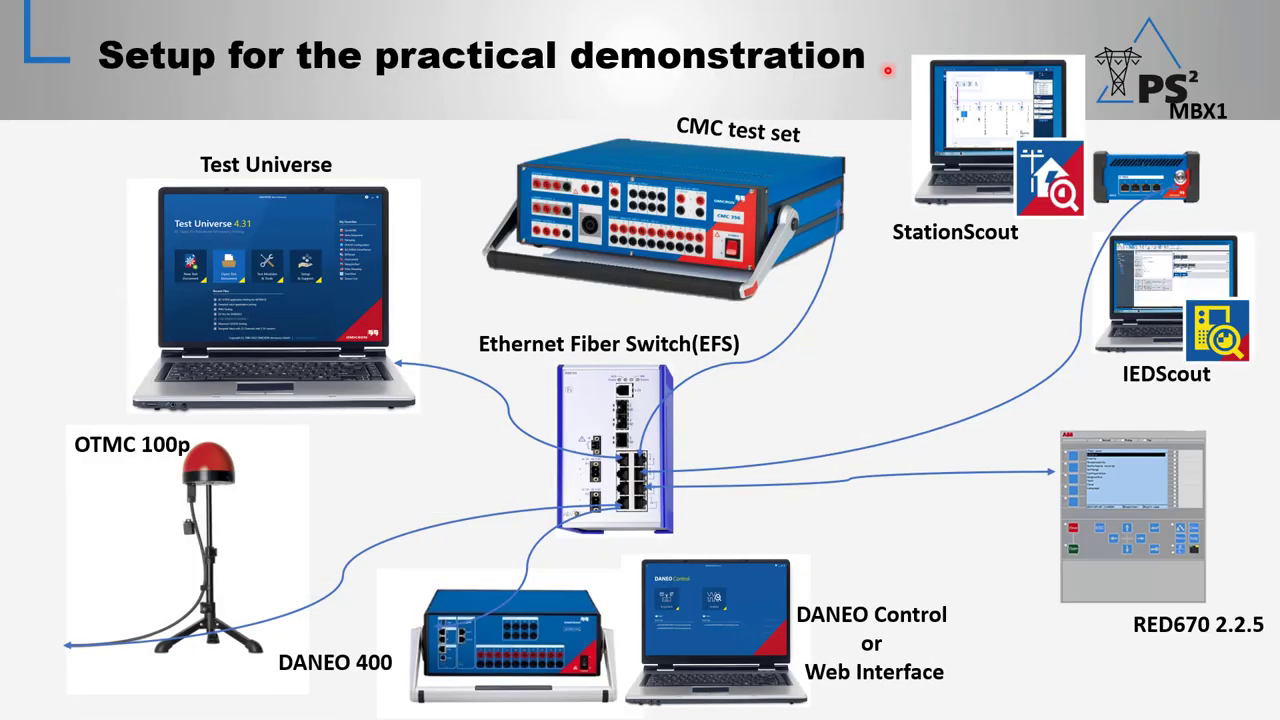
{"action": "key", "text": "super+d"}
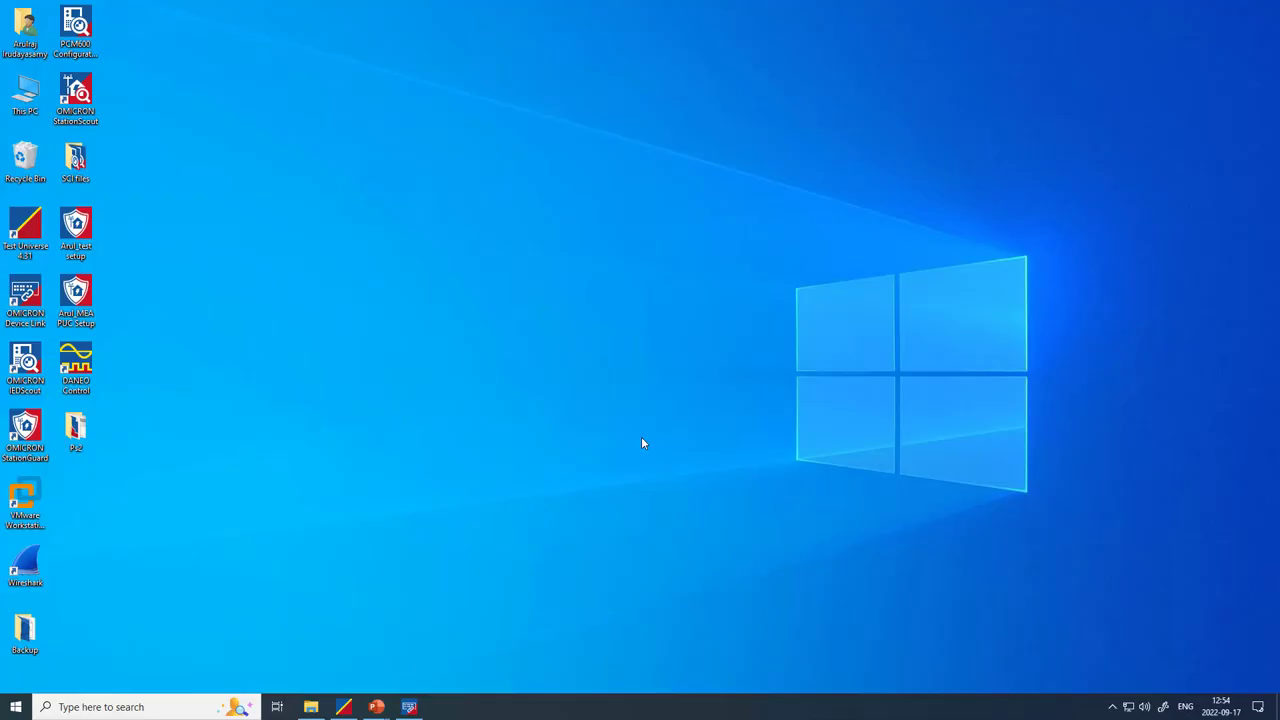
{"action": "left_click", "coordinate": [344, 707]}
{"action": "left_click", "coordinate": [1040, 378]}
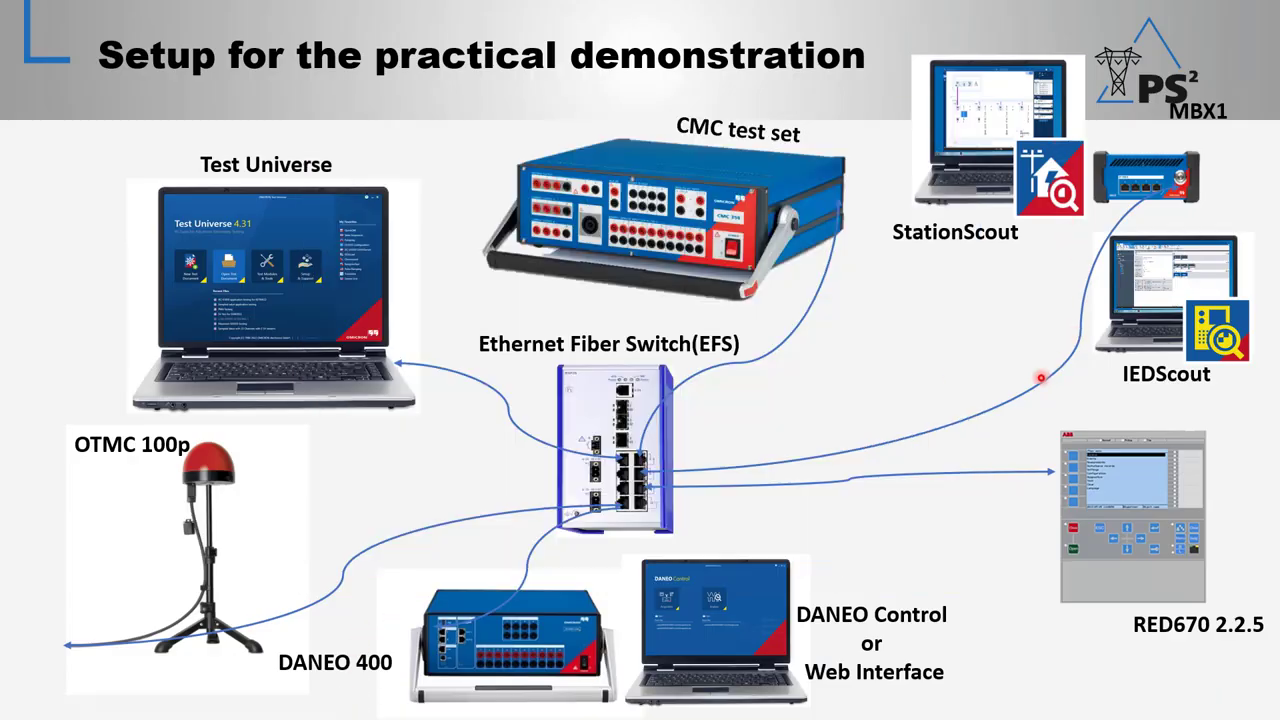
{"action": "left_click", "coordinate": [937, 350]}
{"action": "key", "text": "Escape"}
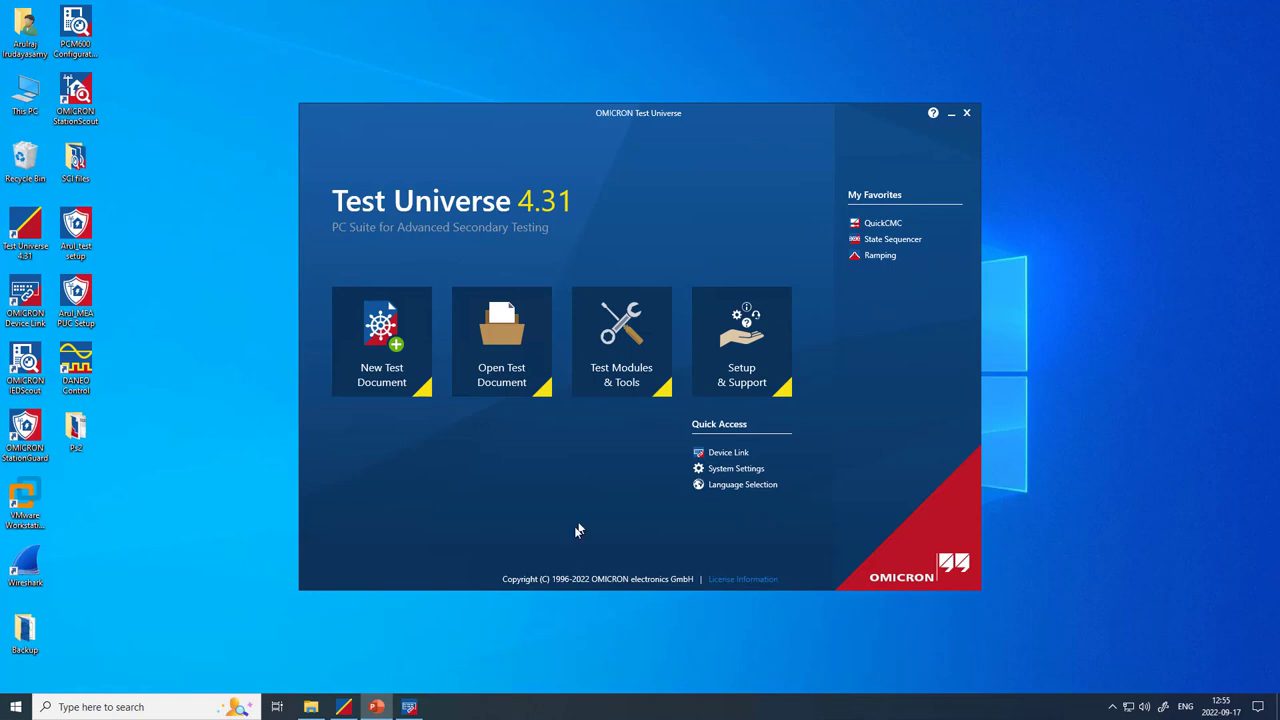
{"action": "mouse_move", "coordinate": [397, 360]}
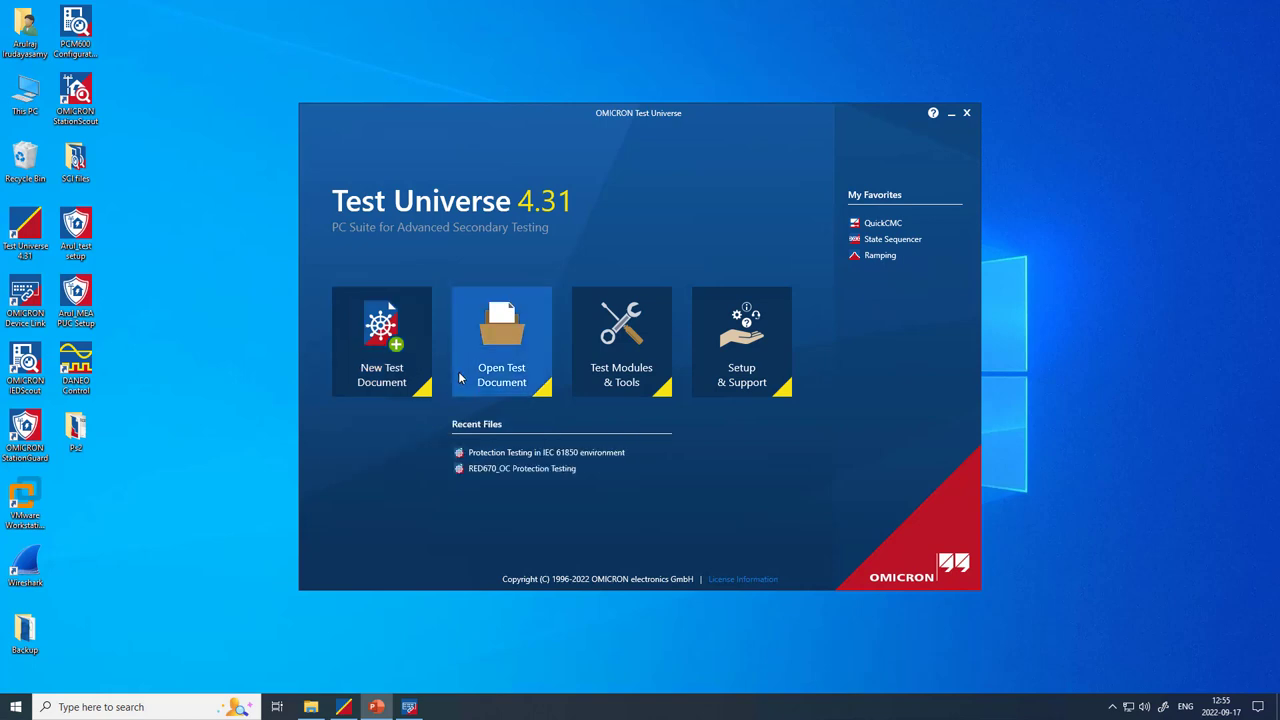
{"action": "mouse_move", "coordinate": [488, 372]}
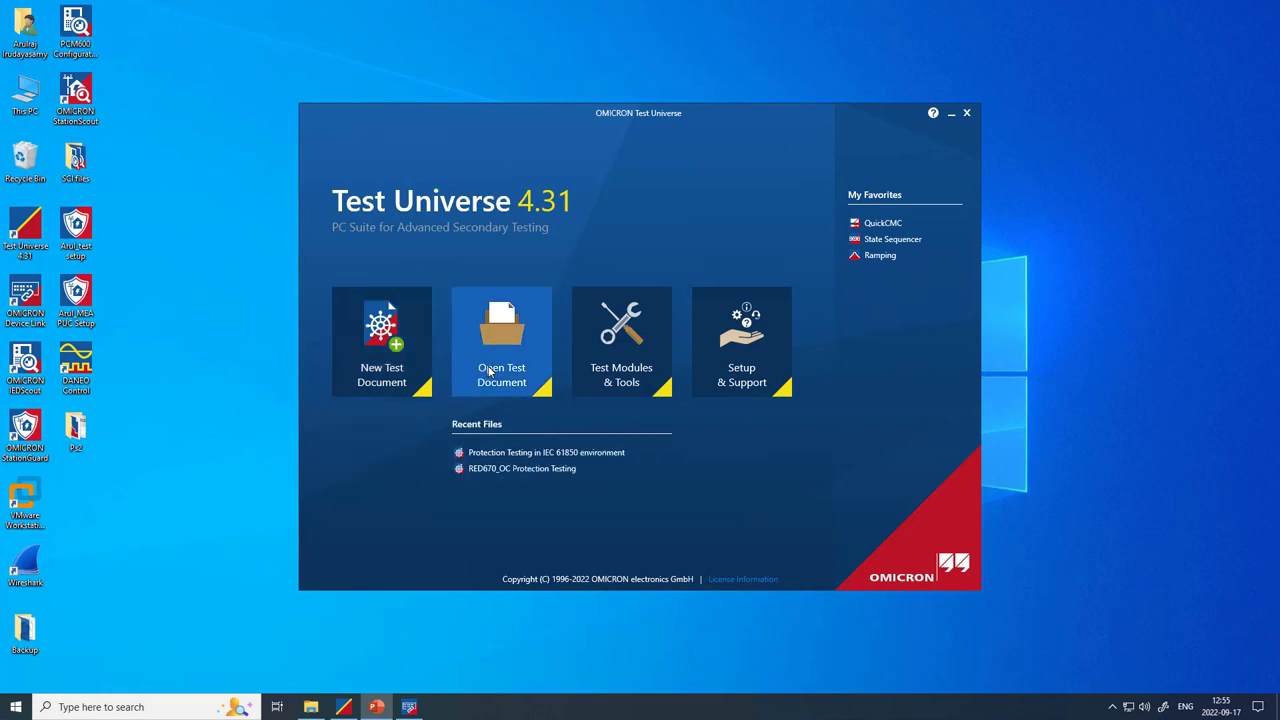
{"action": "left_click", "coordinate": [508, 452]}
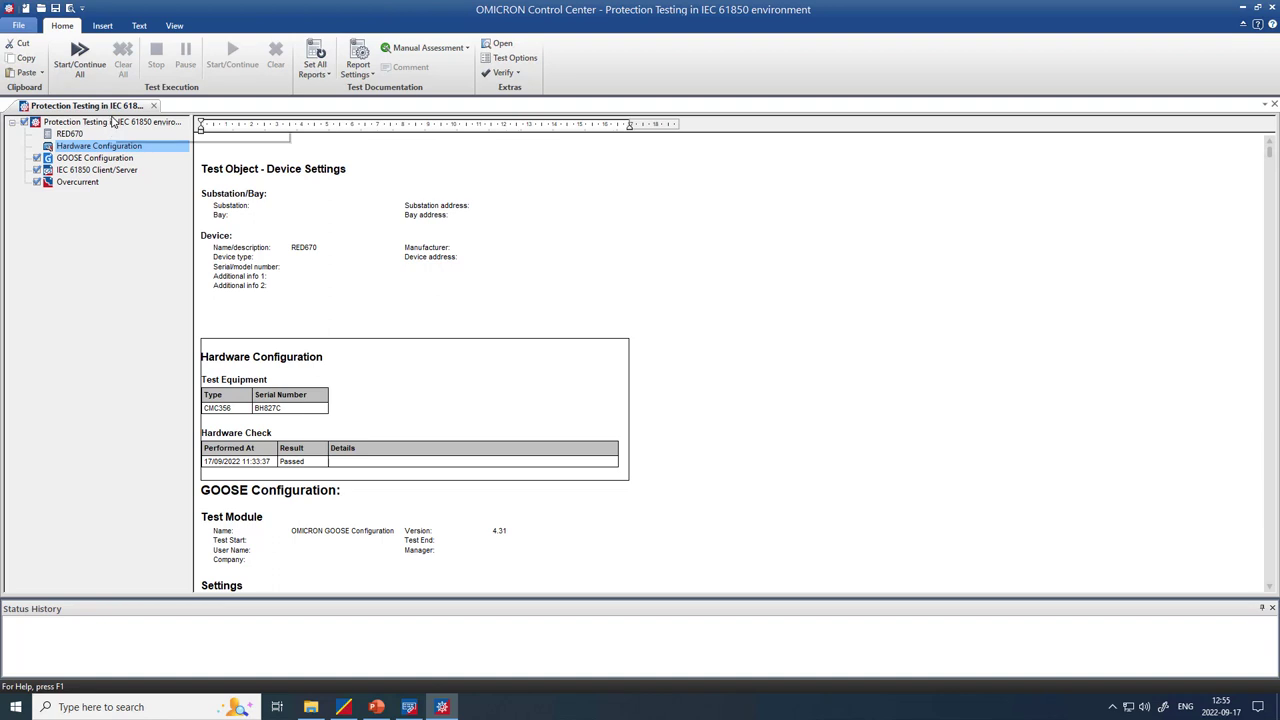
Review the device settings of the RED670 test object, including its nominal voltage, current and frequency
{"action": "double_click", "coordinate": [69, 134]}
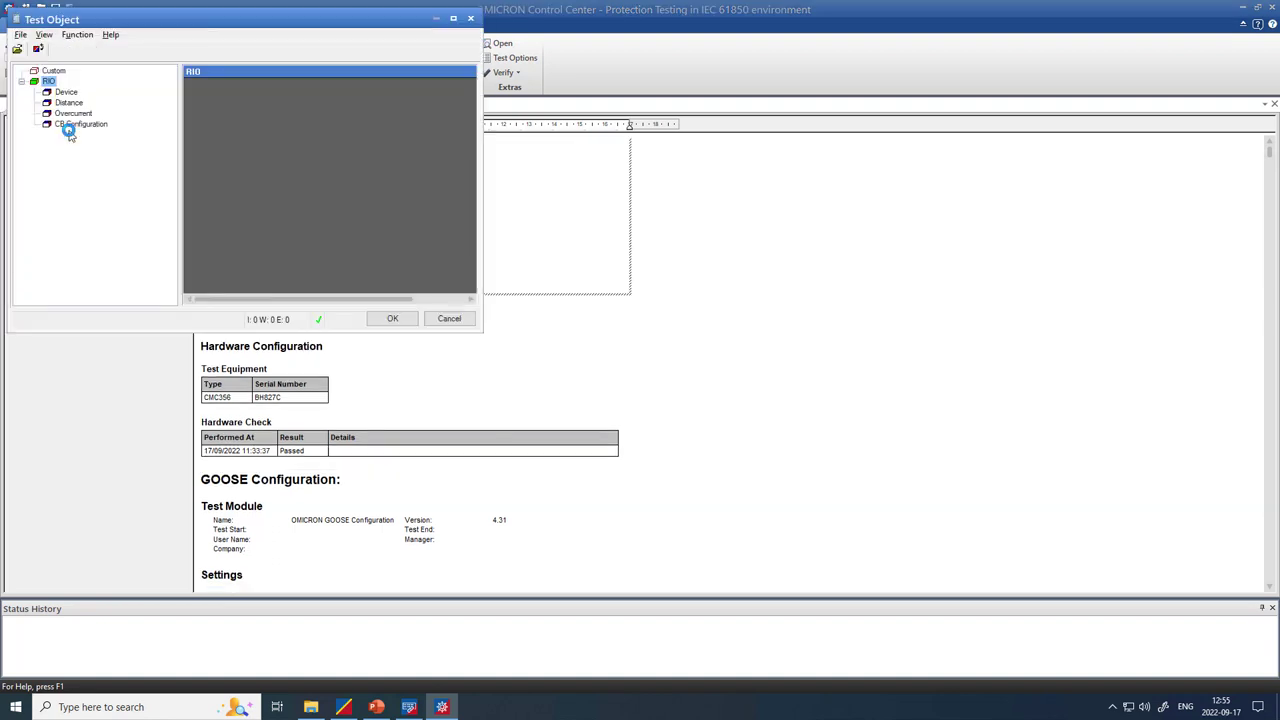
{"action": "double_click", "coordinate": [65, 91]}
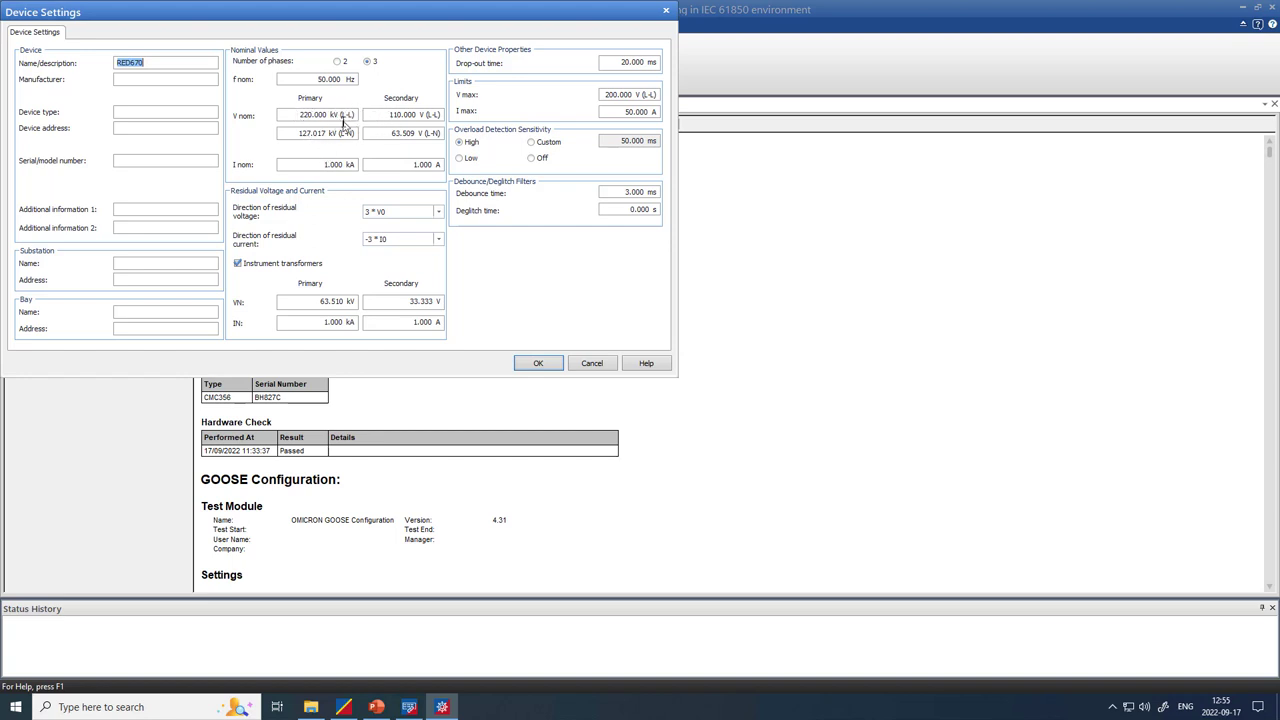
{"action": "left_click", "coordinate": [538, 363]}
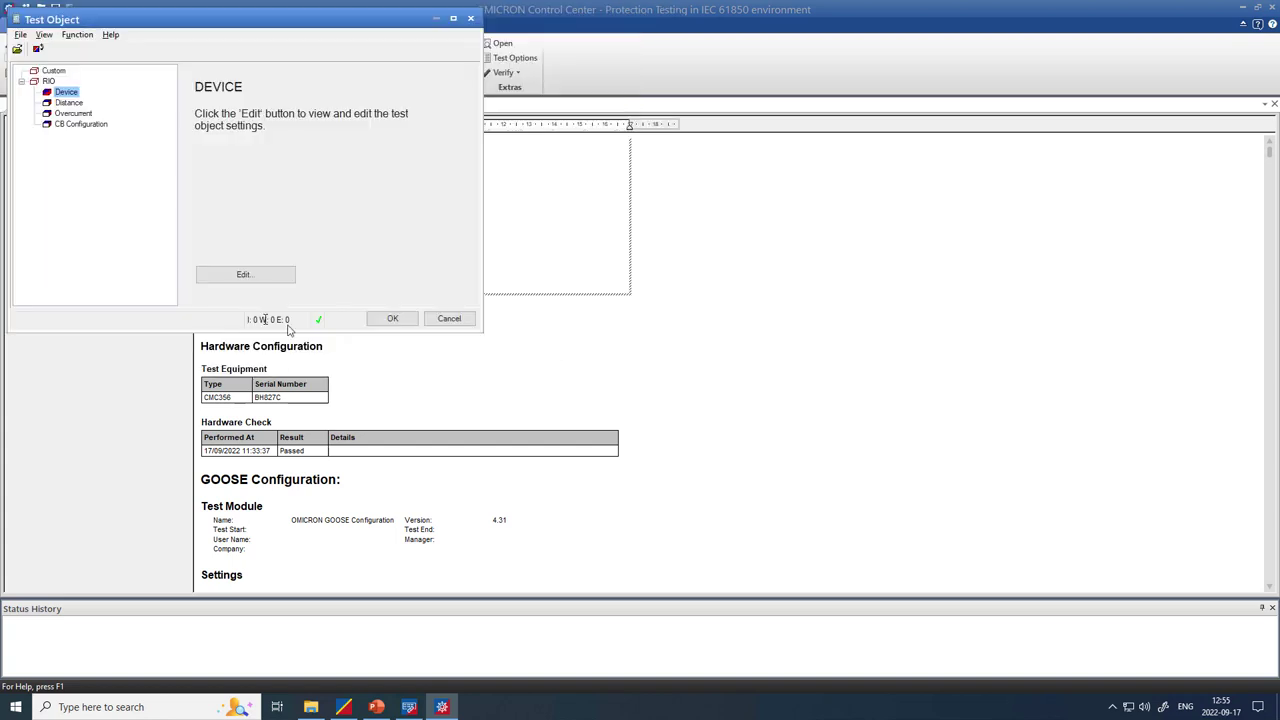
{"action": "left_click", "coordinate": [390, 318]}
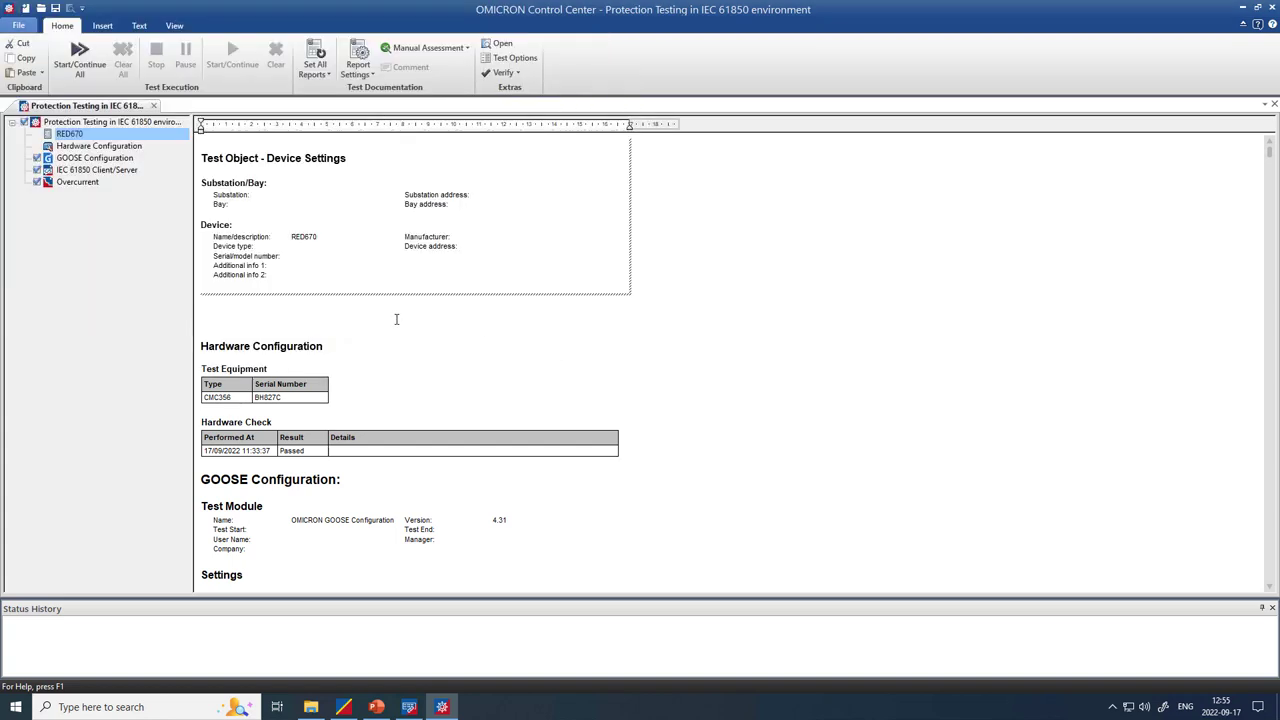
Import the PCM600 SCL file from the Desktop's Ps2 folder into the hardware configuration's Sampled Values setup
{"action": "left_click", "coordinate": [86, 147]}
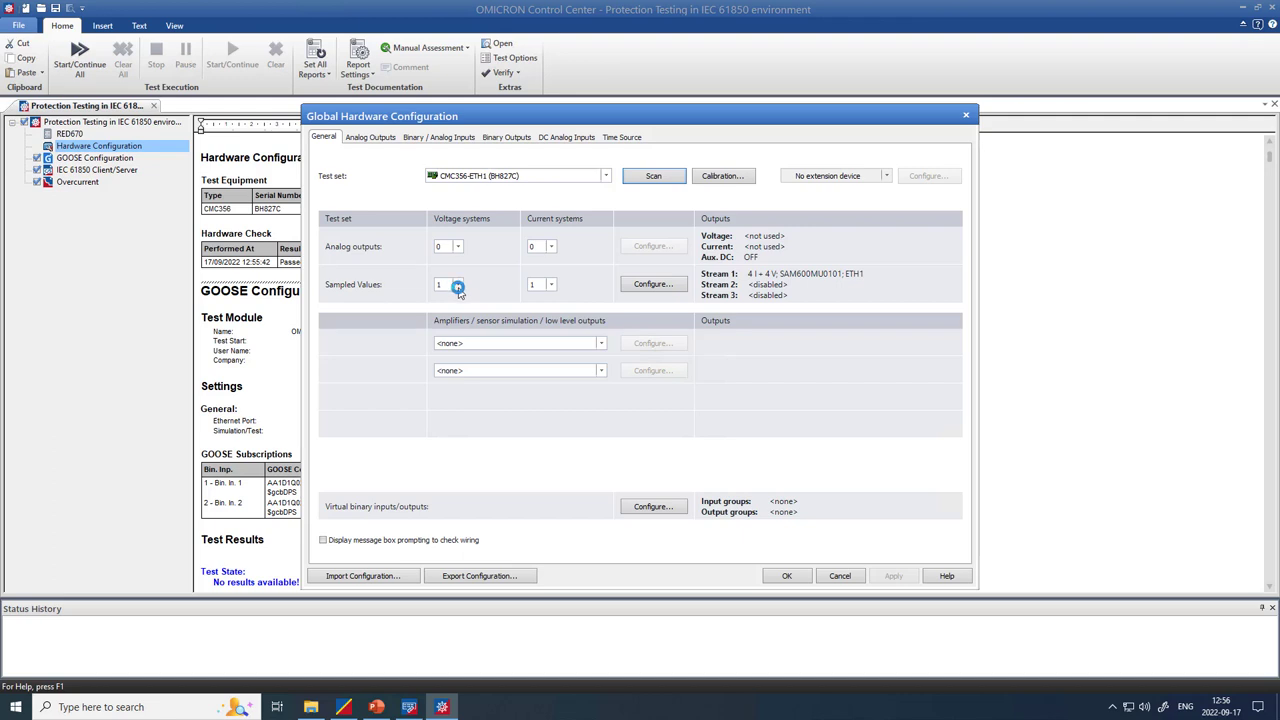
{"action": "left_click", "coordinate": [652, 285]}
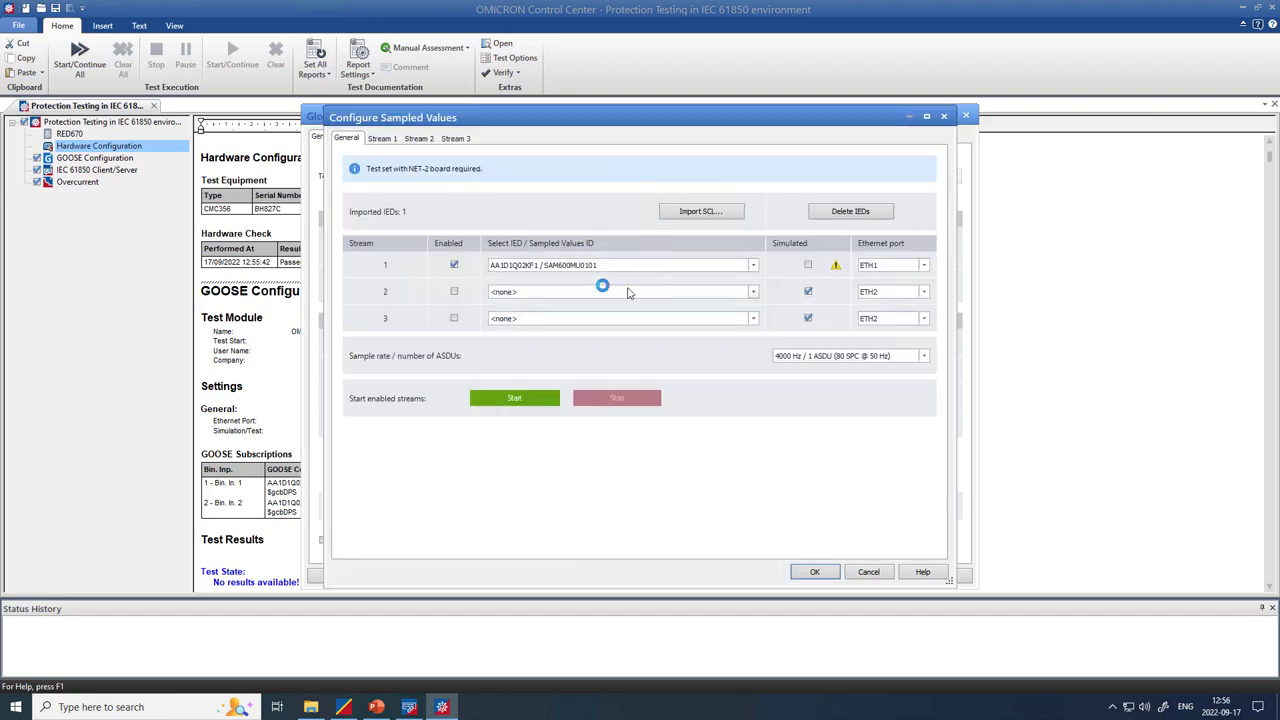
{"action": "left_click", "coordinate": [701, 212]}
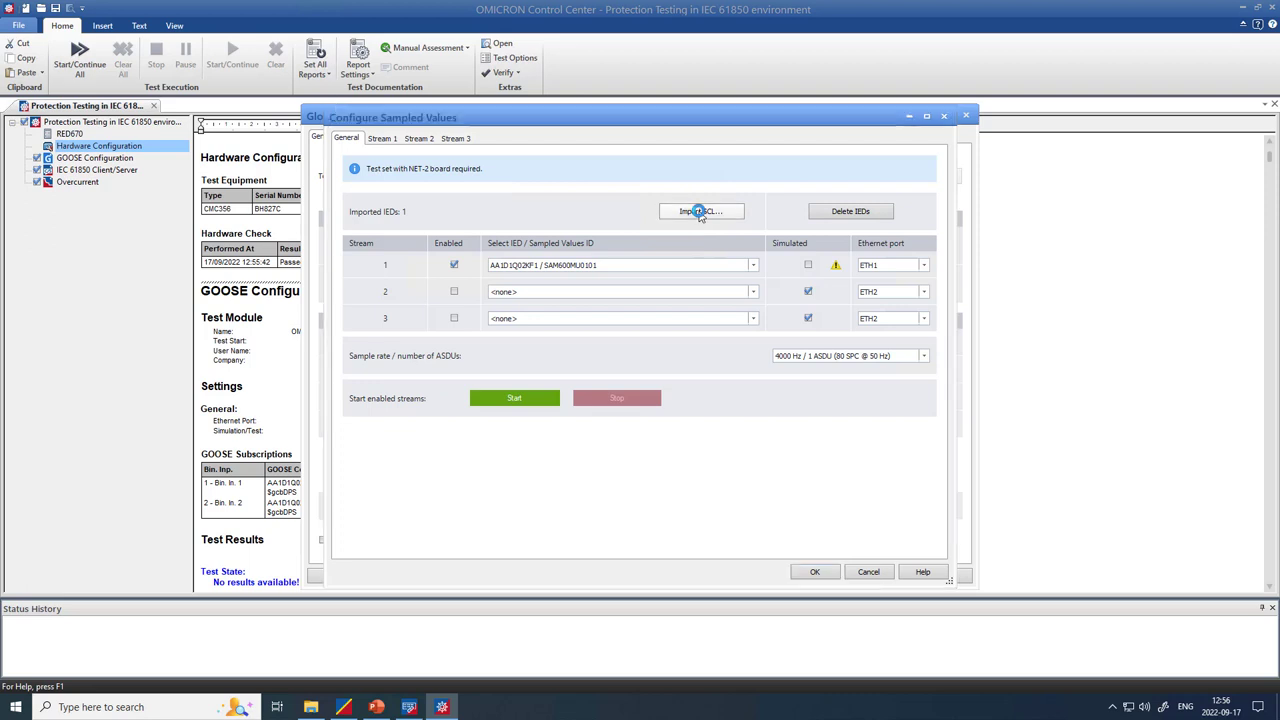
{"action": "left_click", "coordinate": [381, 230]}
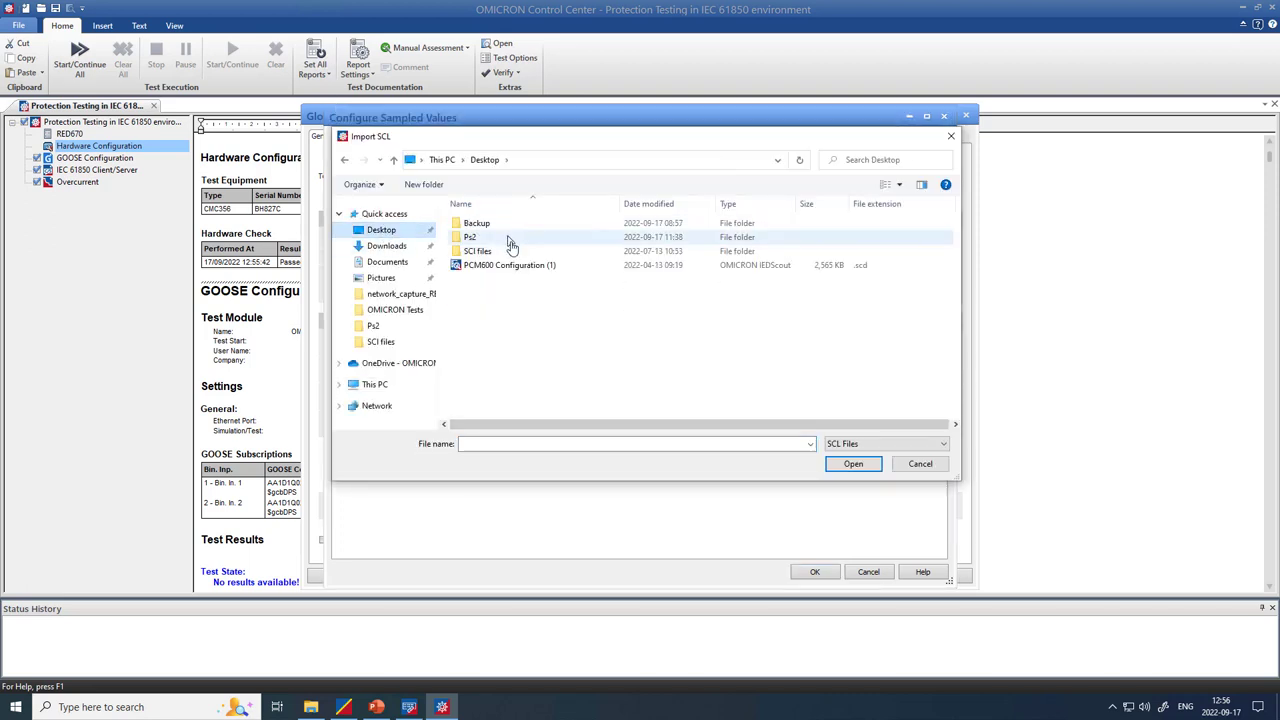
{"action": "double_click", "coordinate": [519, 238]}
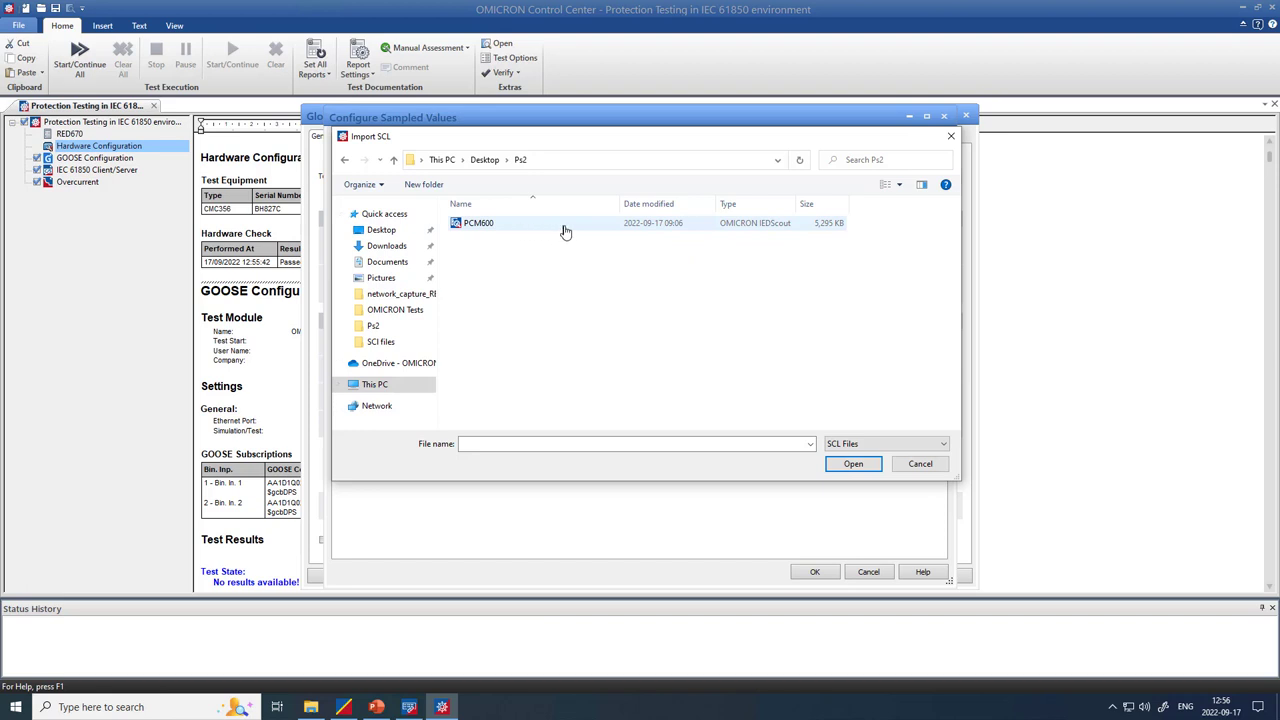
{"action": "left_click", "coordinate": [520, 225]}
{"action": "left_click", "coordinate": [853, 463]}
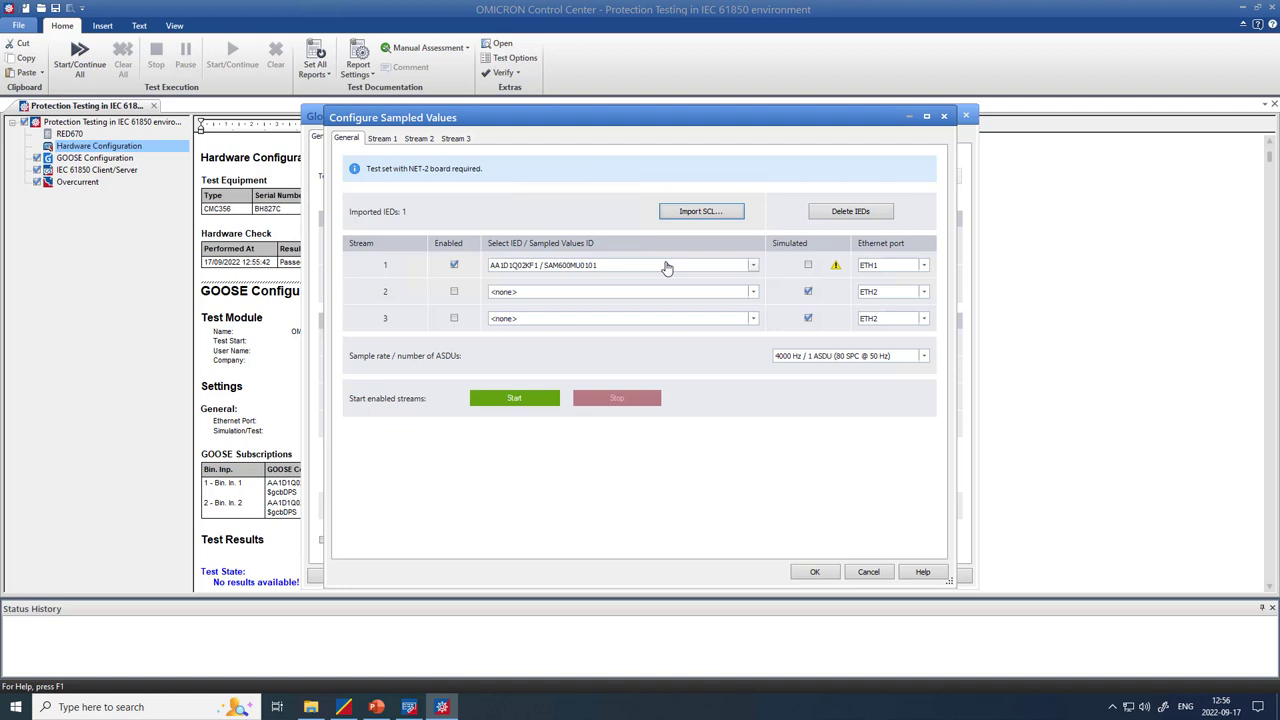
Check Stream 1's IED and Sampled Values ID, its Ethernet port and the available sample rate options, keeping 4000 Hz / 1 ASDU
{"action": "left_click", "coordinate": [700, 267]}
{"action": "left_click", "coordinate": [700, 268]}
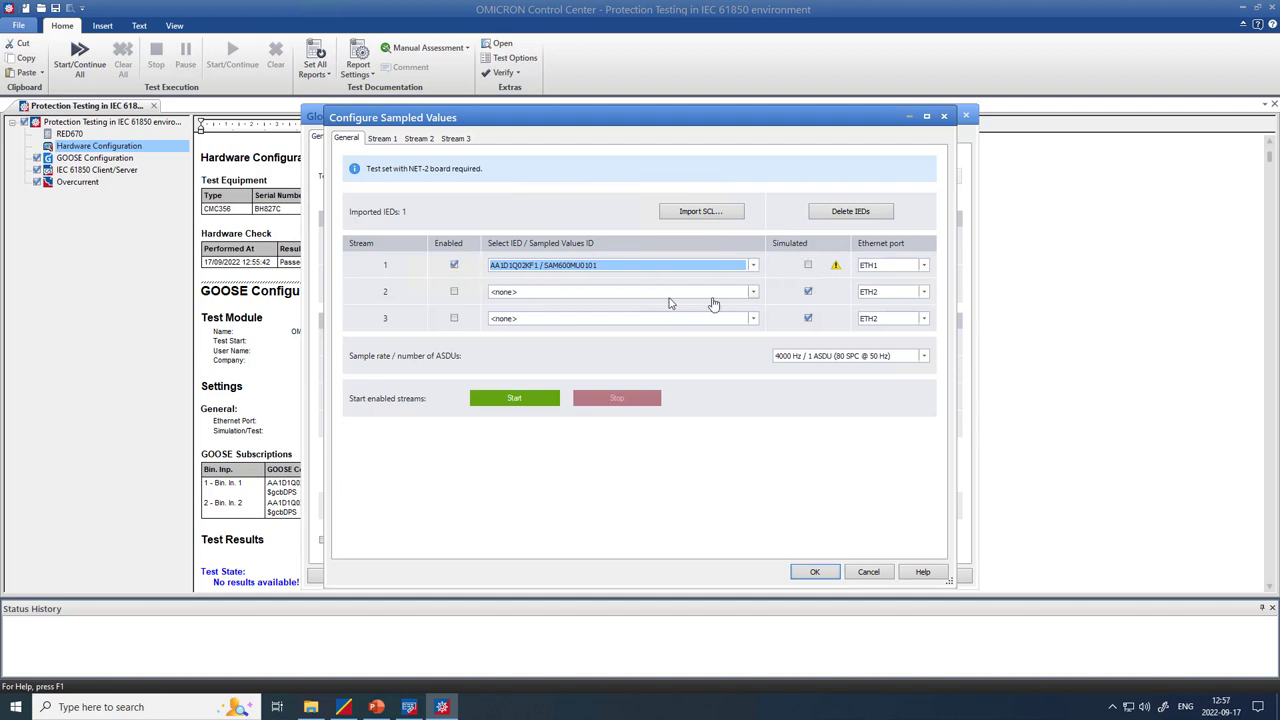
{"action": "left_click", "coordinate": [923, 267]}
{"action": "left_click", "coordinate": [923, 268]}
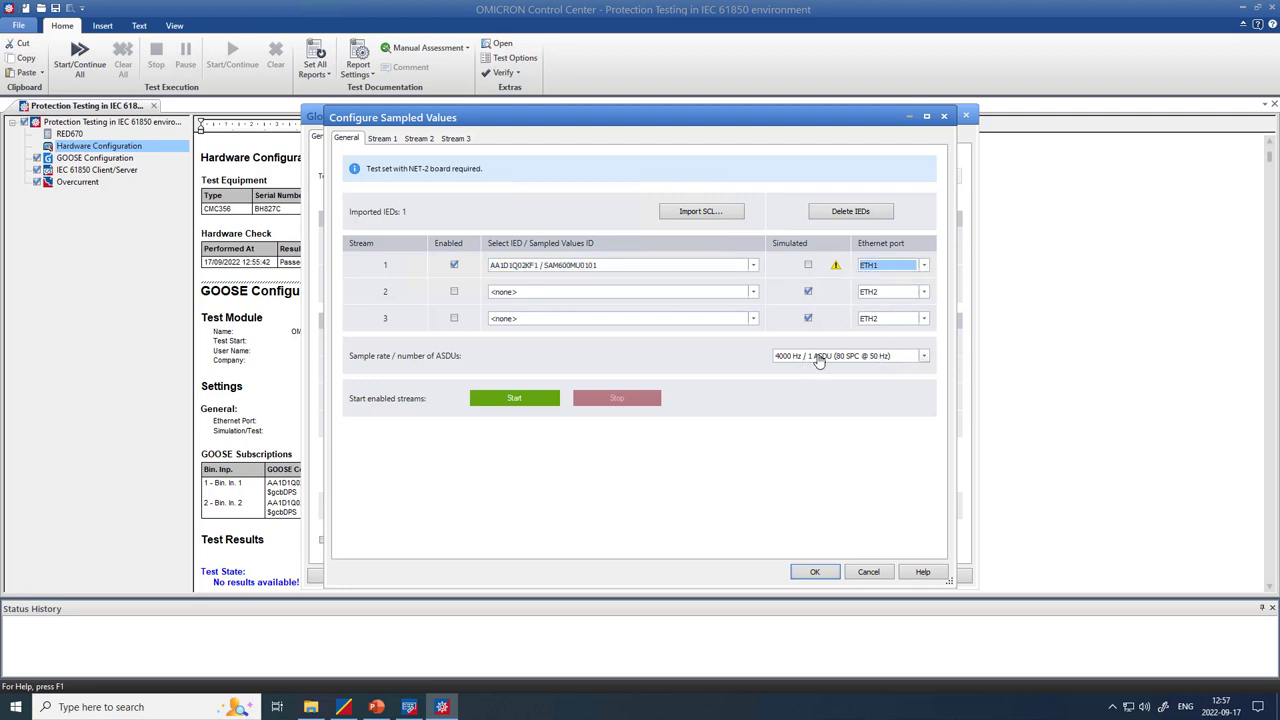
{"action": "left_click", "coordinate": [925, 358]}
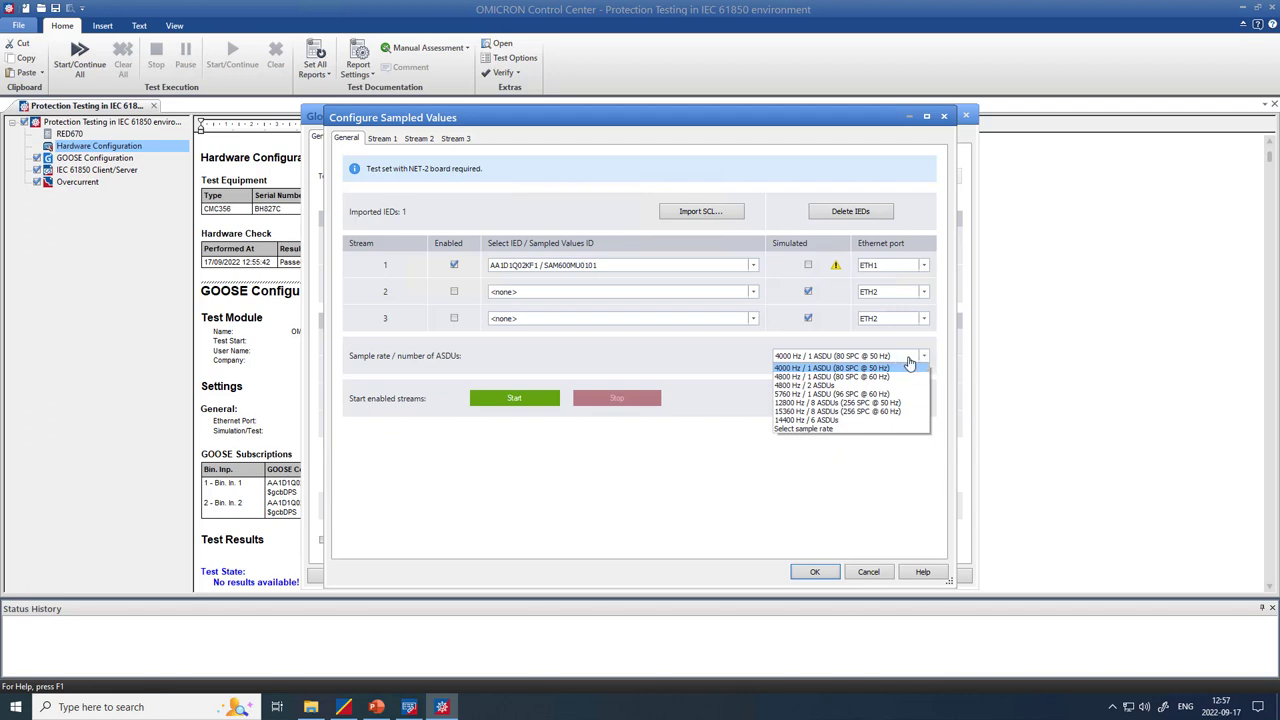
{"action": "left_click", "coordinate": [873, 345]}
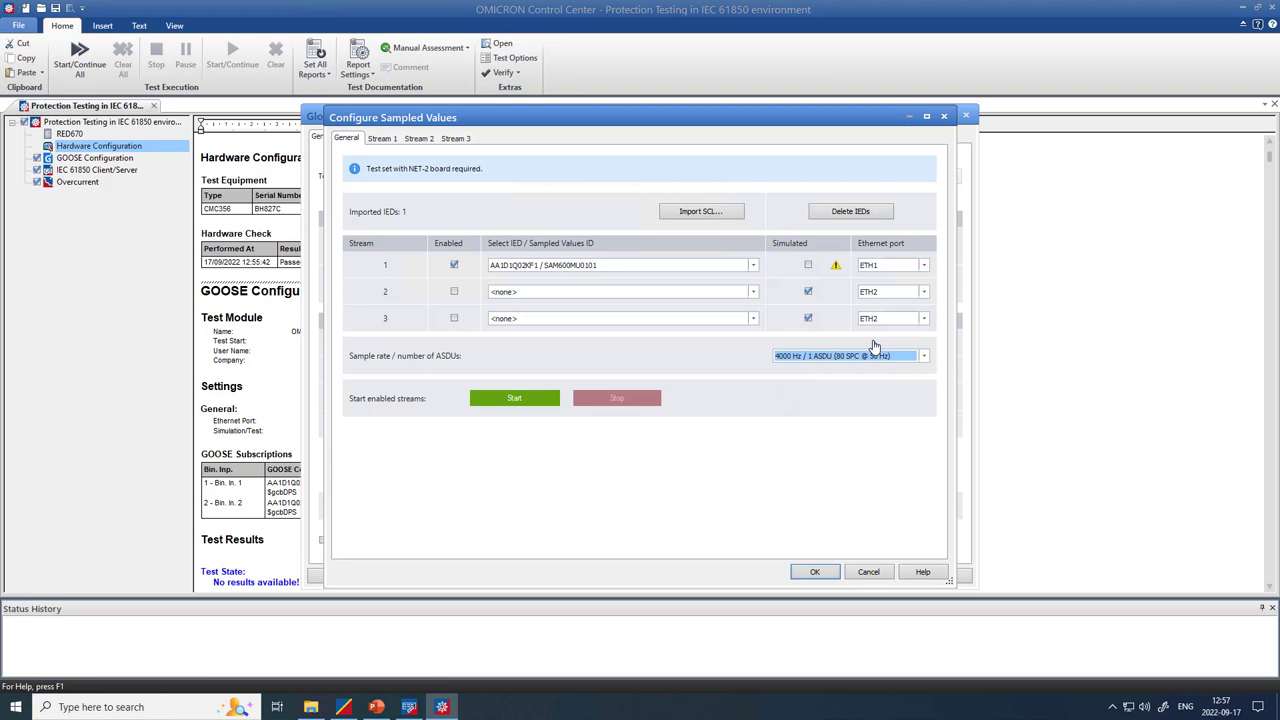
Review Stream 1's details and the dataset mapping of its currents and voltages, and accept the Sampled Values configuration
{"action": "left_click", "coordinate": [381, 139]}
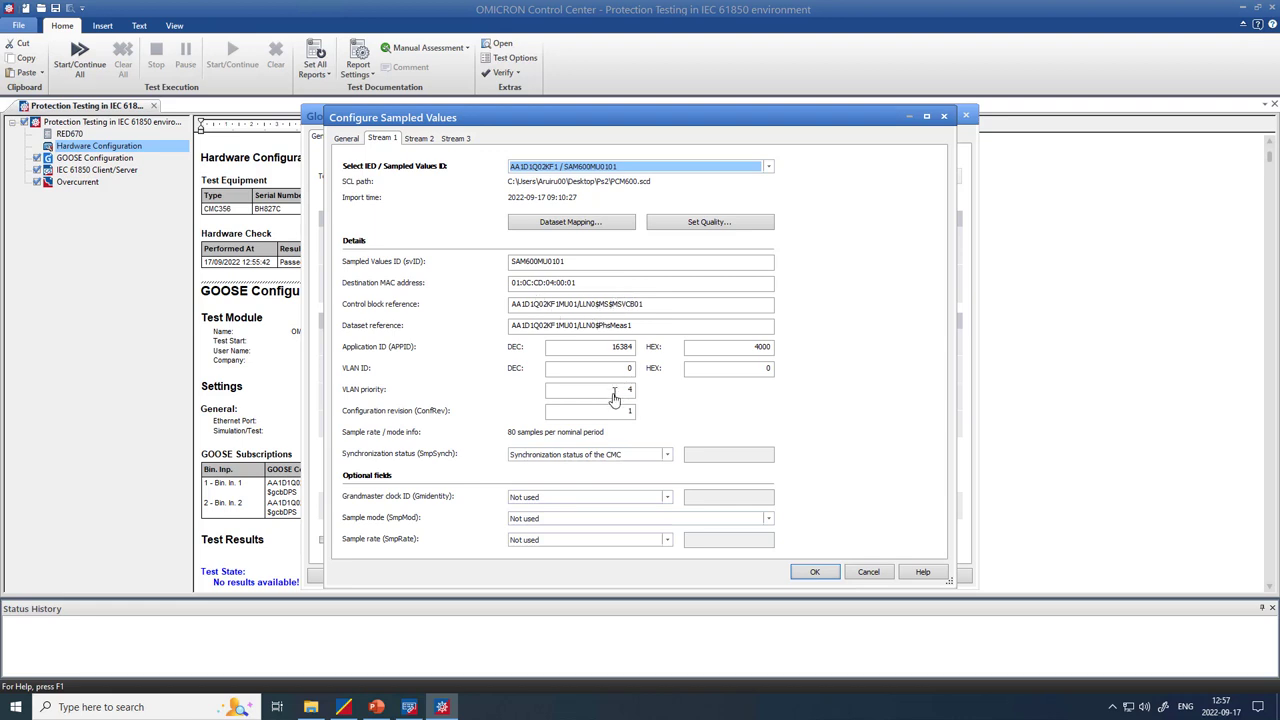
{"action": "left_click", "coordinate": [567, 224]}
{"action": "left_click", "coordinate": [530, 271]}
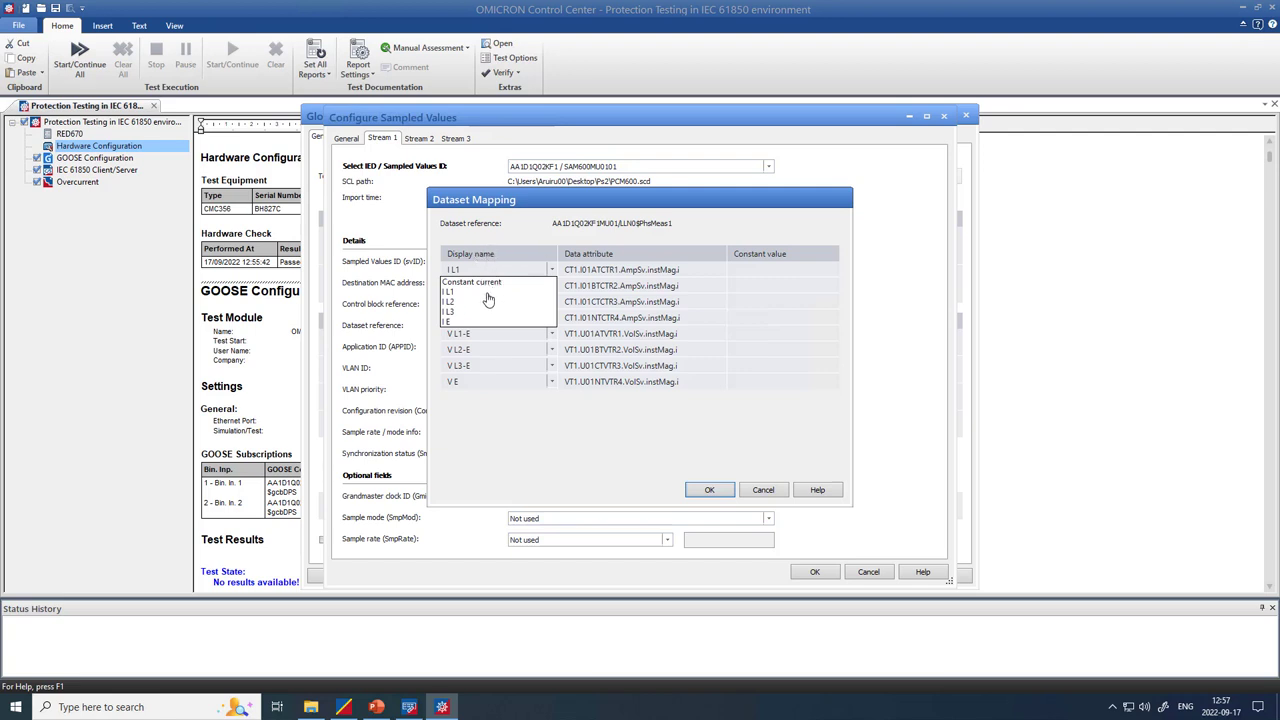
{"action": "left_click", "coordinate": [505, 245]}
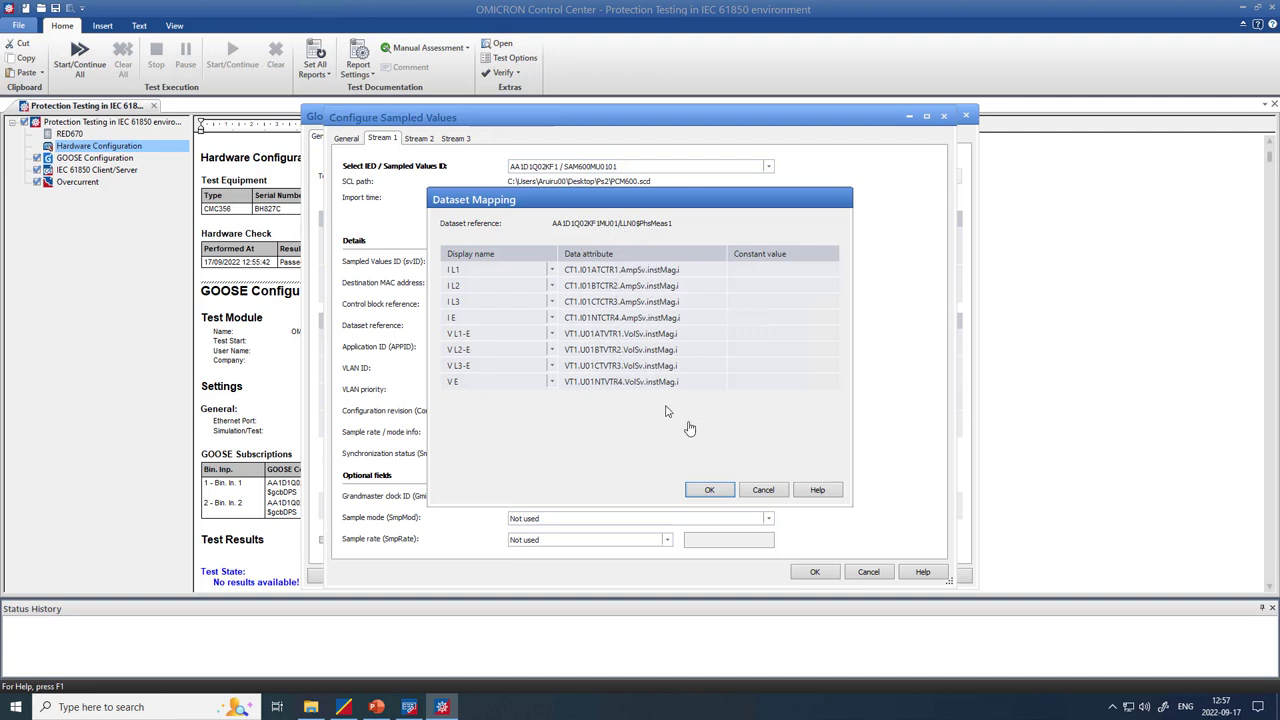
{"action": "left_click", "coordinate": [709, 489]}
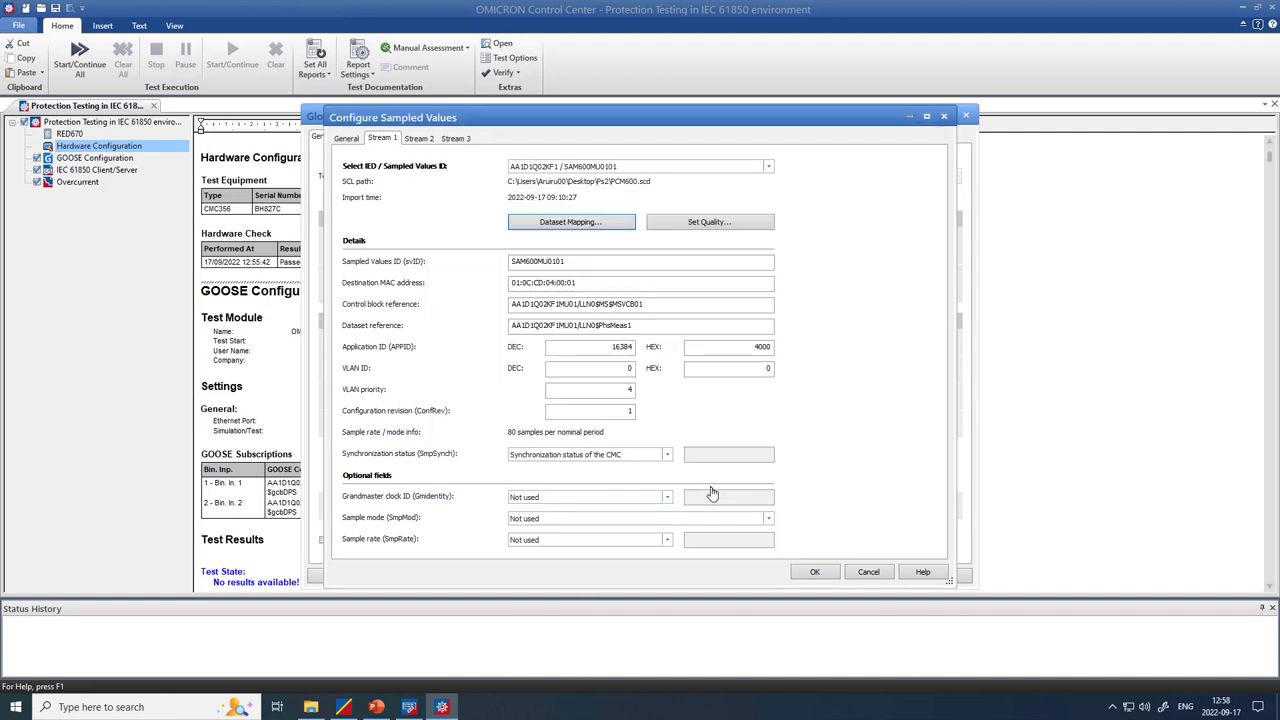
{"action": "left_click", "coordinate": [815, 573]}
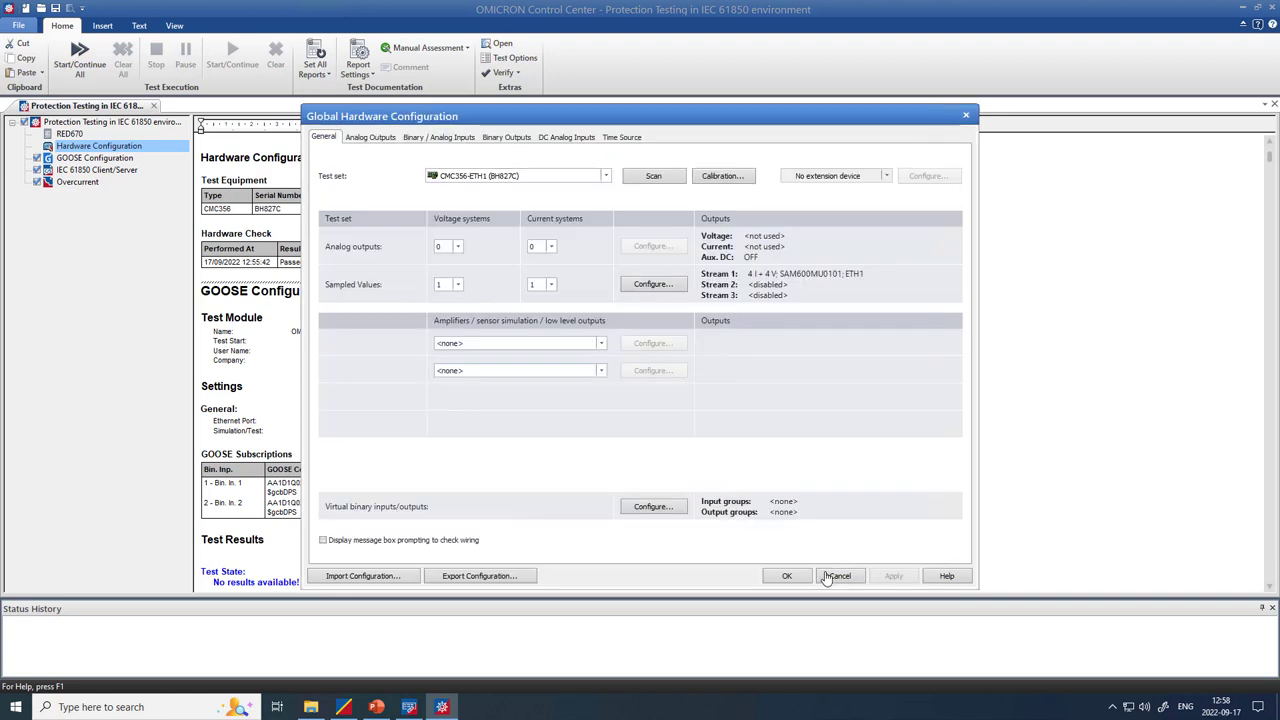
Check the PTPv2 time source settings of the test set, and open the OTMC100p clock's web interface from OMICRON Device Link
{"action": "left_click", "coordinate": [622, 140]}
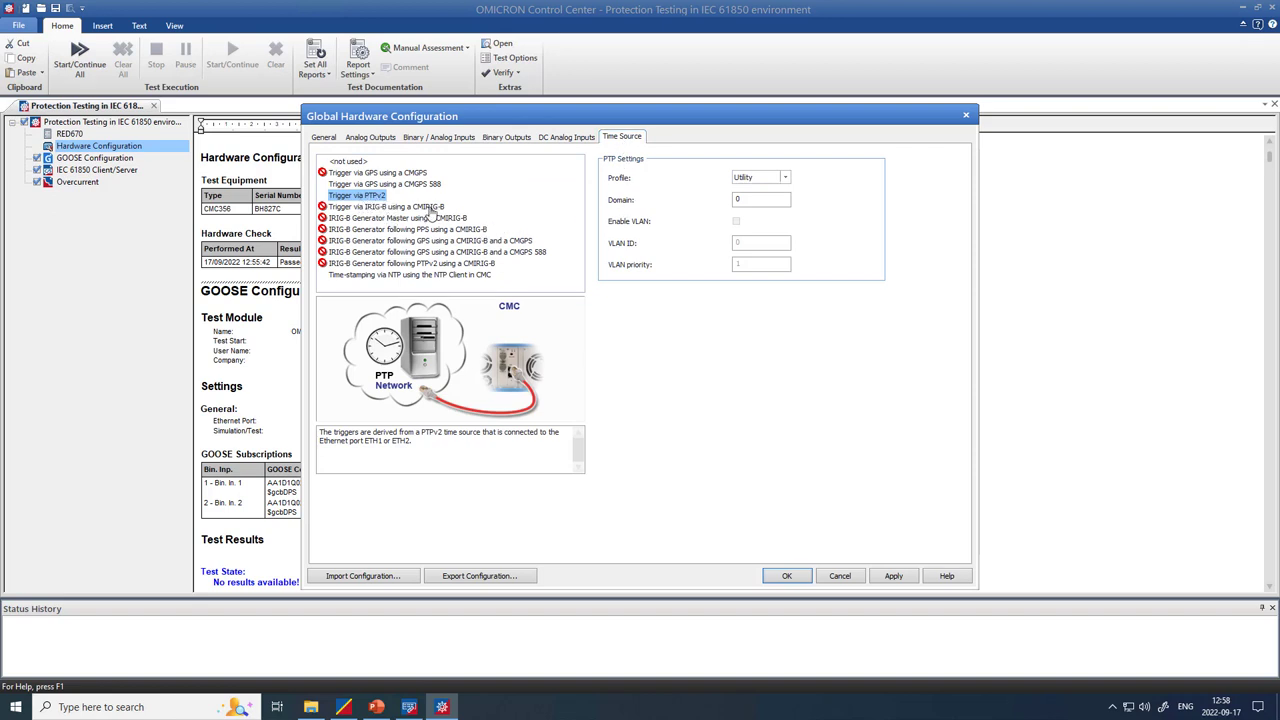
{"action": "left_click", "coordinate": [409, 708]}
{"action": "scroll", "coordinate": [1130, 575], "scroll_direction": "down", "scroll_amount": 2}
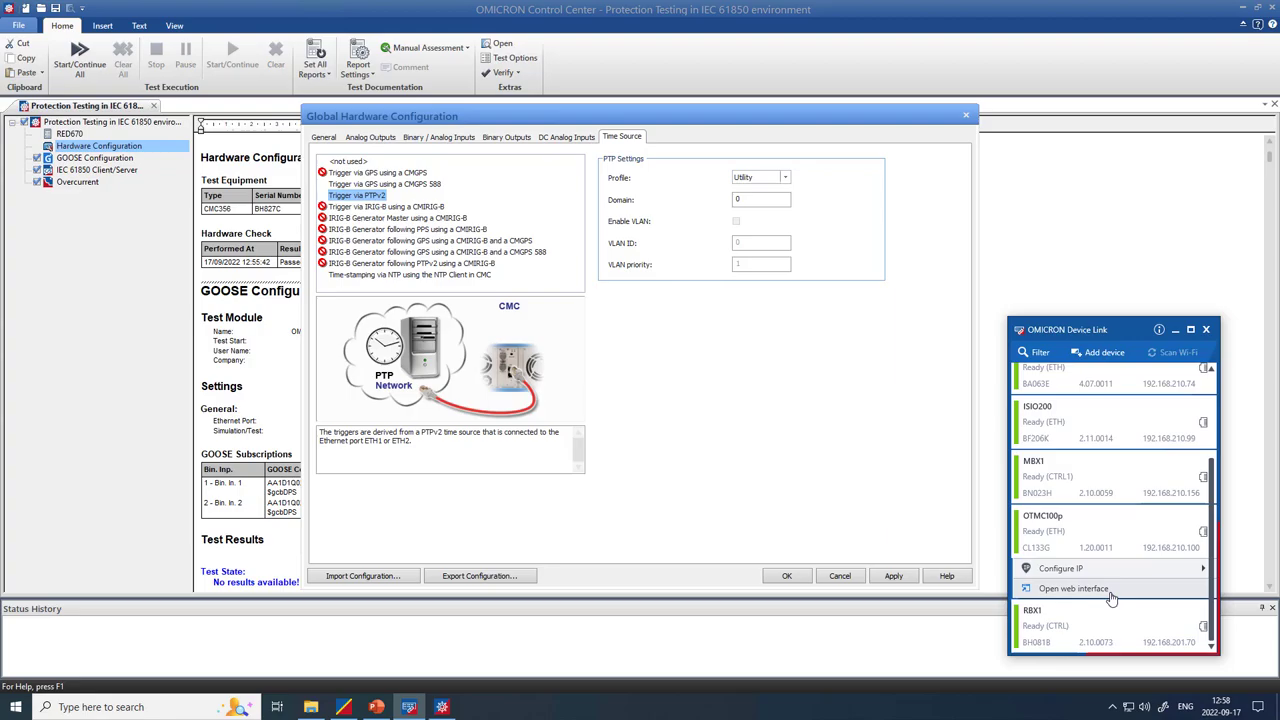
{"action": "left_click", "coordinate": [1072, 589]}
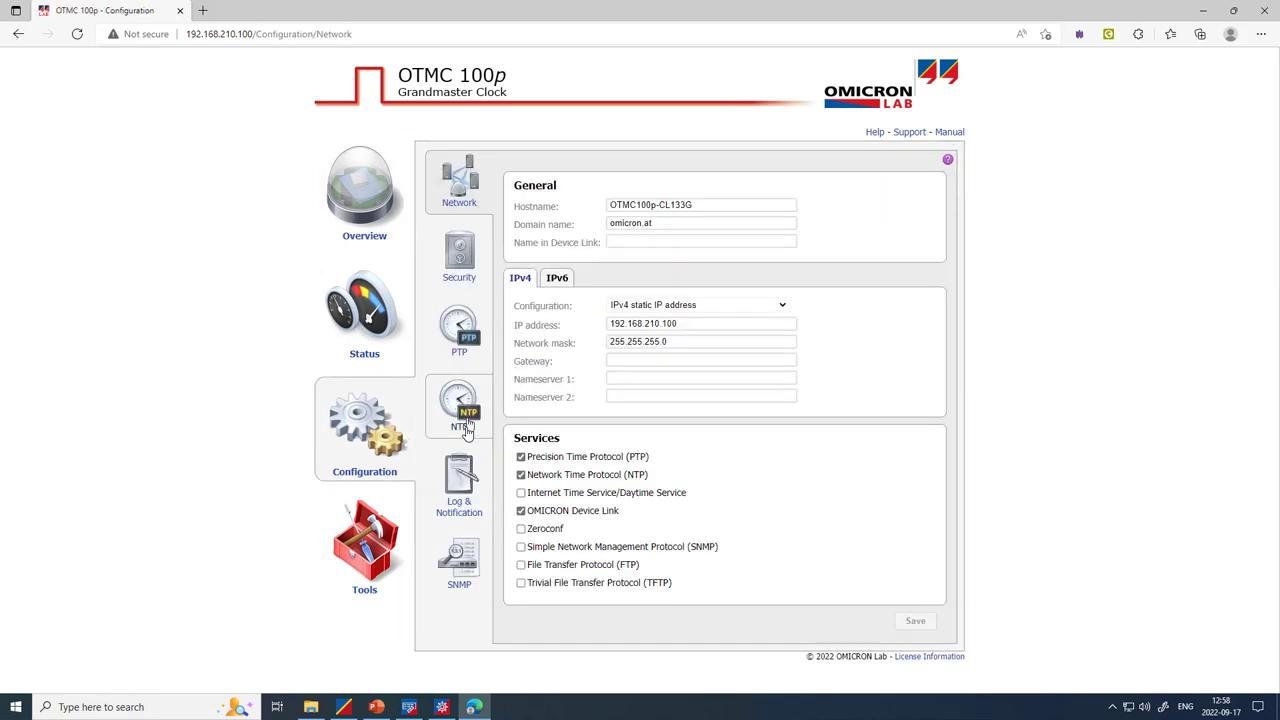
Compare the grandmaster clock's PTP profile with the test set's time source settings, and accept the global hardware configuration
{"action": "left_click", "coordinate": [455, 345]}
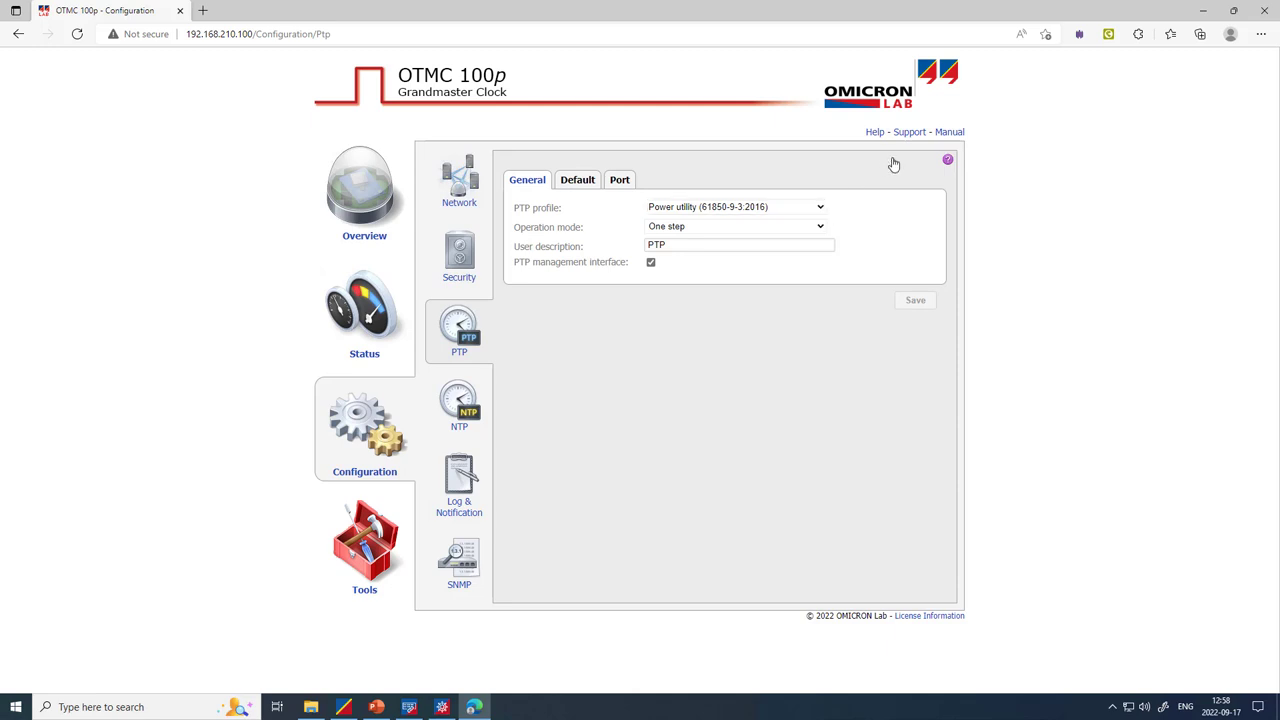
{"action": "left_click", "coordinate": [811, 210]}
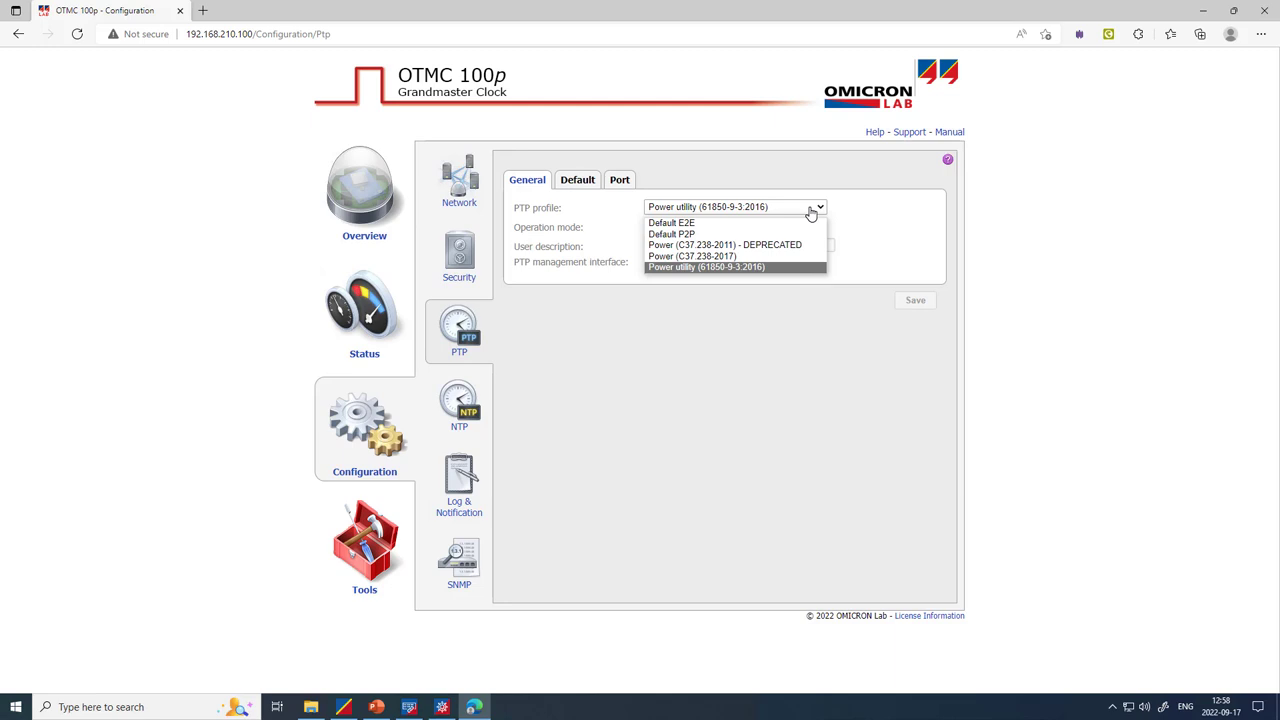
{"action": "left_click", "coordinate": [888, 218]}
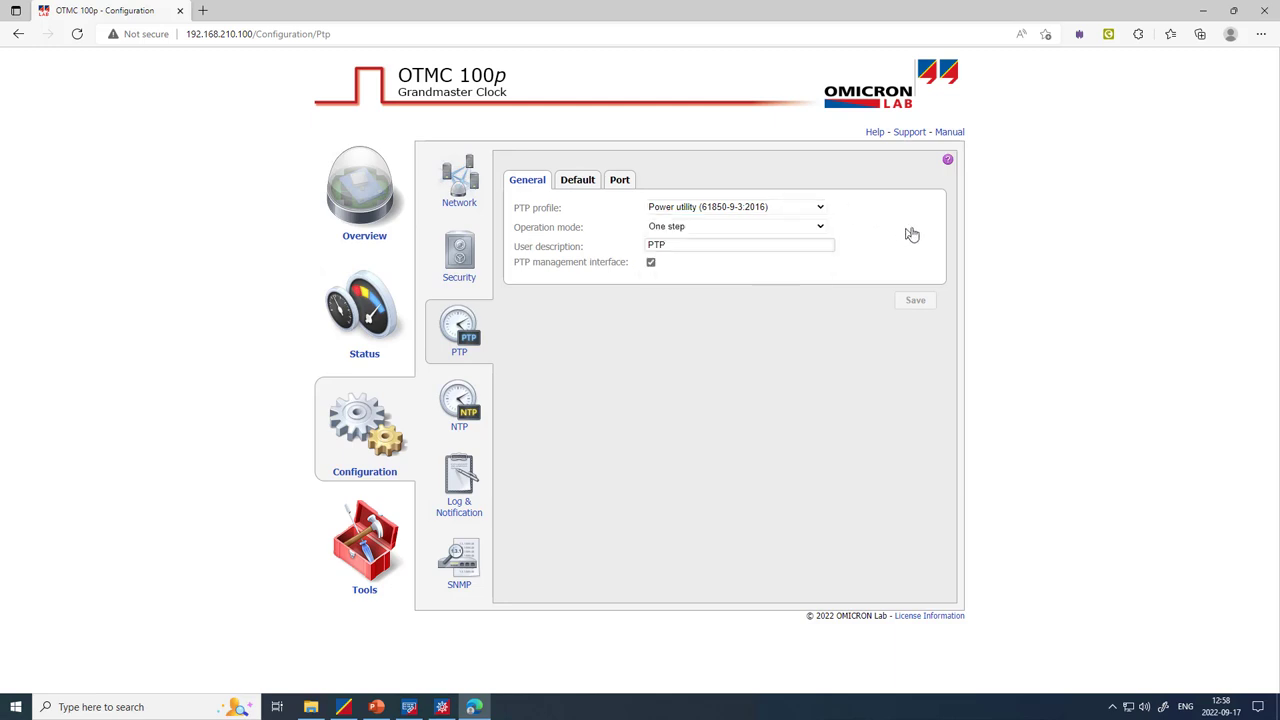
{"action": "left_click", "coordinate": [1205, 10]}
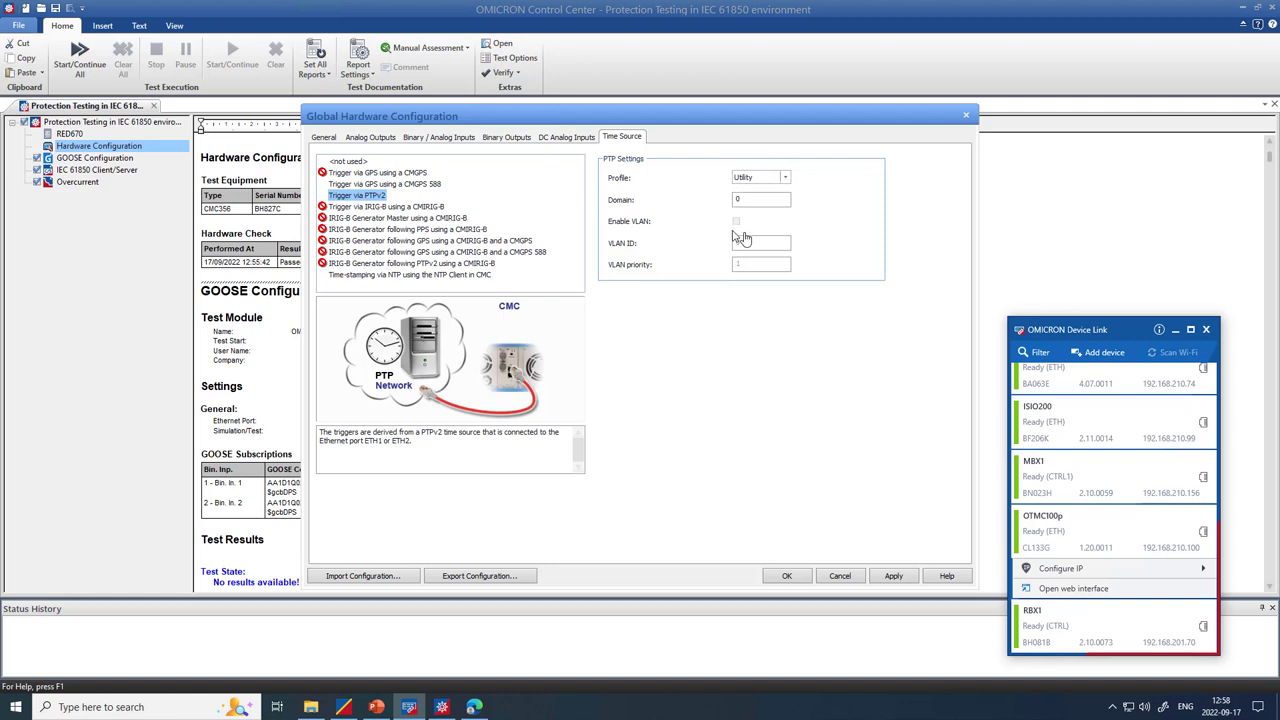
{"action": "left_click", "coordinate": [787, 577]}
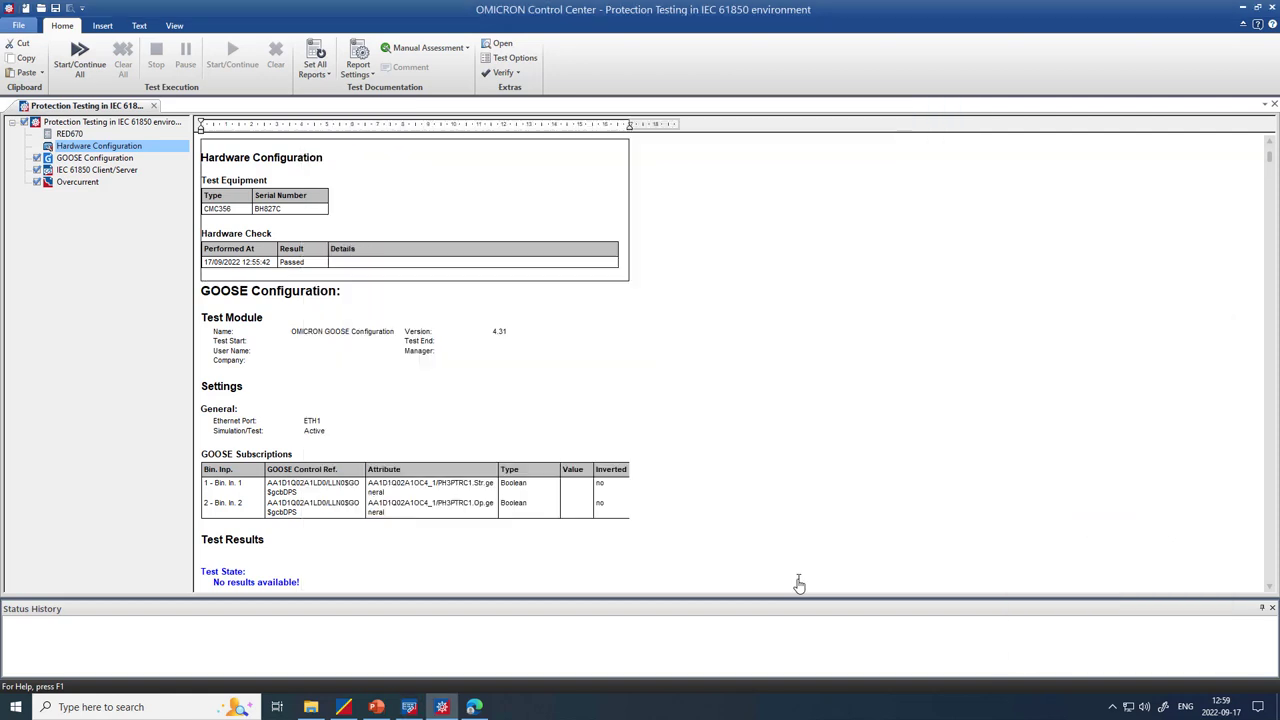
Inspect the GOOSE Configuration module's subscribed gcbDPS dataset and the attribute mapped to binary input 1, and return to the test document
{"action": "left_click", "coordinate": [101, 158]}
{"action": "double_click", "coordinate": [101, 158]}
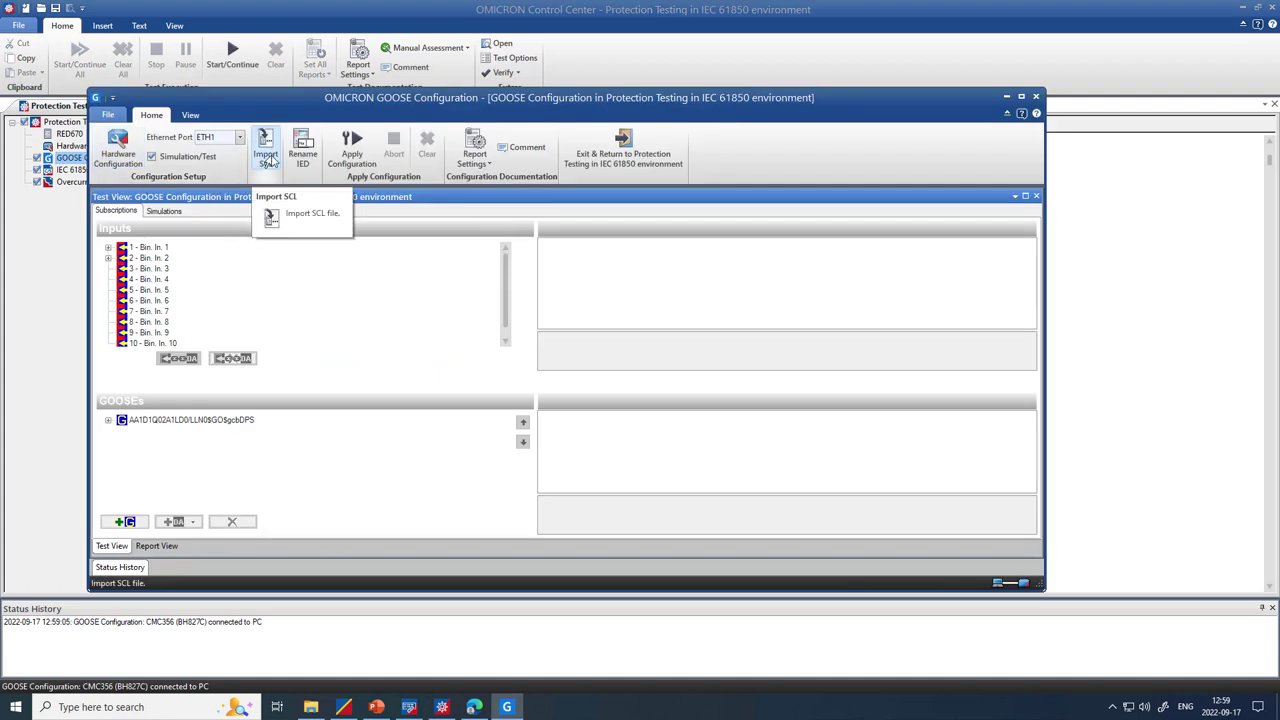
{"action": "left_click", "coordinate": [129, 424]}
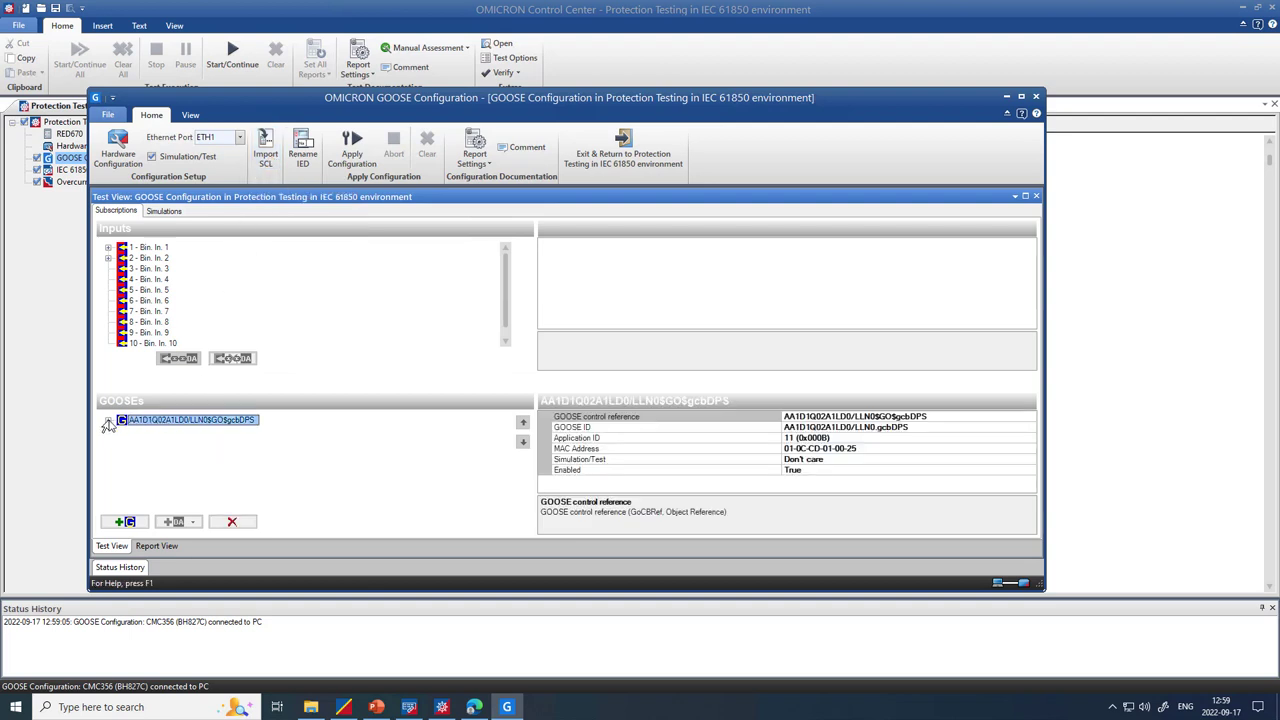
{"action": "left_click", "coordinate": [108, 421]}
{"action": "left_click", "coordinate": [121, 430]}
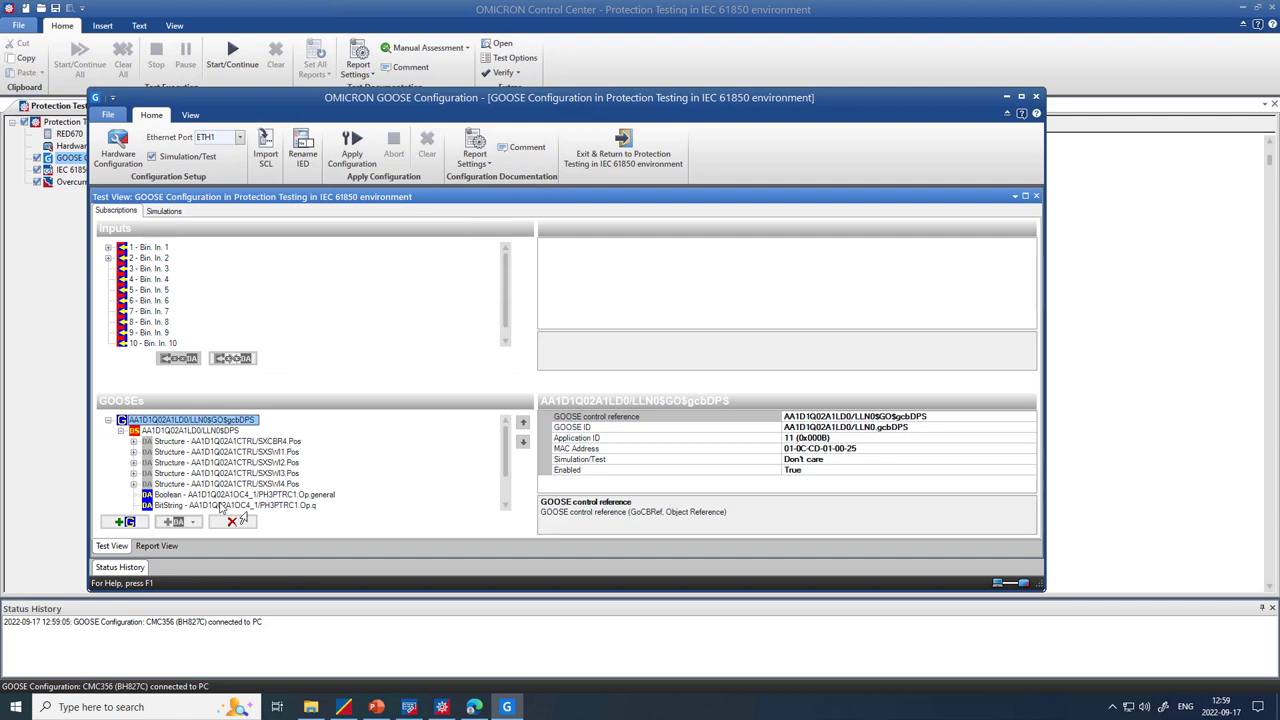
{"action": "scroll", "coordinate": [260, 495], "scroll_direction": "down", "scroll_amount": 2}
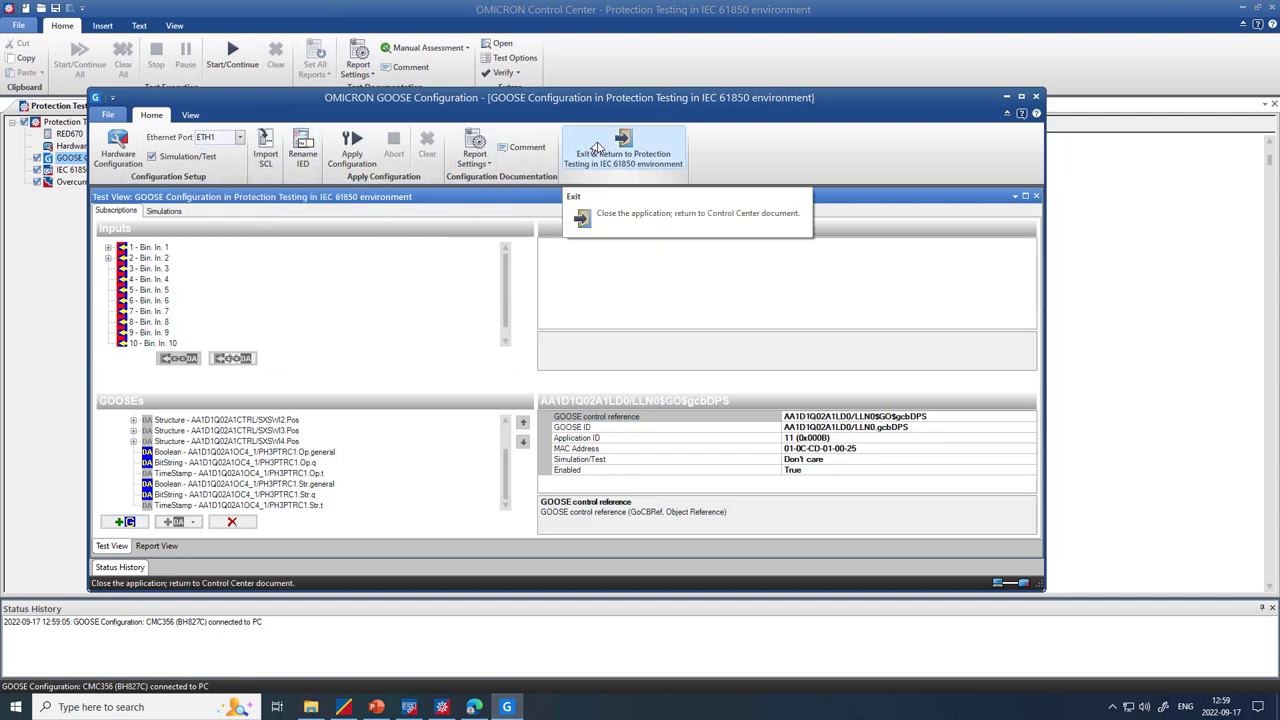
{"action": "left_click", "coordinate": [108, 247]}
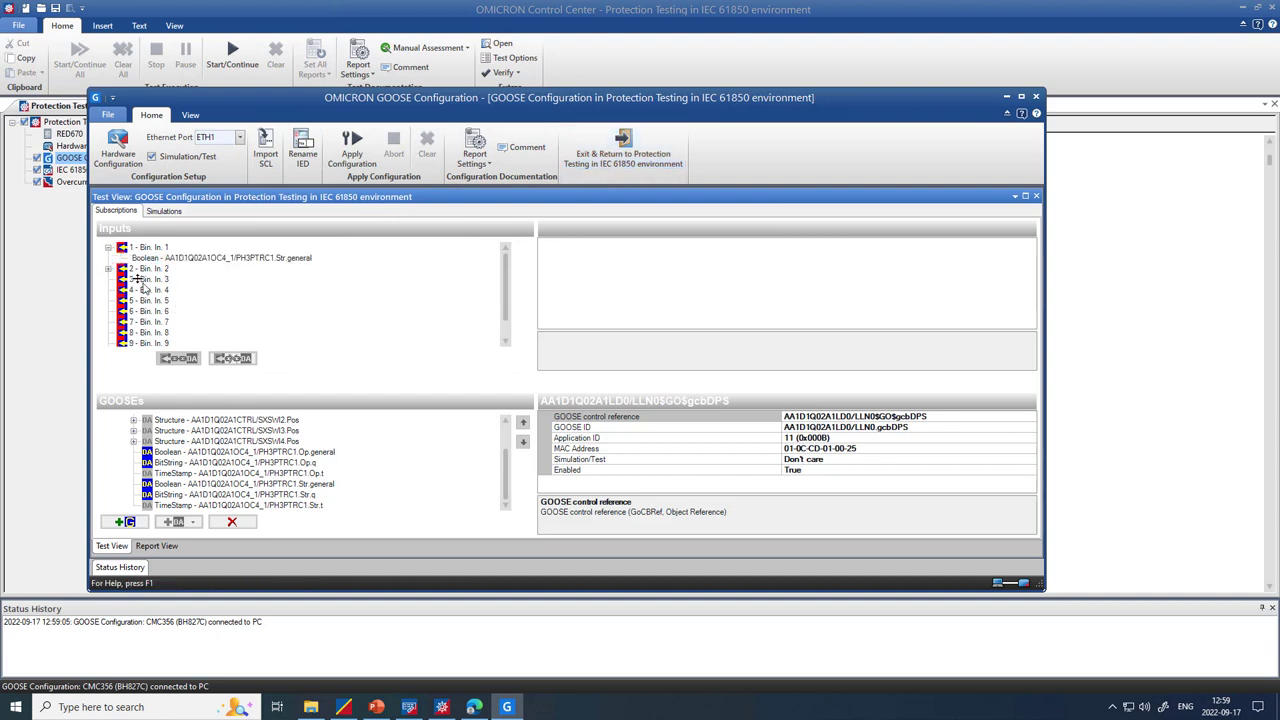
{"action": "left_click", "coordinate": [625, 150]}
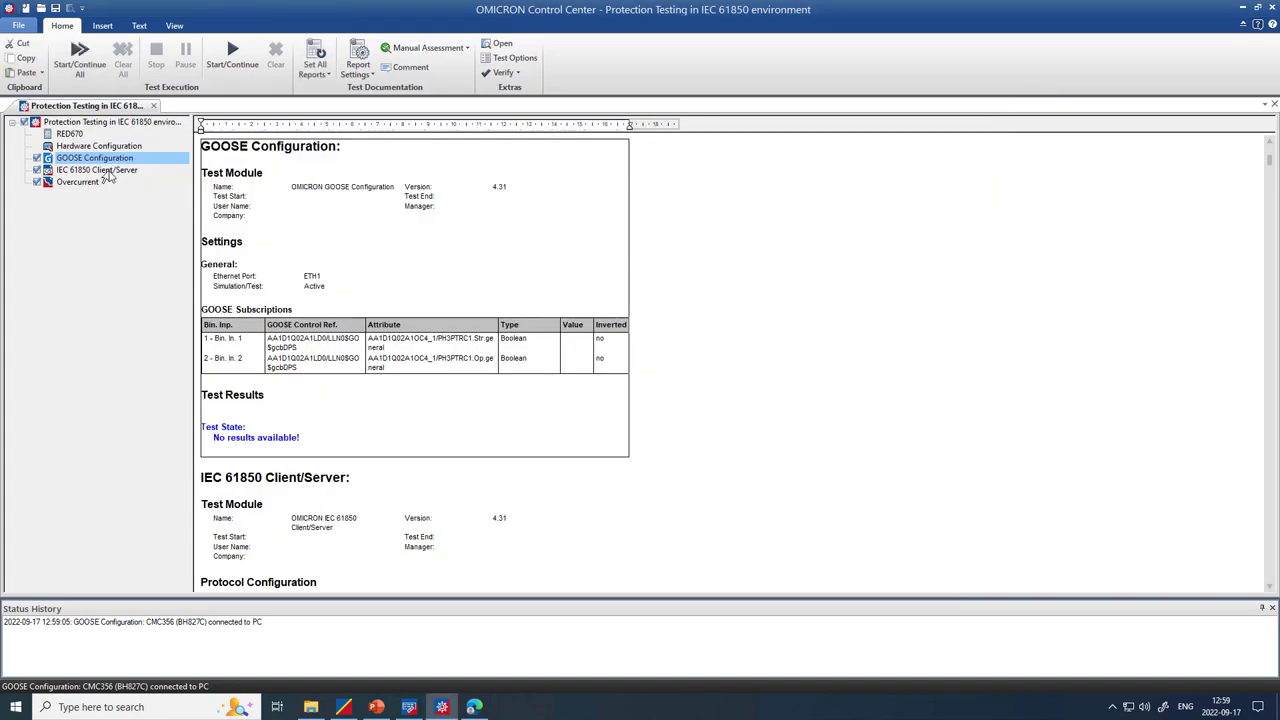
Open the IEC 61850 Client/Server module and inspect the IED's connection parameters and data model in the protocol configuration without changing them
{"action": "left_click", "coordinate": [108, 171]}
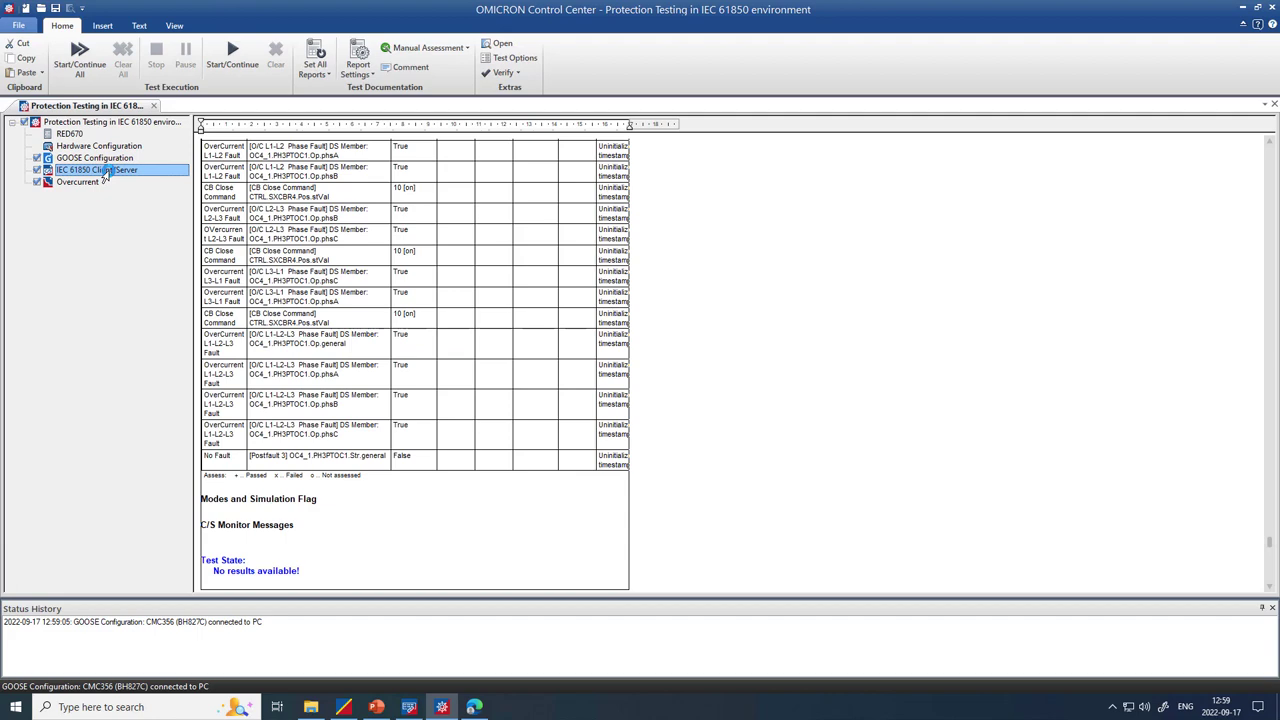
{"action": "double_click", "coordinate": [105, 170]}
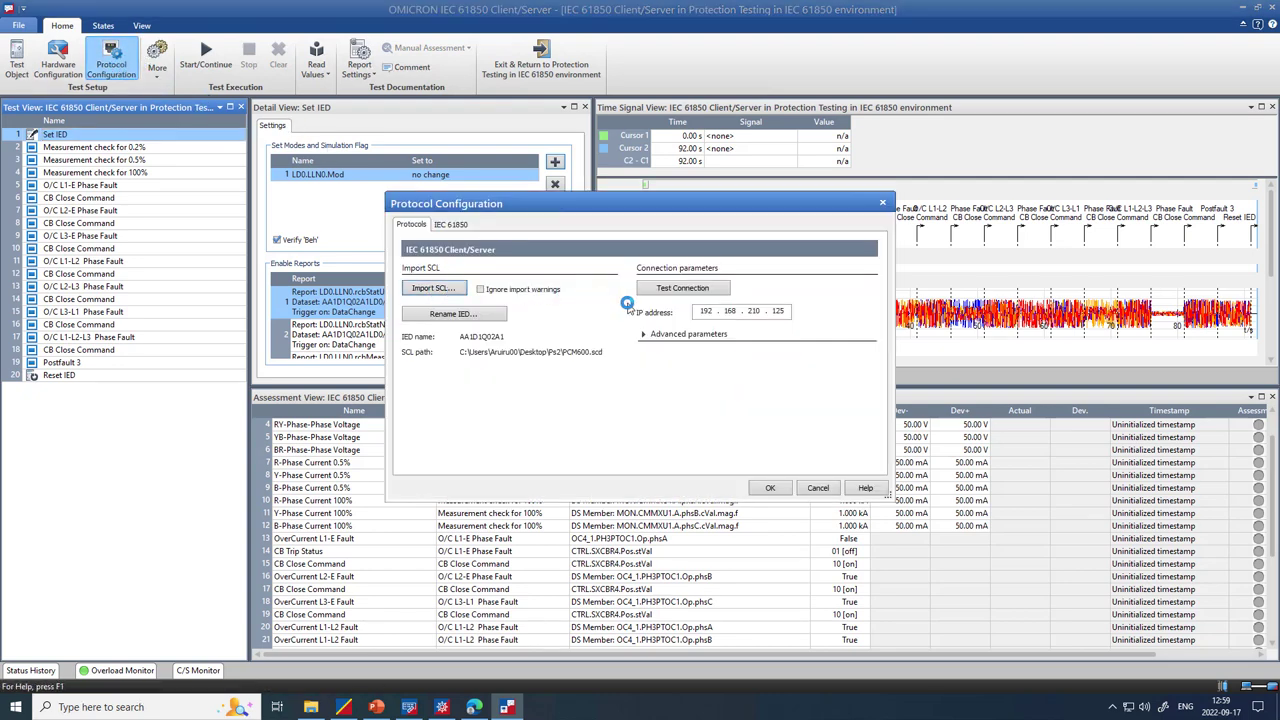
{"action": "left_click", "coordinate": [460, 225]}
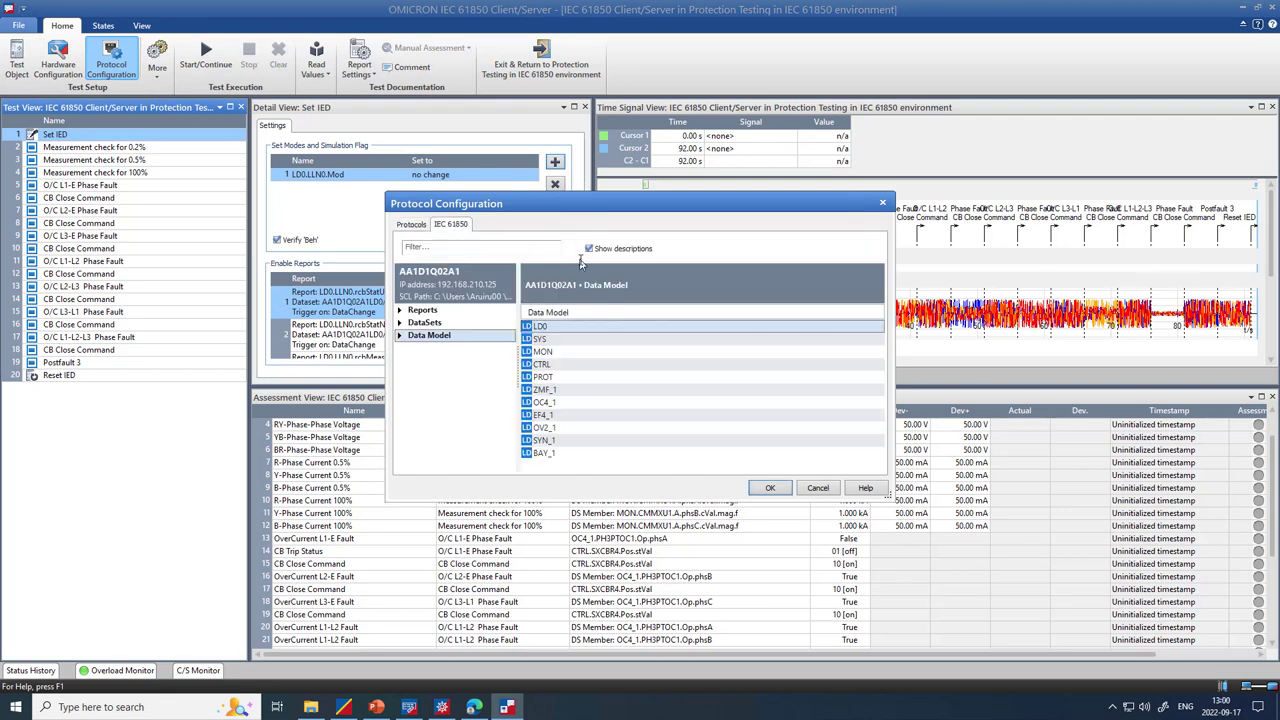
{"action": "left_click", "coordinate": [399, 336]}
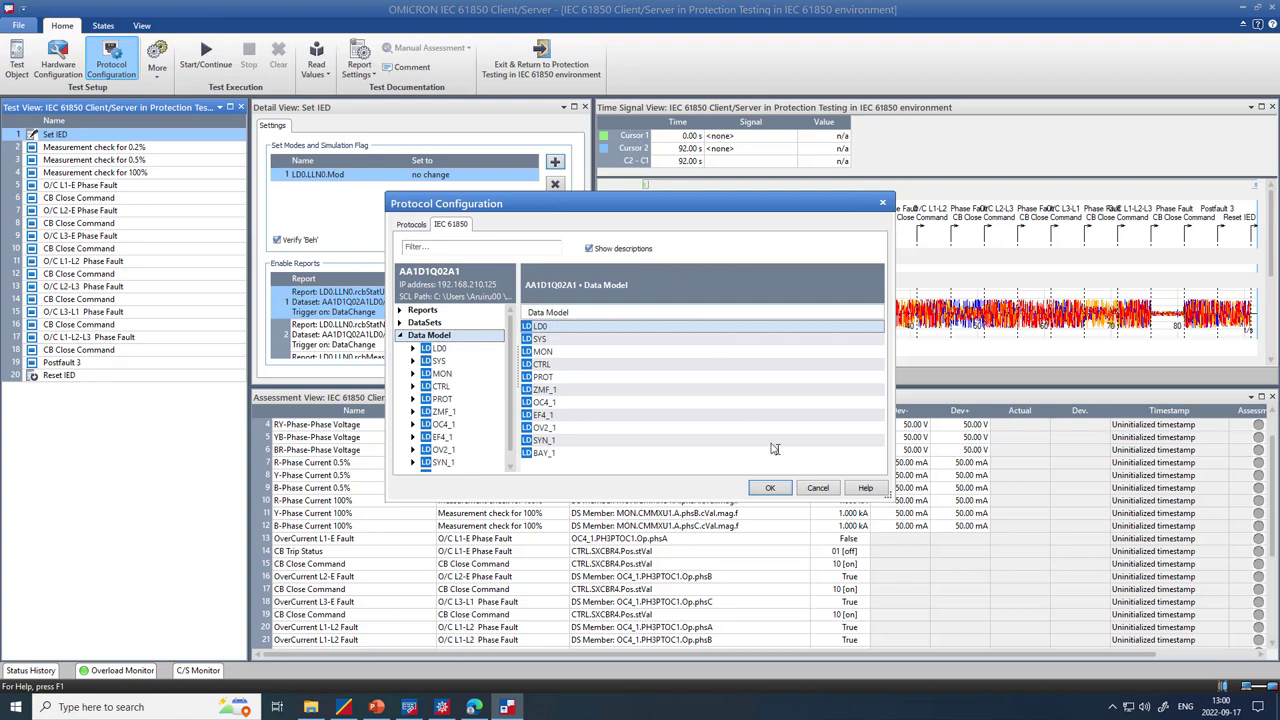
{"action": "left_click", "coordinate": [817, 487]}
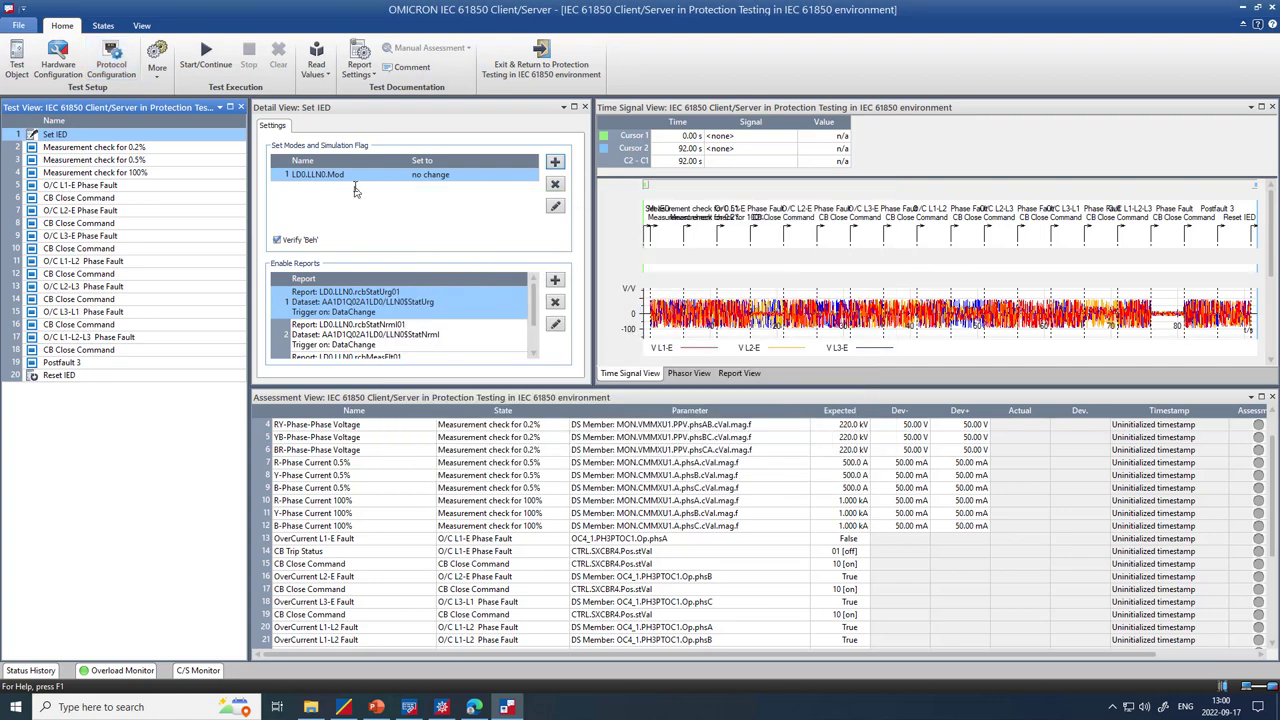
Review the output values and report response of the 0.2% measurement check state, and the outputs of the 0.5% state
{"action": "left_click", "coordinate": [104, 26]}
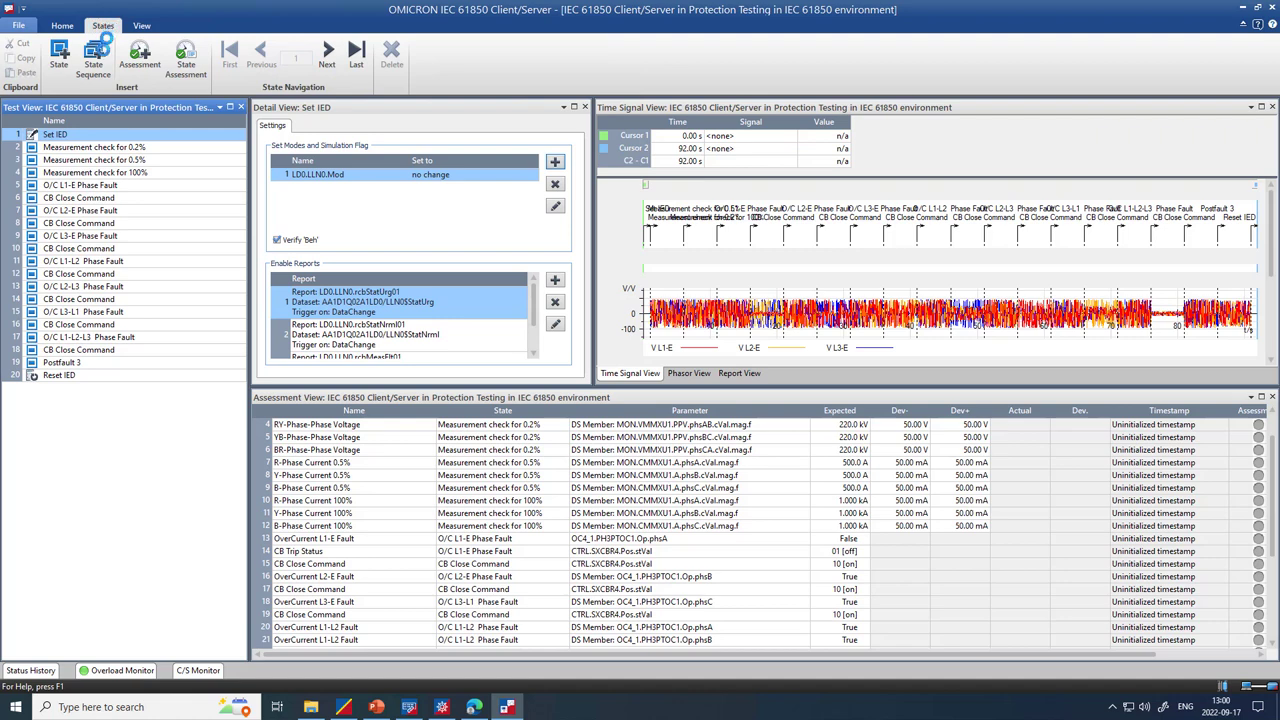
{"action": "left_click", "coordinate": [93, 60]}
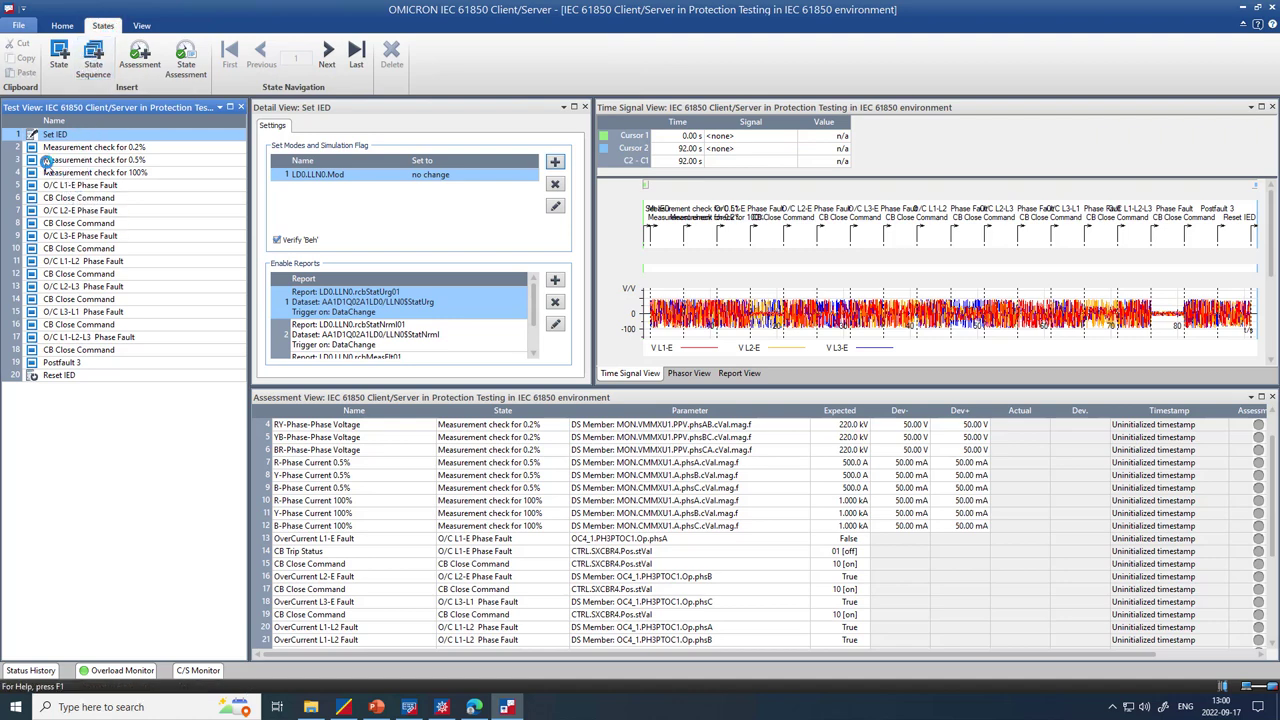
{"action": "left_click", "coordinate": [80, 148]}
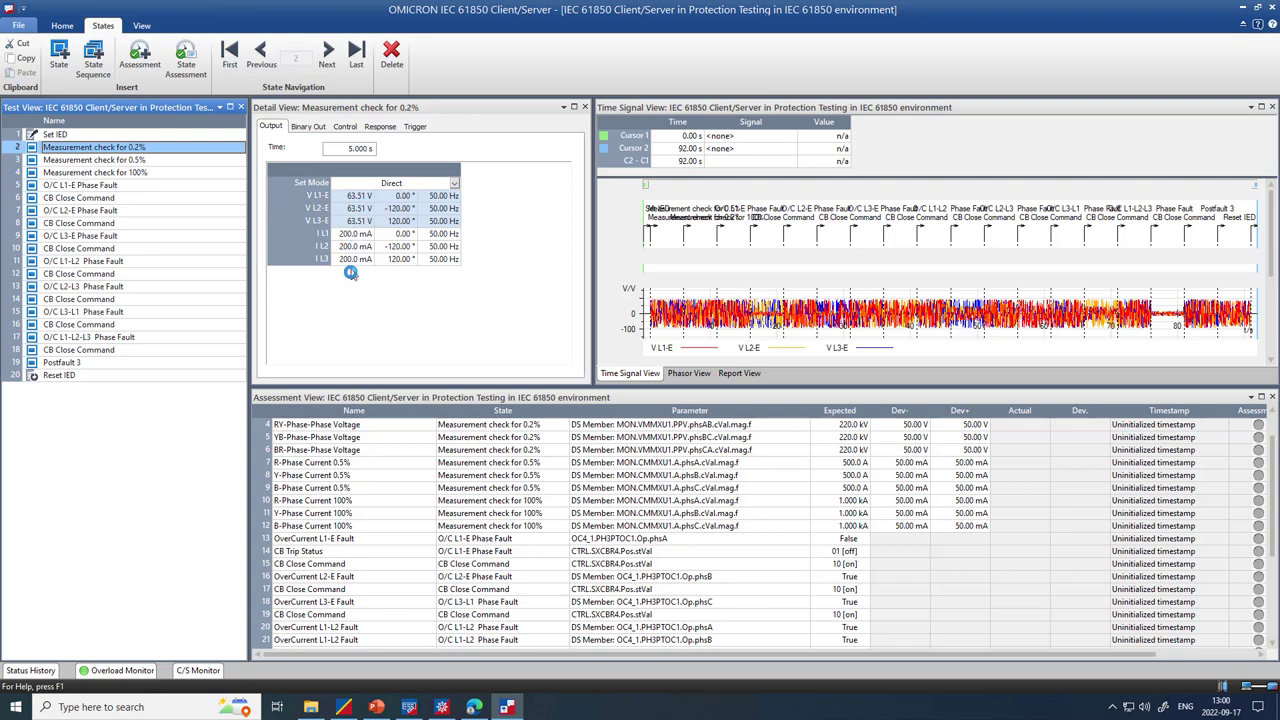
{"action": "left_click", "coordinate": [380, 127]}
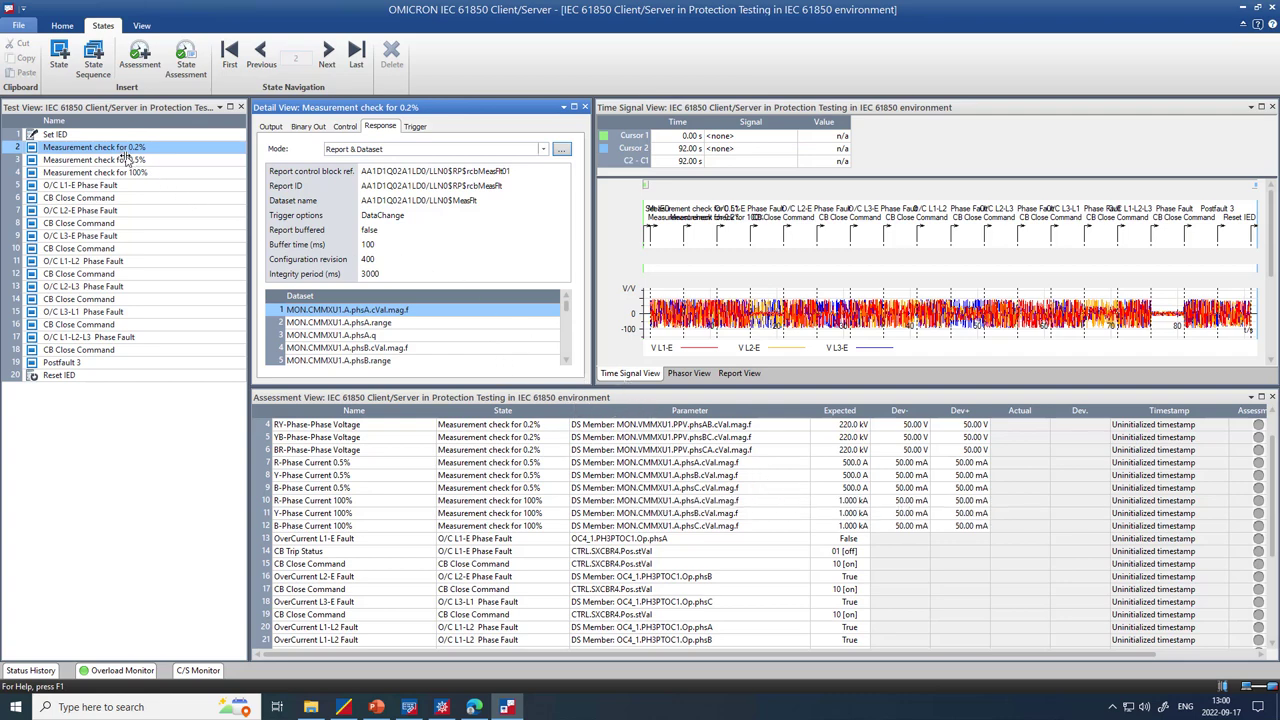
{"action": "left_click", "coordinate": [271, 128]}
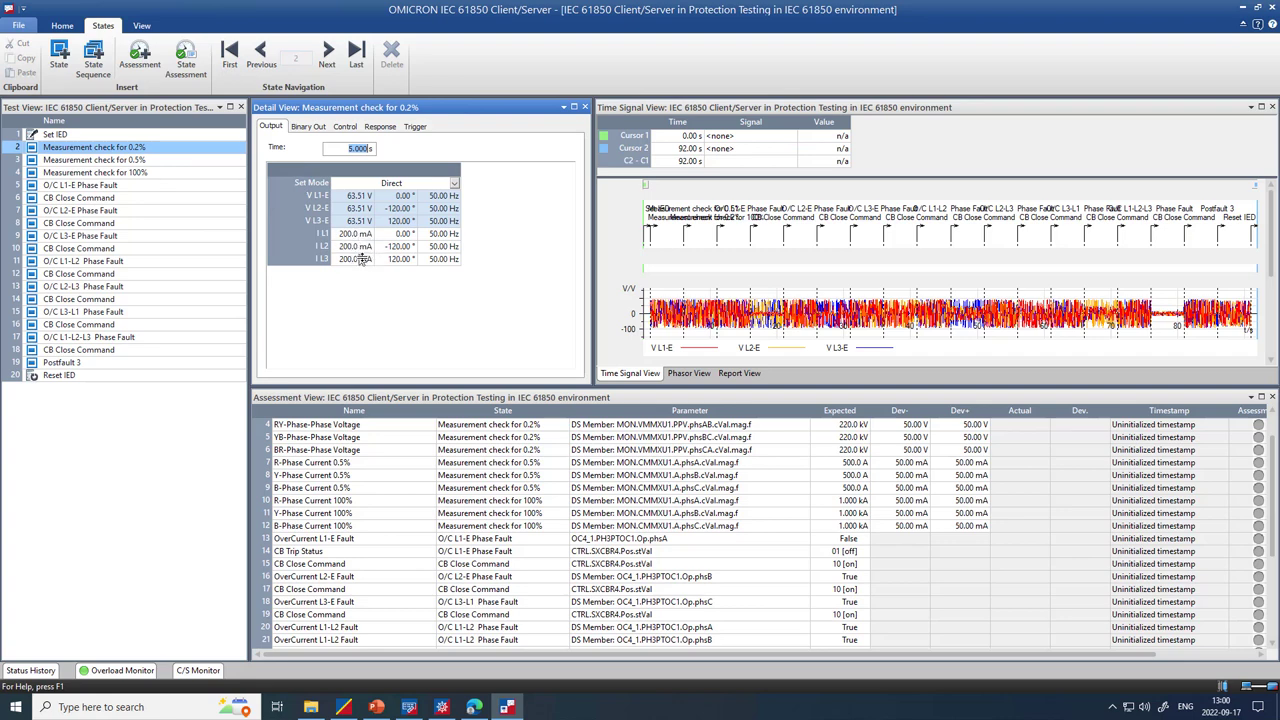
{"action": "scroll", "coordinate": [858, 436], "scroll_direction": "up", "scroll_amount": 1}
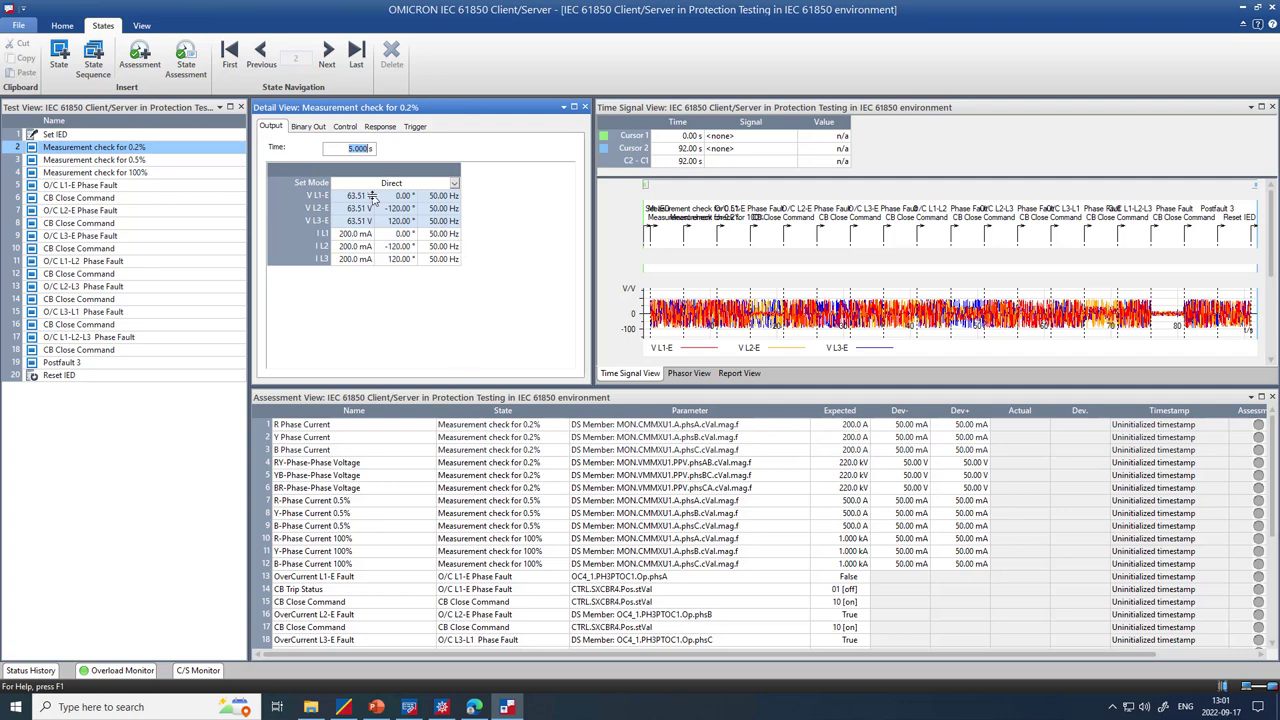
{"action": "left_click", "coordinate": [137, 162]}
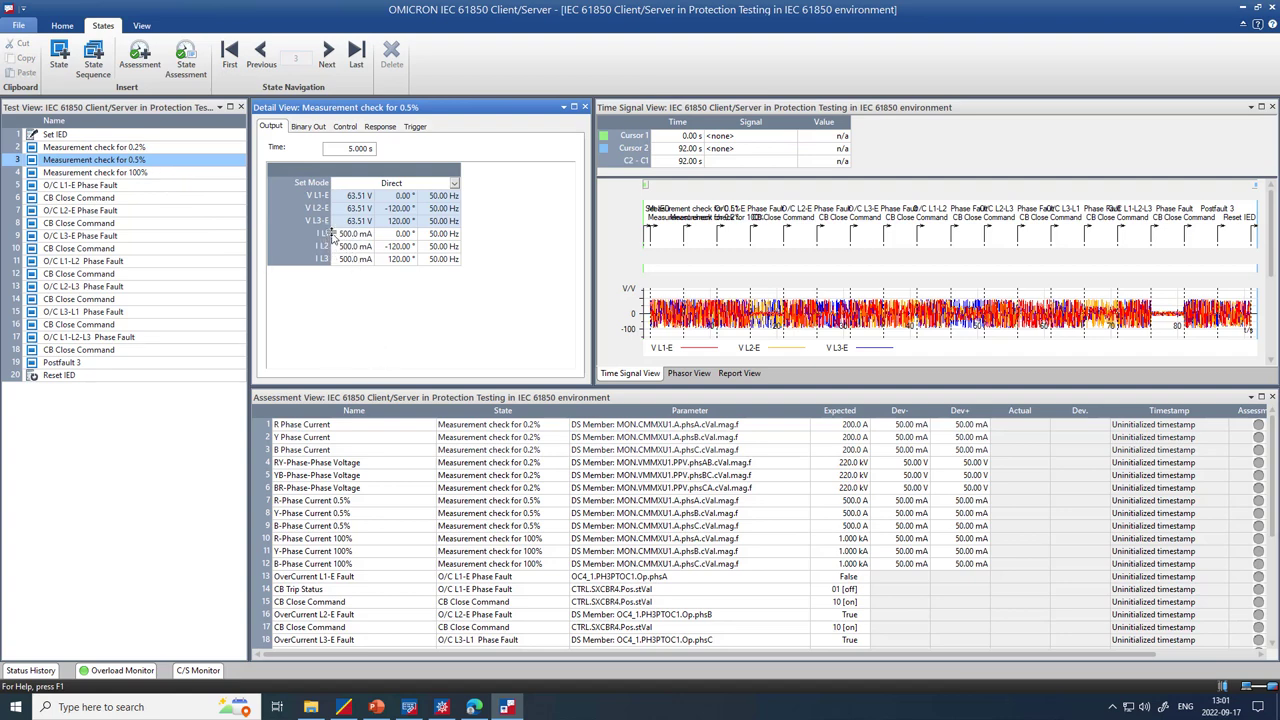
Review the 0.5% measurement check's report response and the mode options offered for LD0.LLN0.Mod in the Set IED state, without changing the mode
{"action": "left_click", "coordinate": [382, 127]}
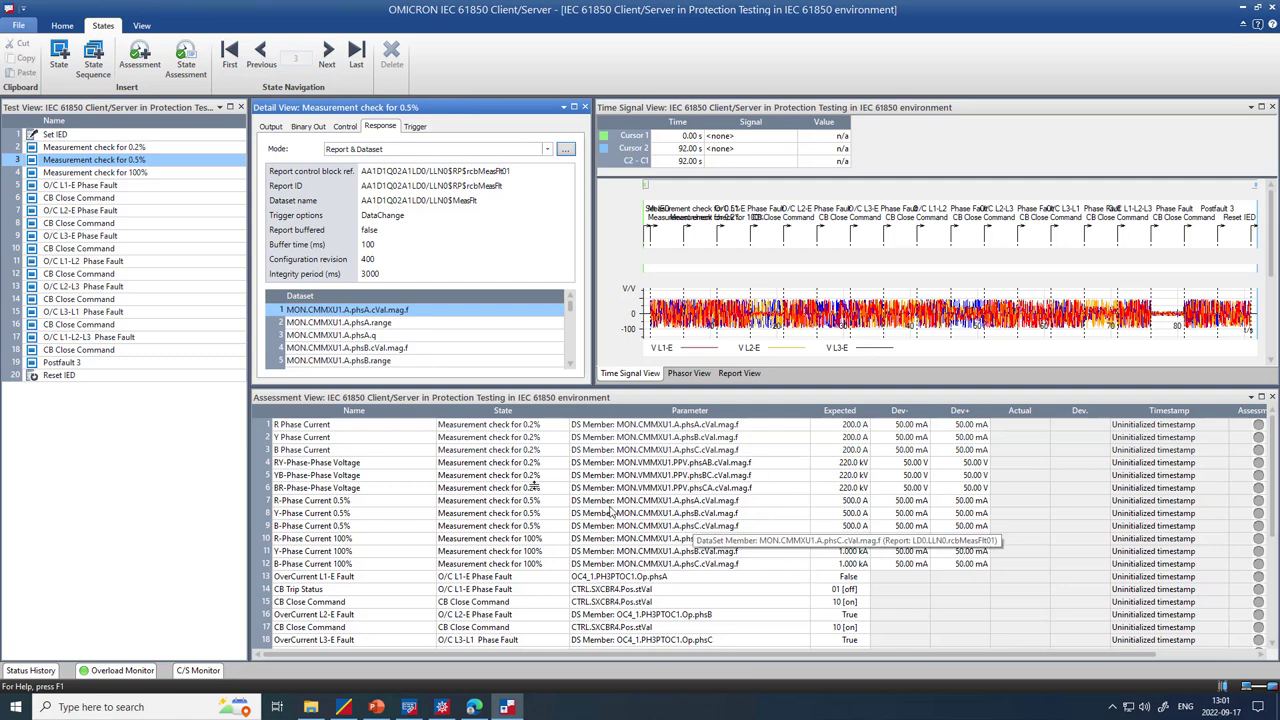
{"action": "left_click", "coordinate": [108, 135]}
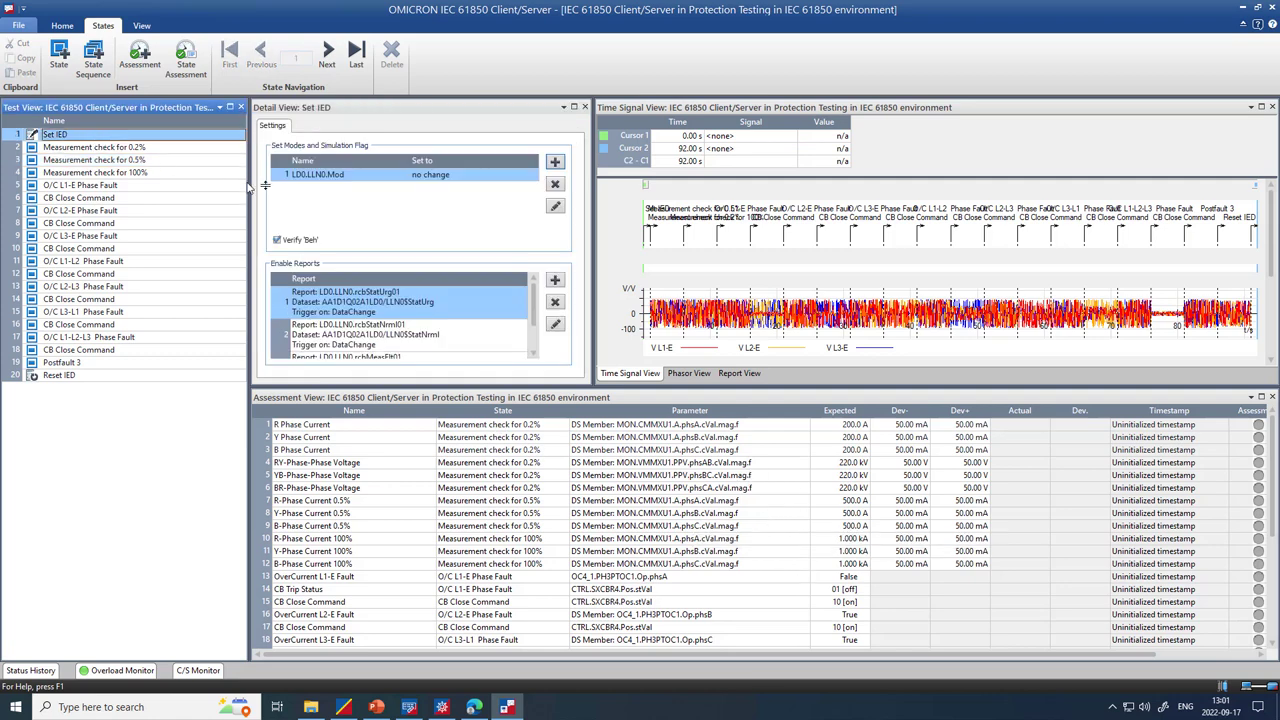
{"action": "left_click", "coordinate": [62, 25]}
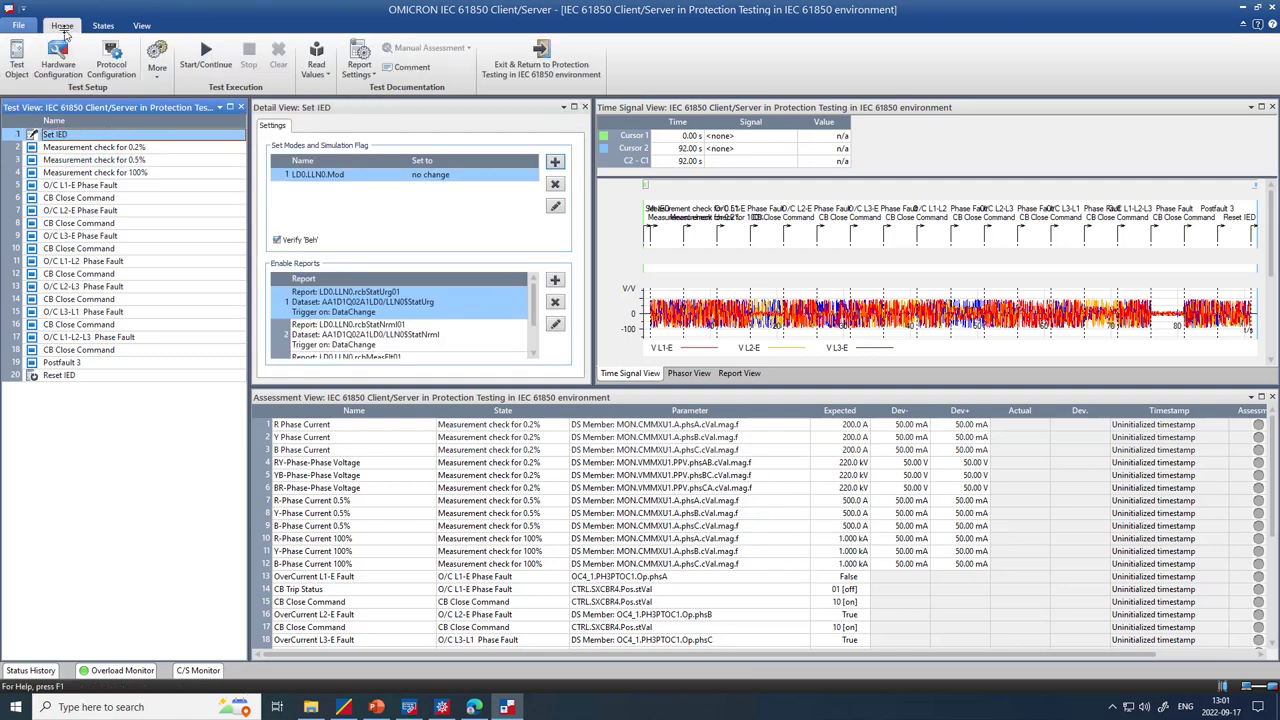
{"action": "left_click", "coordinate": [500, 175]}
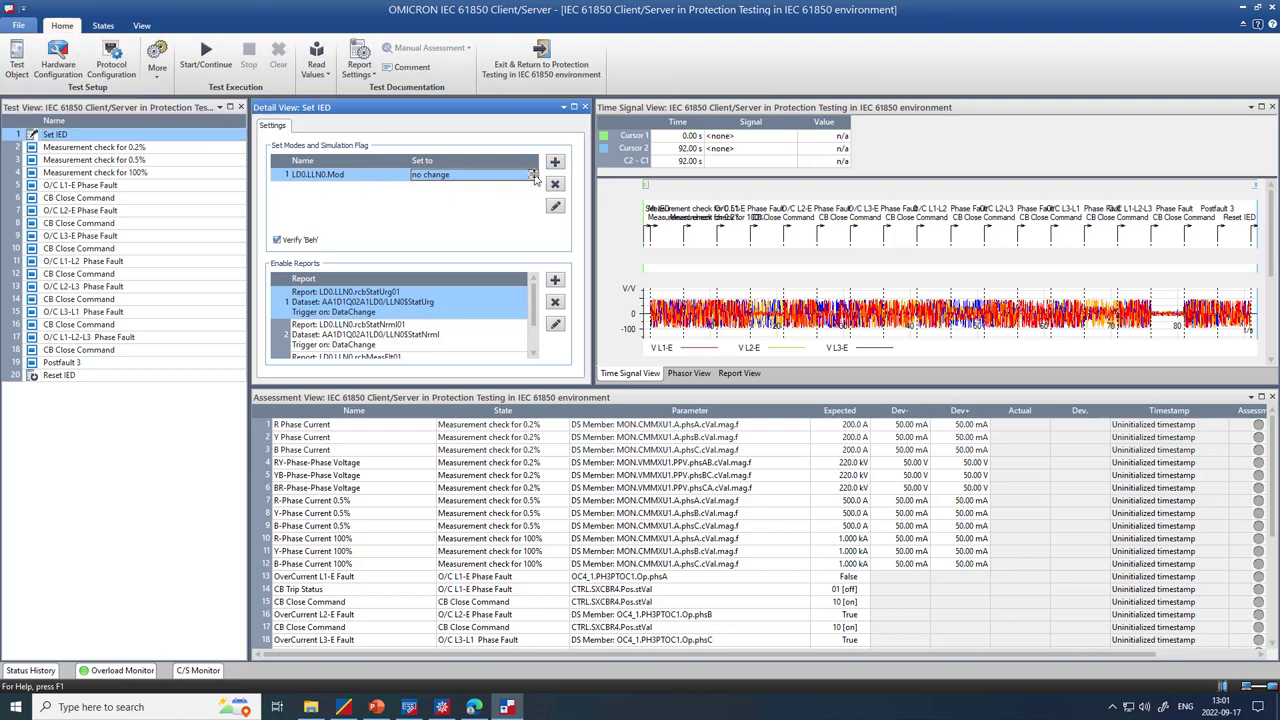
{"action": "left_click", "coordinate": [530, 175]}
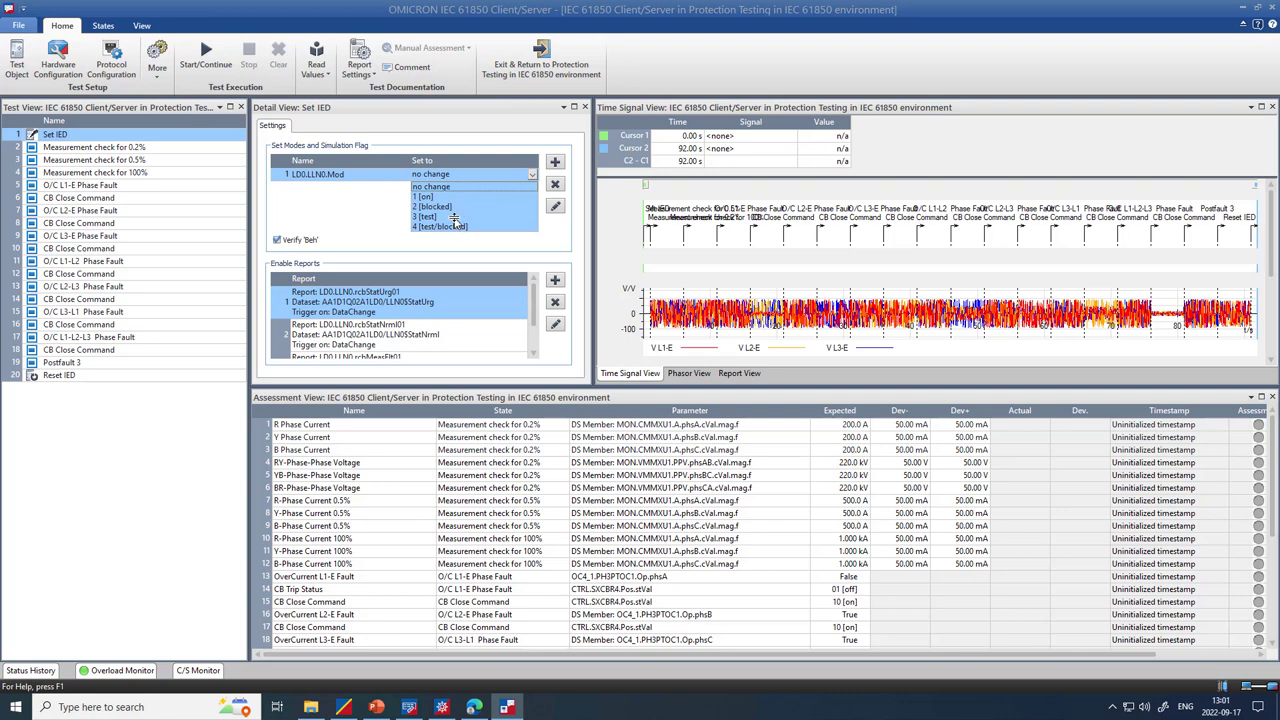
{"action": "left_click", "coordinate": [383, 216]}
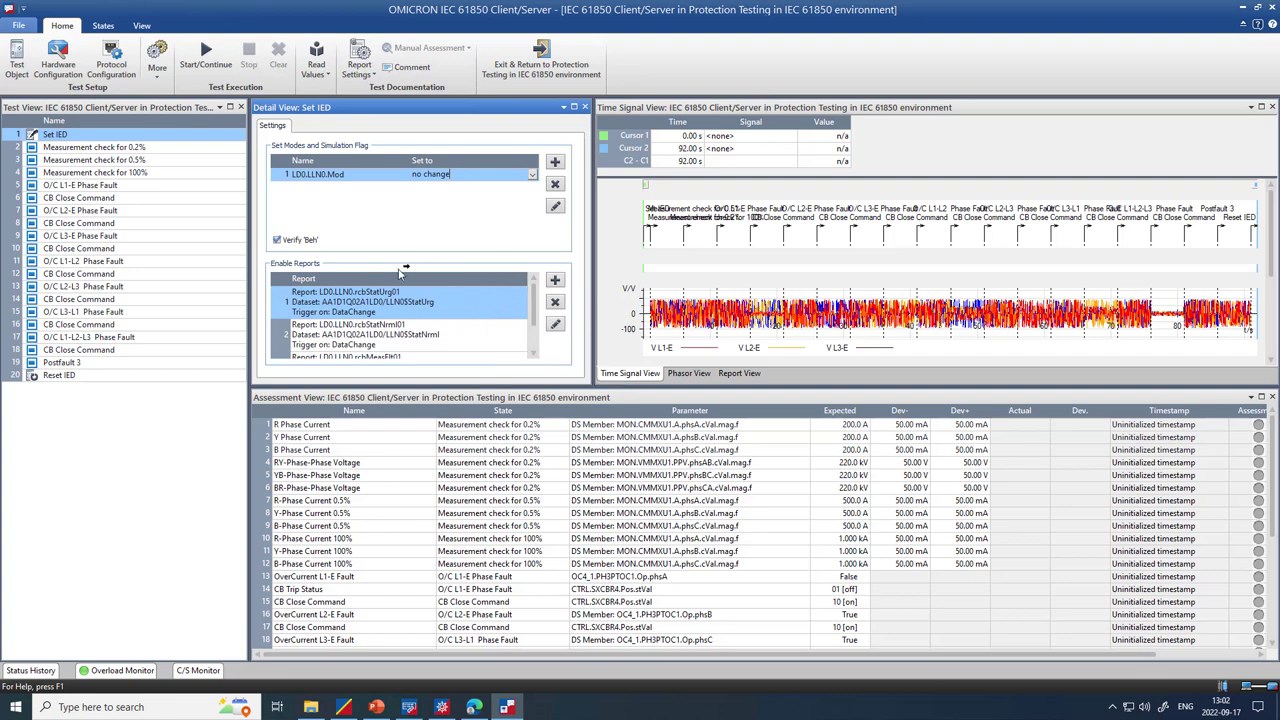
Review the response settings of the 100% measurement check and O/C L1-E states, and the outputs and response of the O/C L1-L2 fault
{"action": "left_click", "coordinate": [127, 174]}
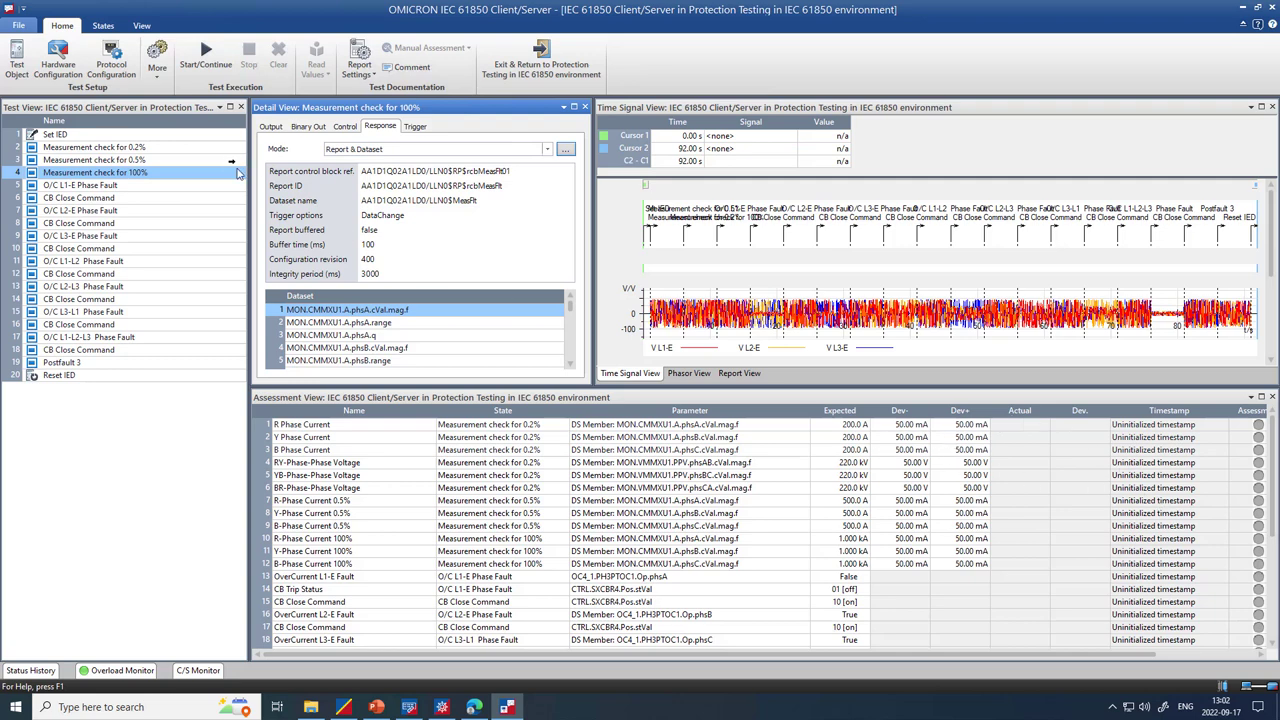
{"action": "left_click", "coordinate": [121, 187]}
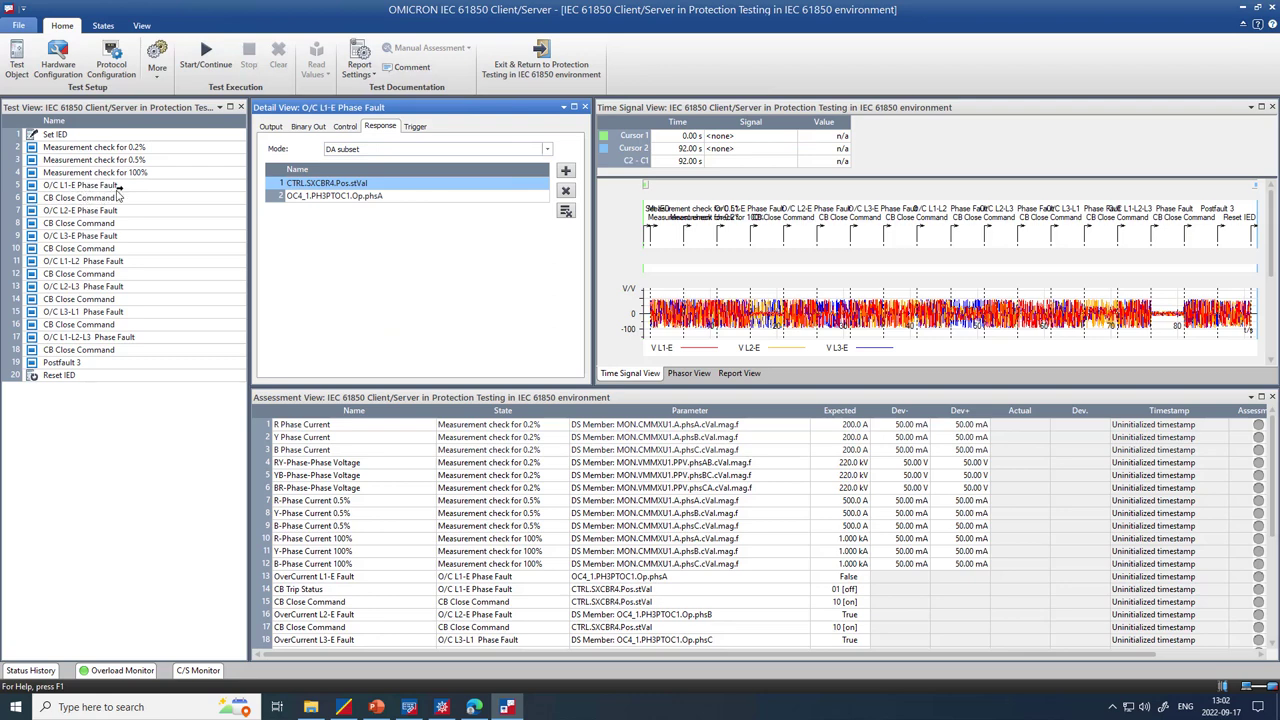
{"action": "left_click", "coordinate": [107, 262]}
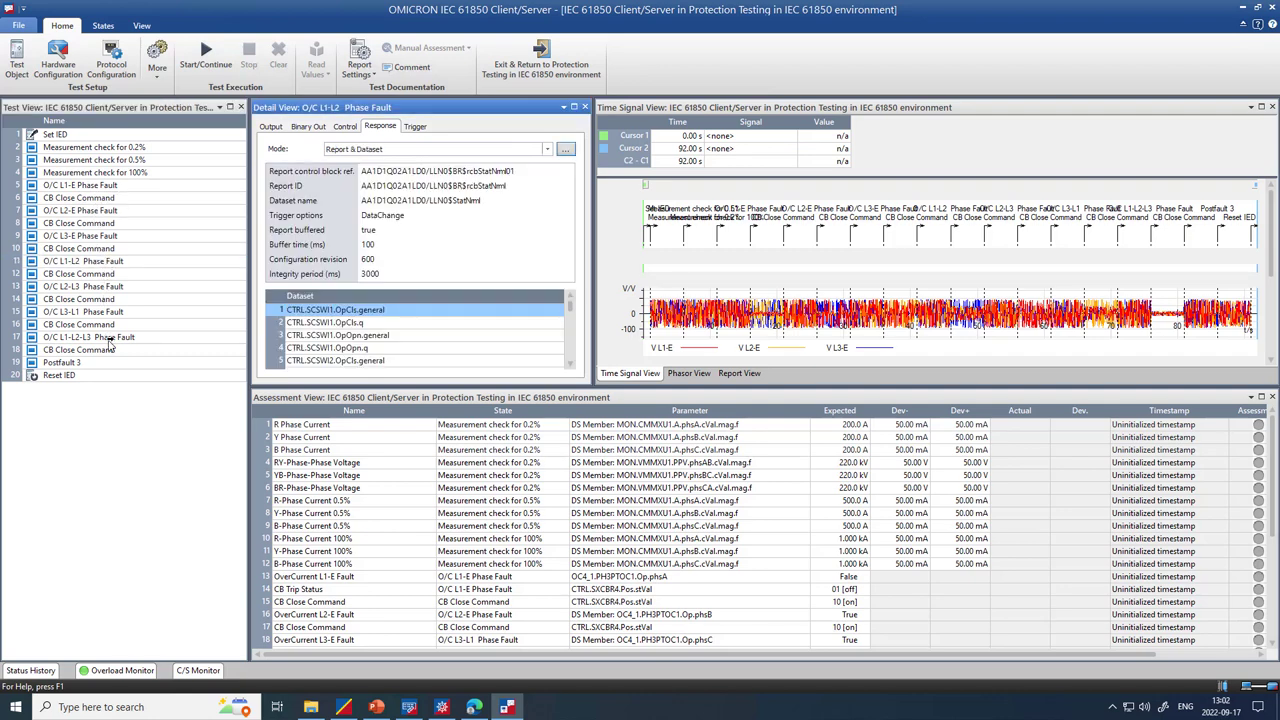
{"action": "left_click", "coordinate": [269, 127]}
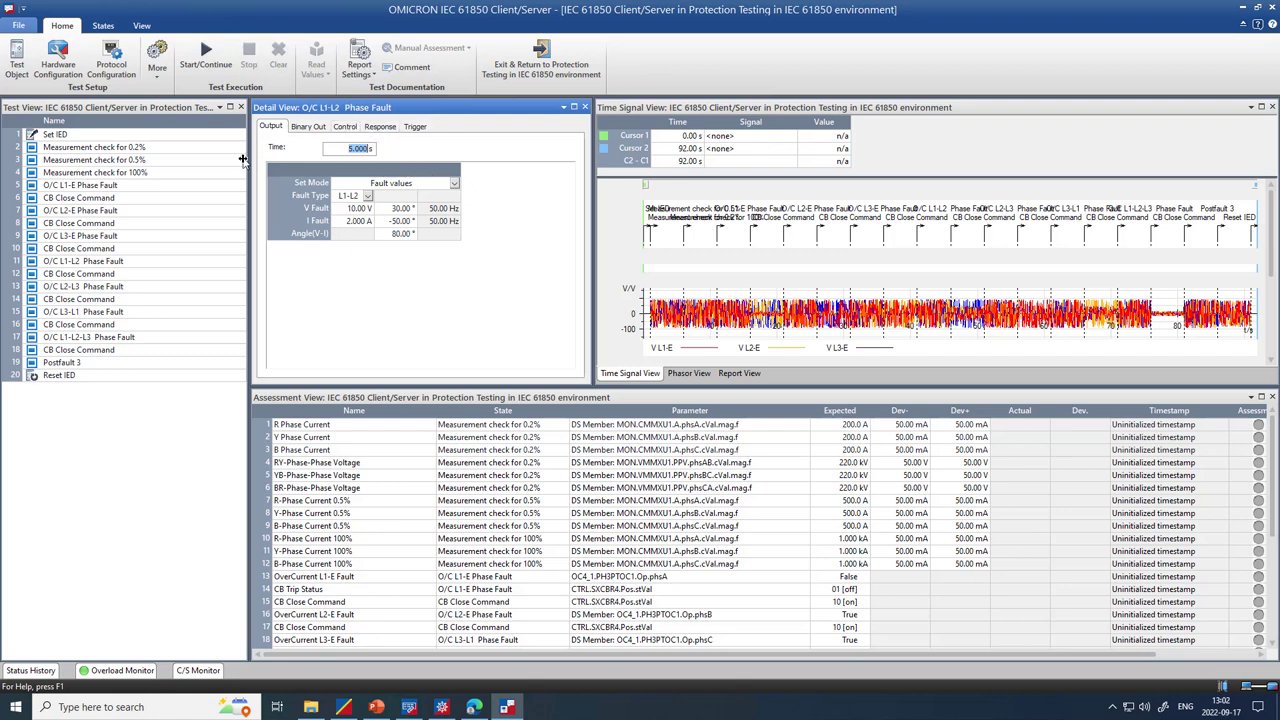
{"action": "left_click", "coordinate": [372, 127]}
Inspect the available response modes of the O/C L1-E Phase Fault state, keeping DA subset, and check its fault output values
{"action": "left_click", "coordinate": [147, 185]}
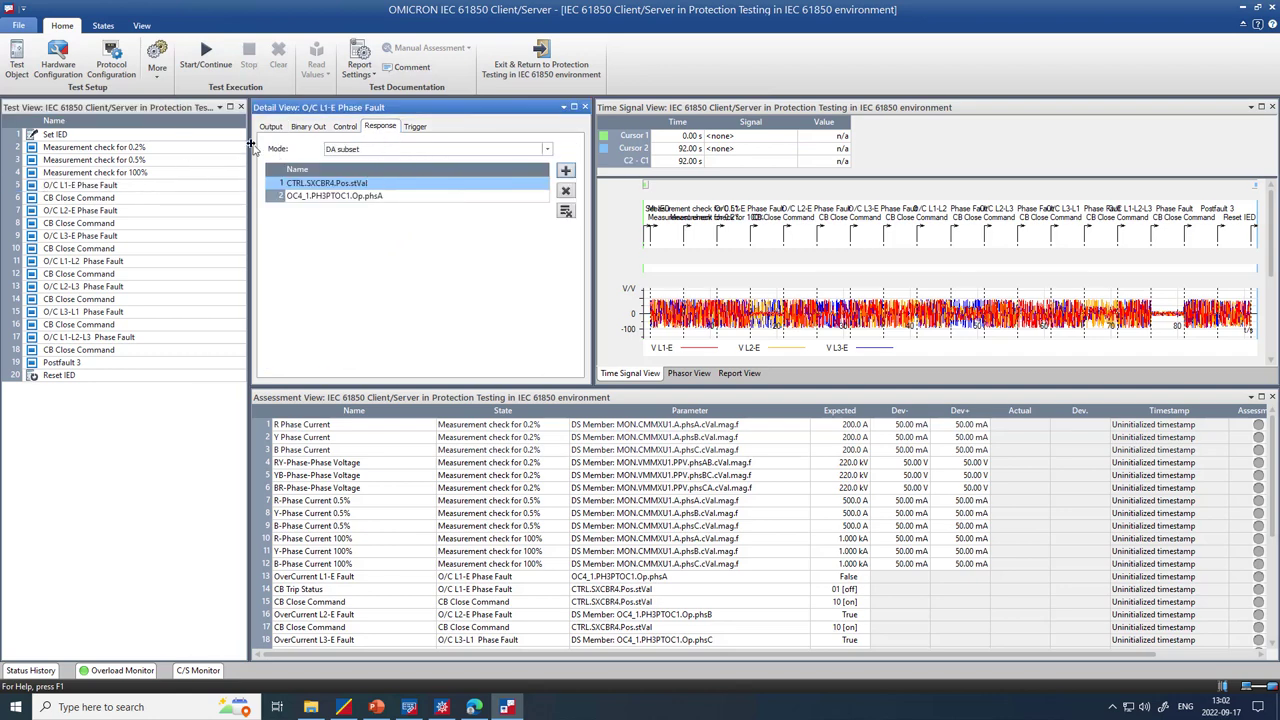
{"action": "left_click", "coordinate": [548, 148]}
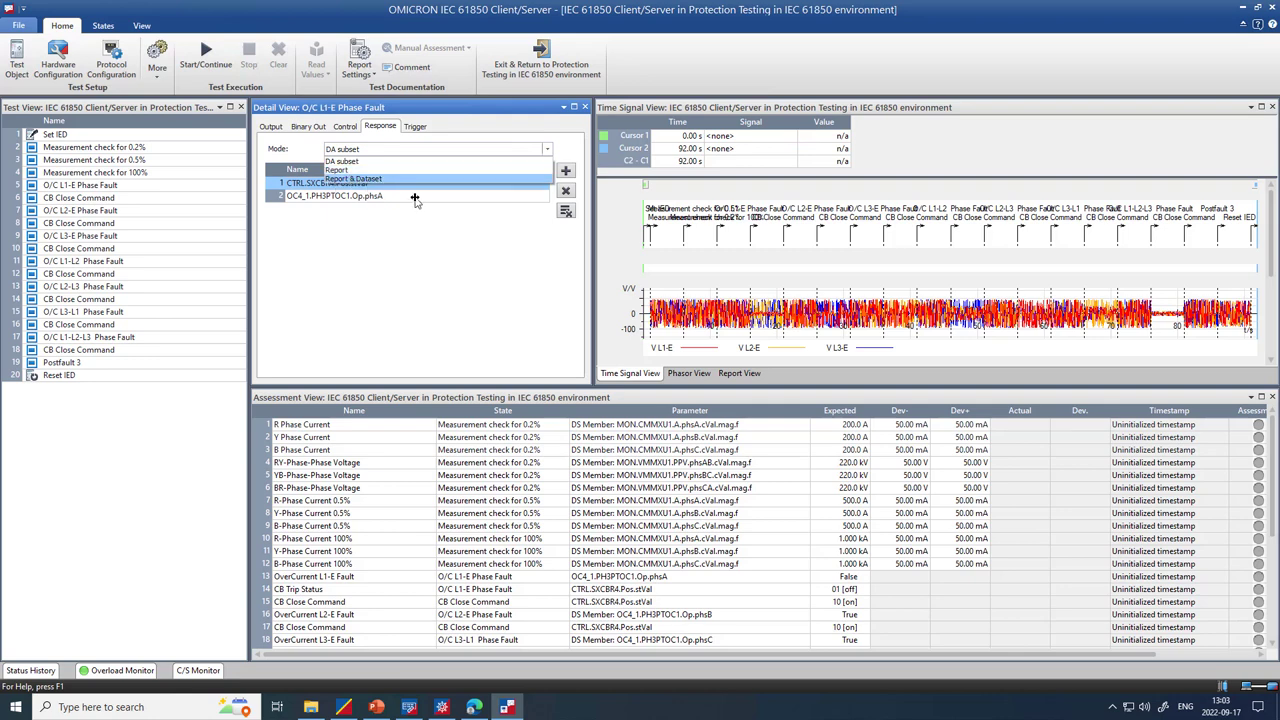
{"action": "left_click", "coordinate": [426, 241]}
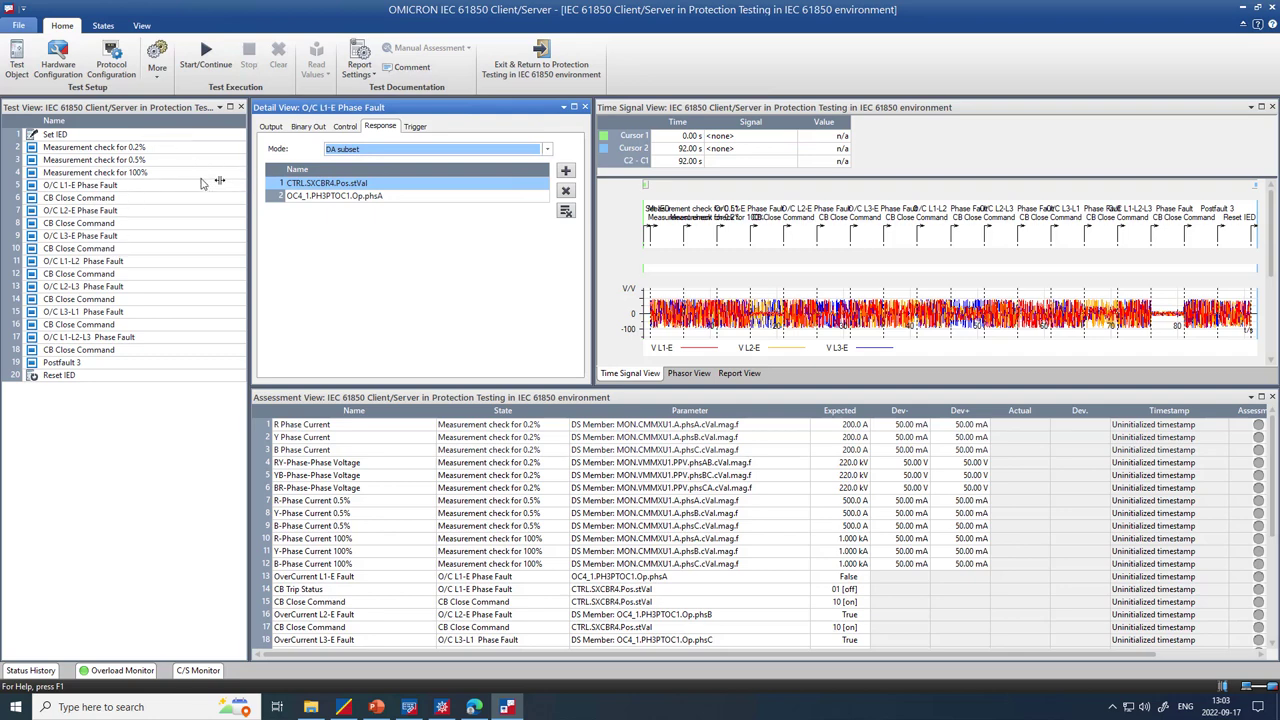
{"action": "left_click", "coordinate": [120, 186]}
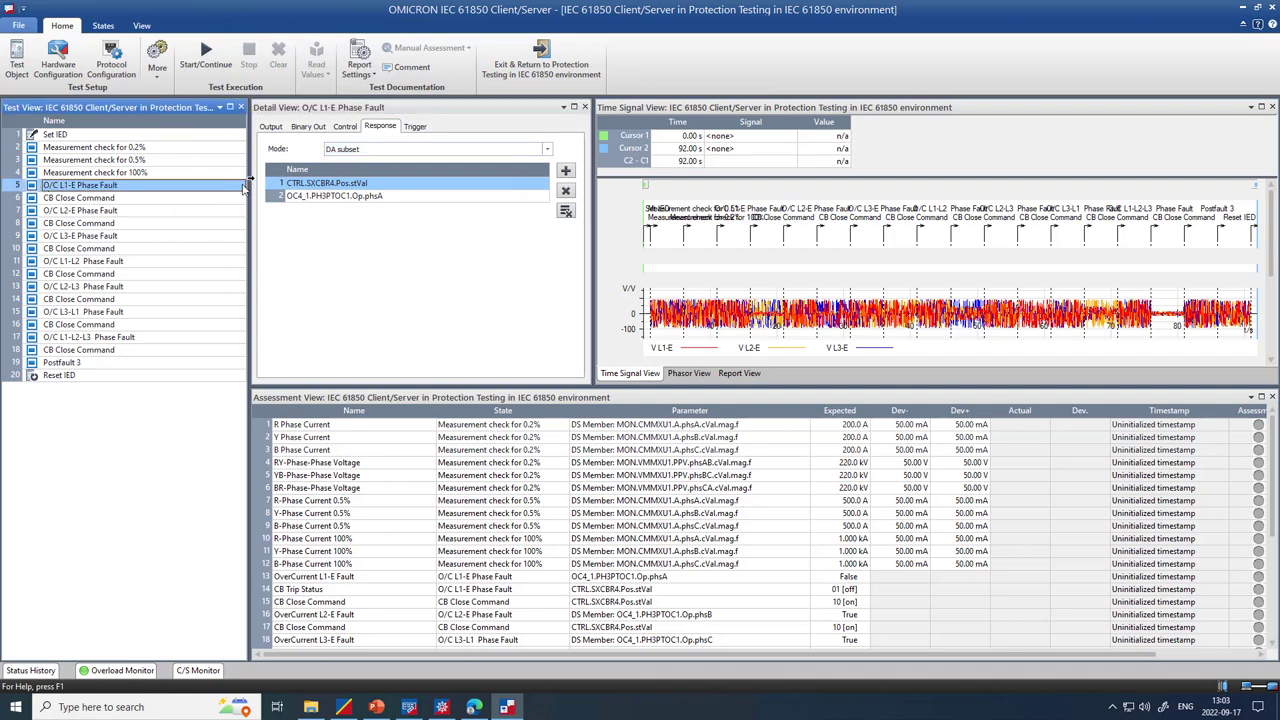
{"action": "left_click", "coordinate": [270, 126]}
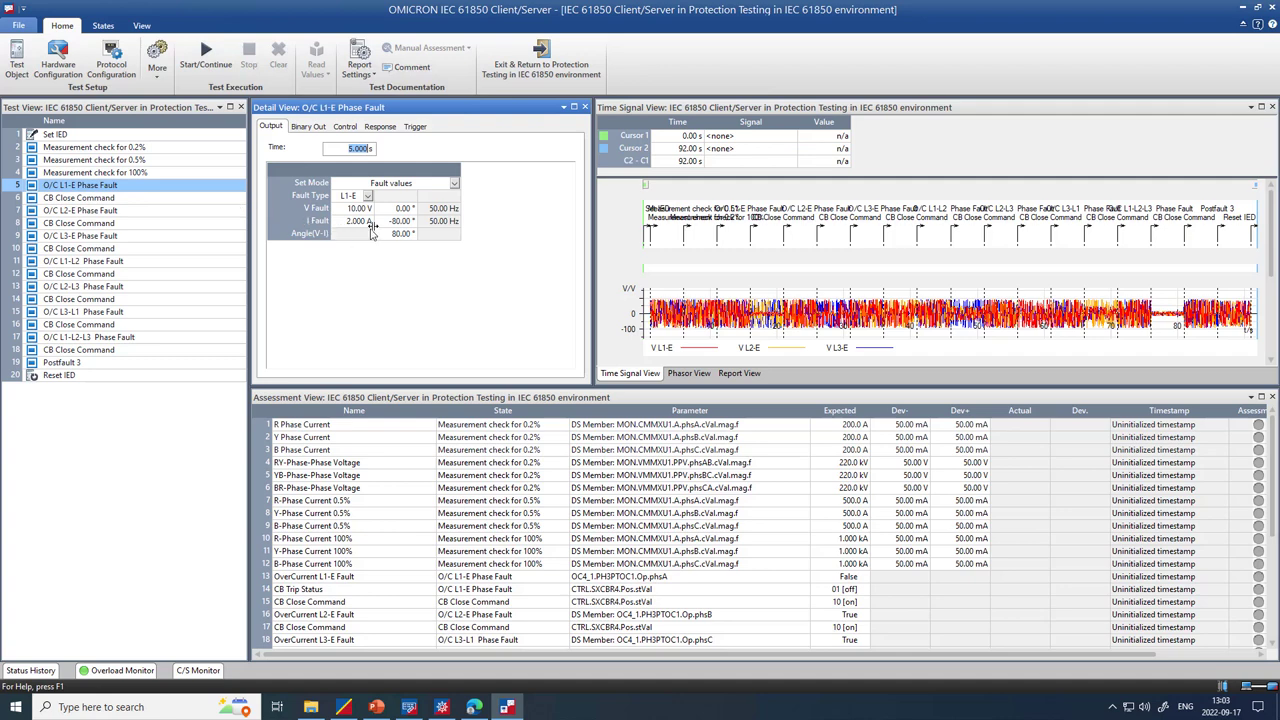
{"action": "left_click", "coordinate": [367, 127]}
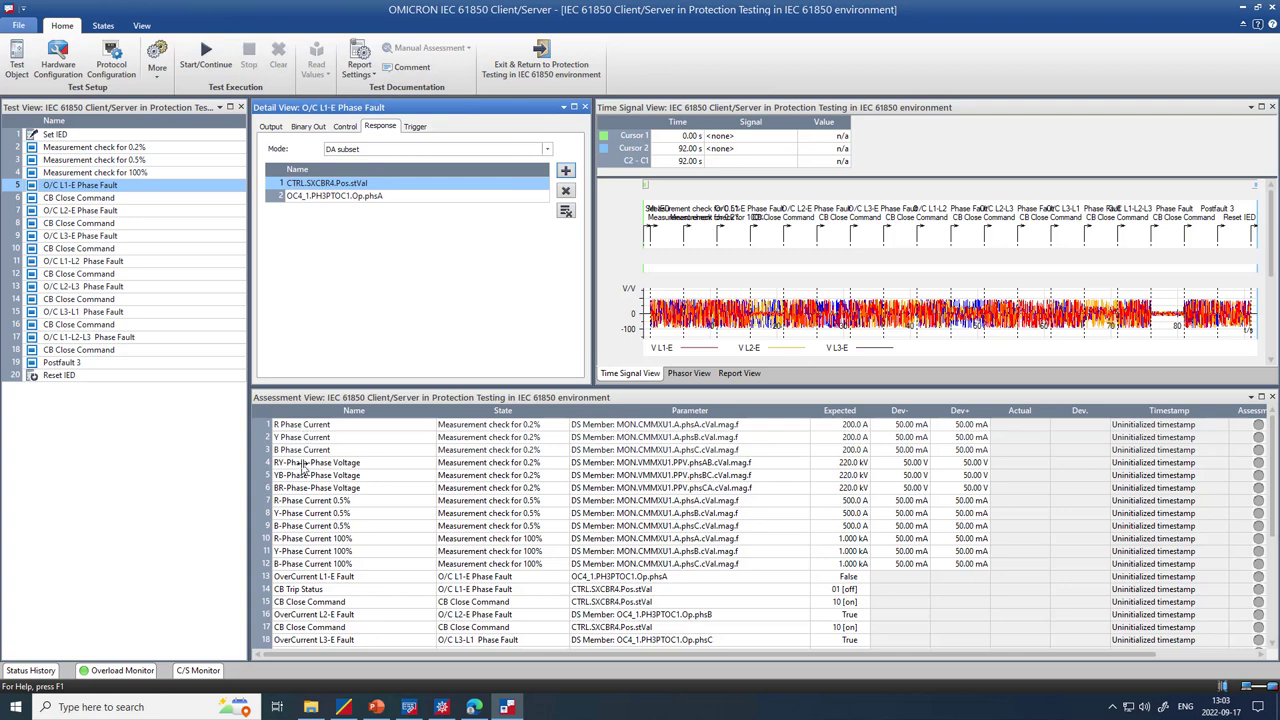
Review the full list of assessment conditions and browse the parameters offered for a new assessment, without adding one
{"action": "scroll", "coordinate": [315, 625], "scroll_direction": "down", "scroll_amount": 6}
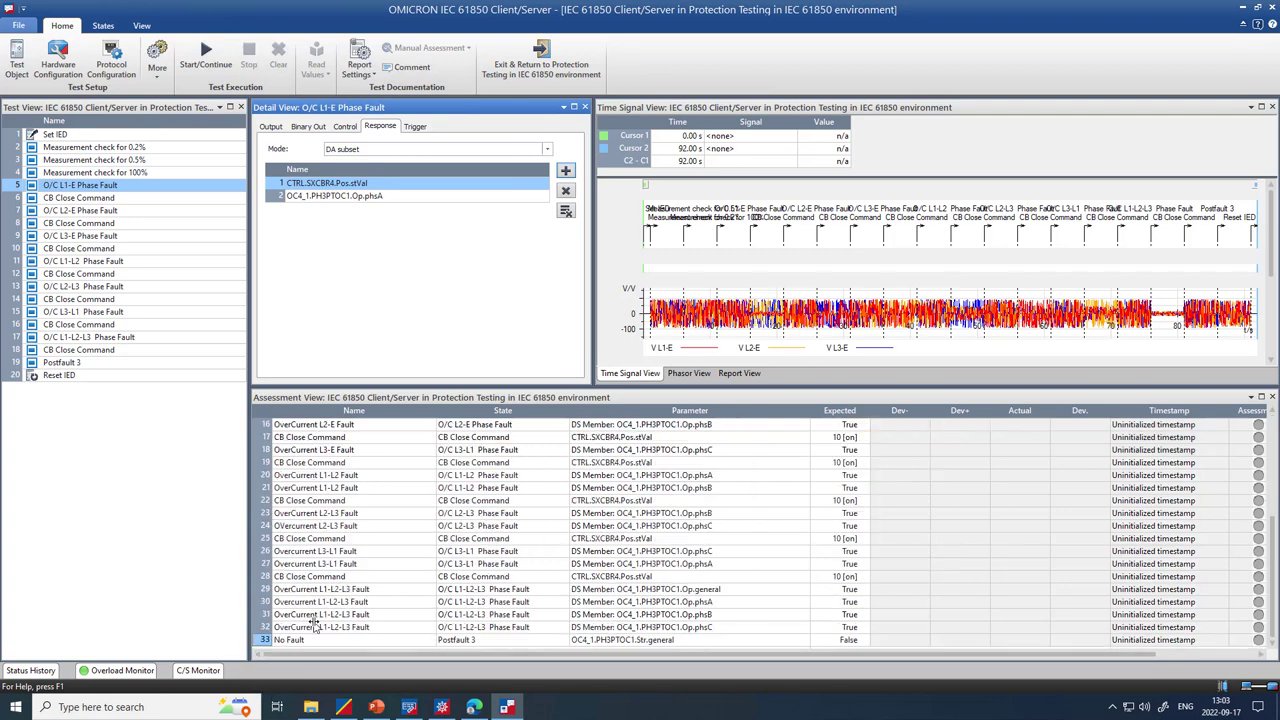
{"action": "right_click", "coordinate": [267, 642]}
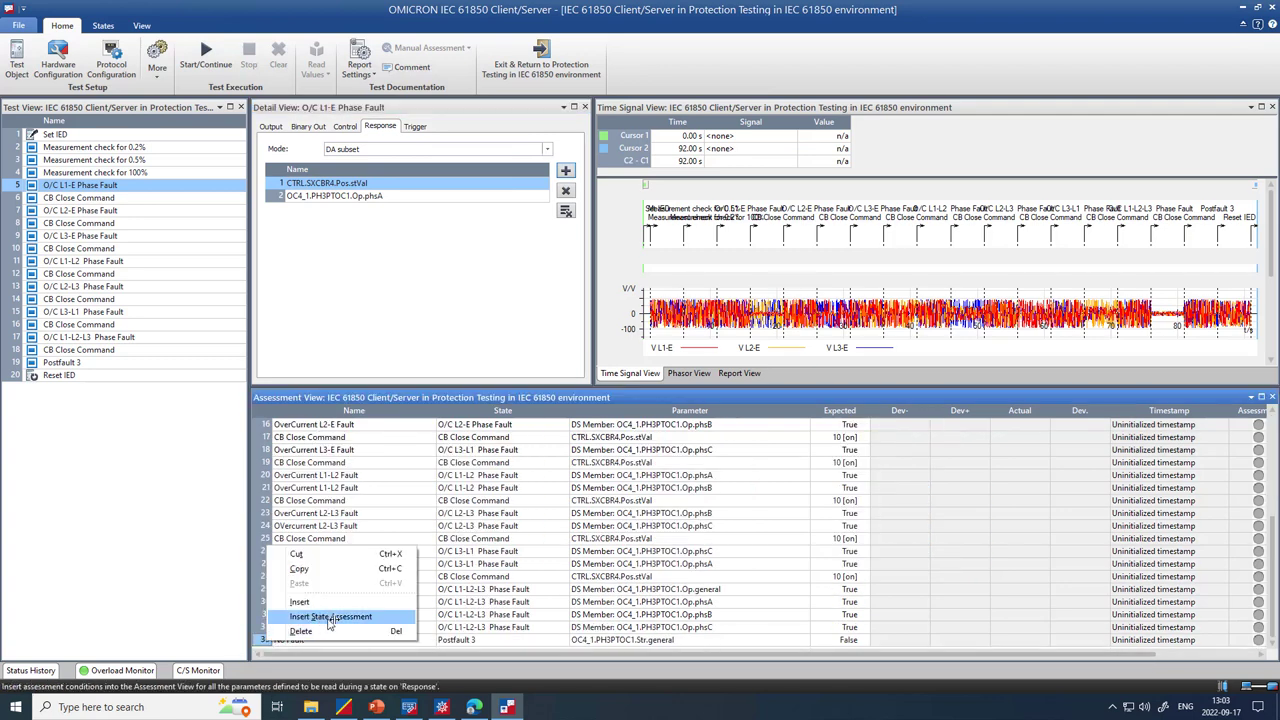
{"action": "left_click", "coordinate": [331, 616]}
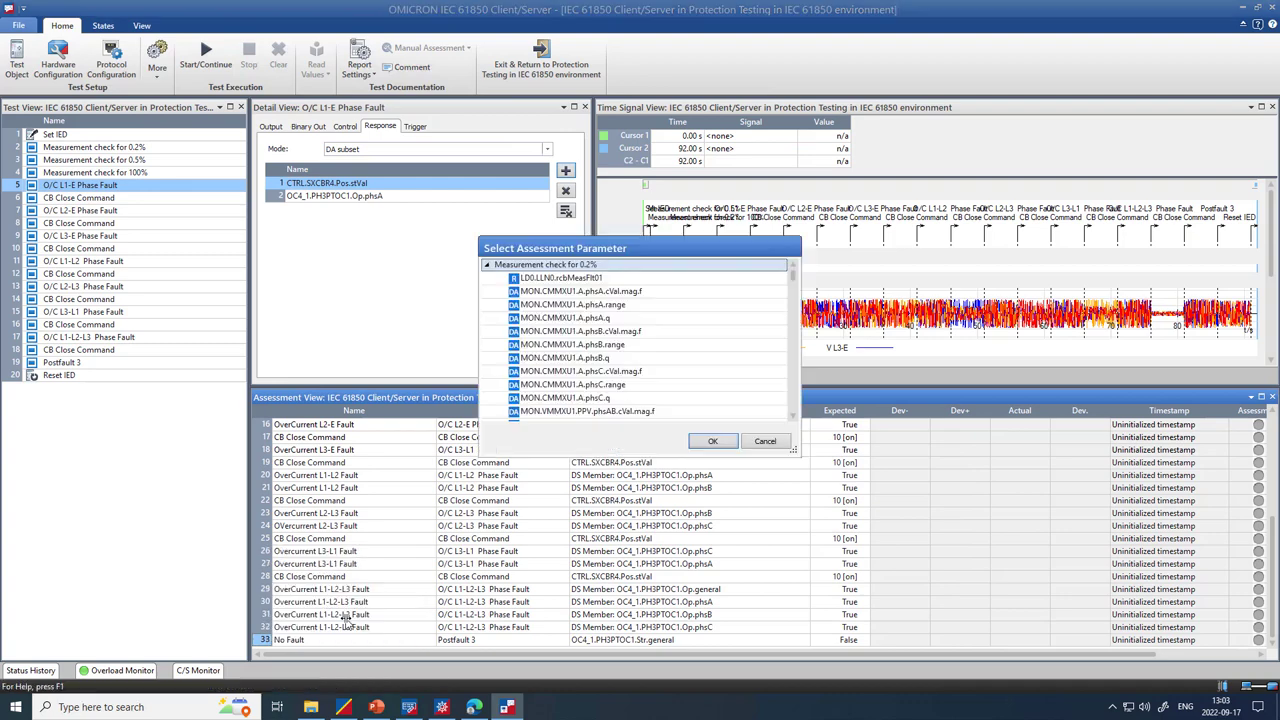
{"action": "left_click", "coordinate": [487, 266]}
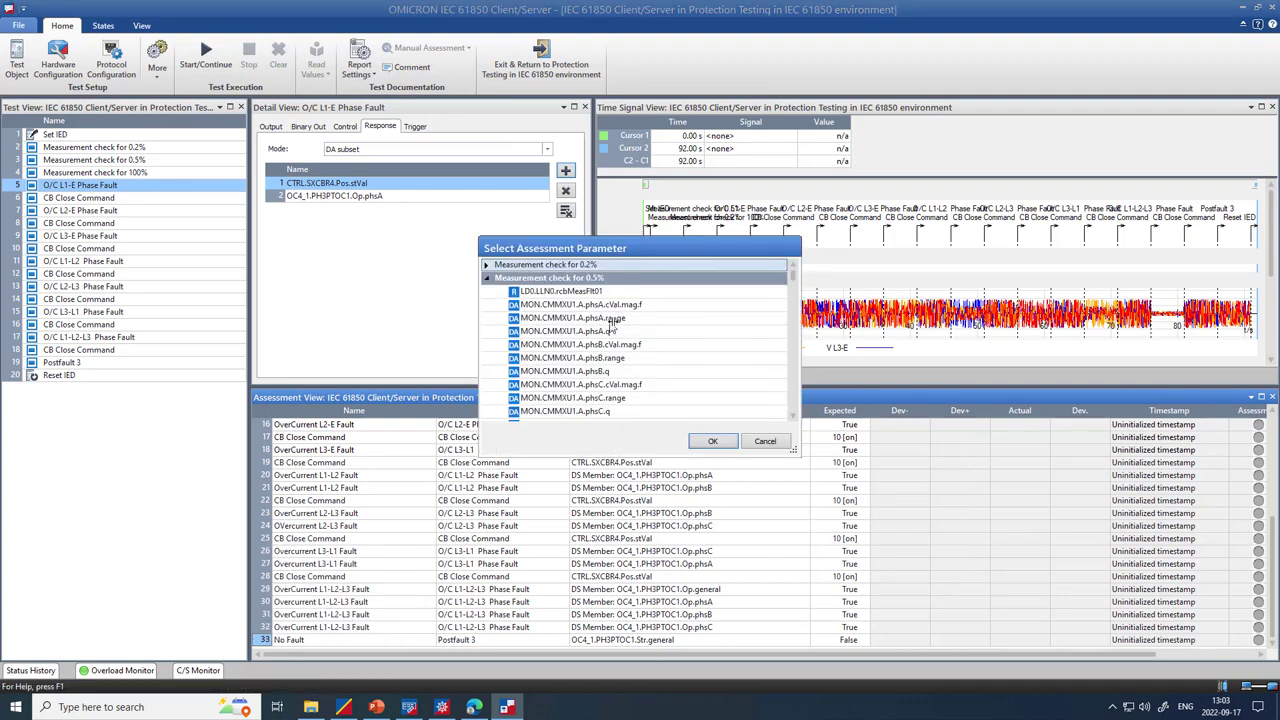
{"action": "left_click", "coordinate": [765, 441]}
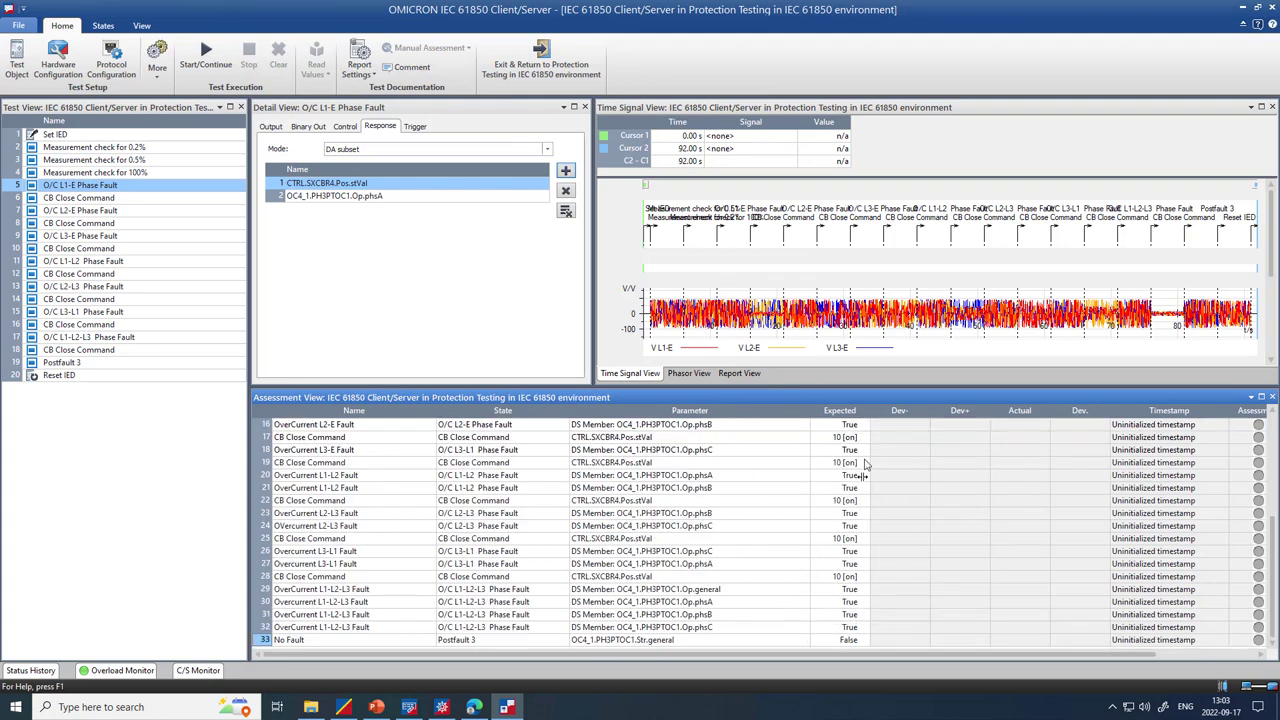
{"action": "scroll", "coordinate": [861, 495], "scroll_direction": "up", "scroll_amount": 5}
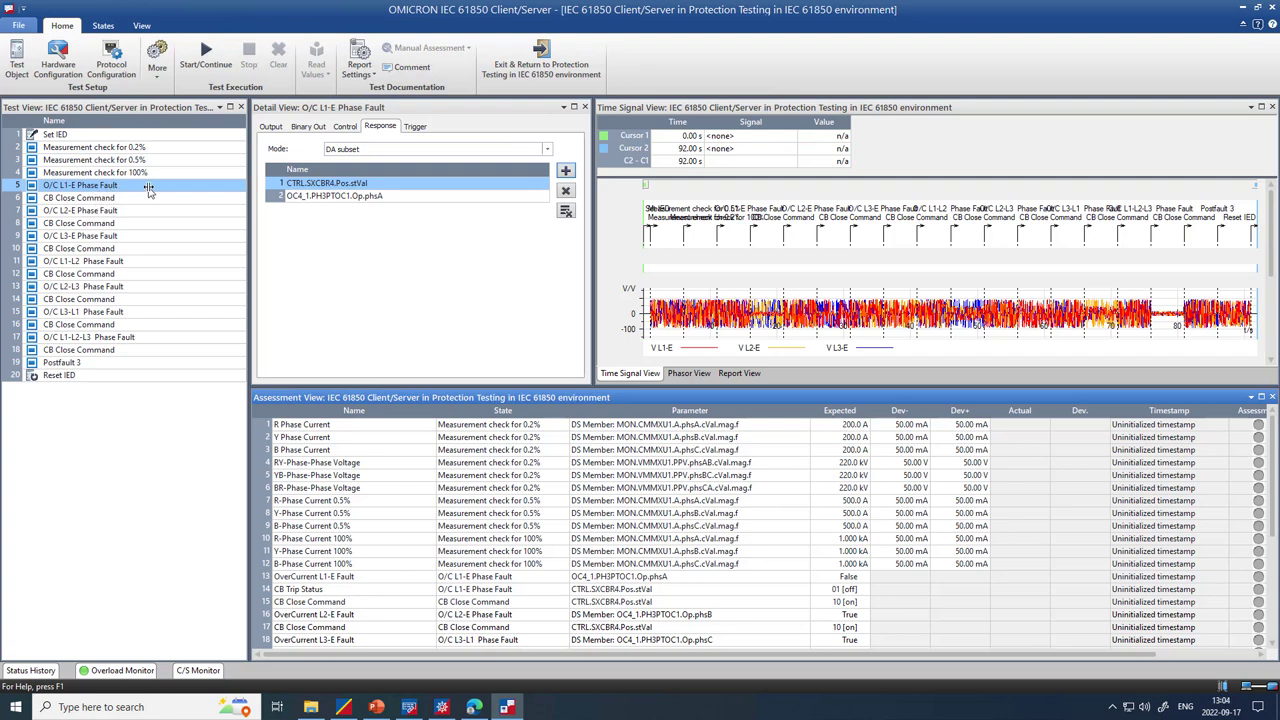
Recheck the O/C L1-E fault's outputs and response, and examine the response and controlled data object of the CB Close Command following it
{"action": "left_click", "coordinate": [275, 128]}
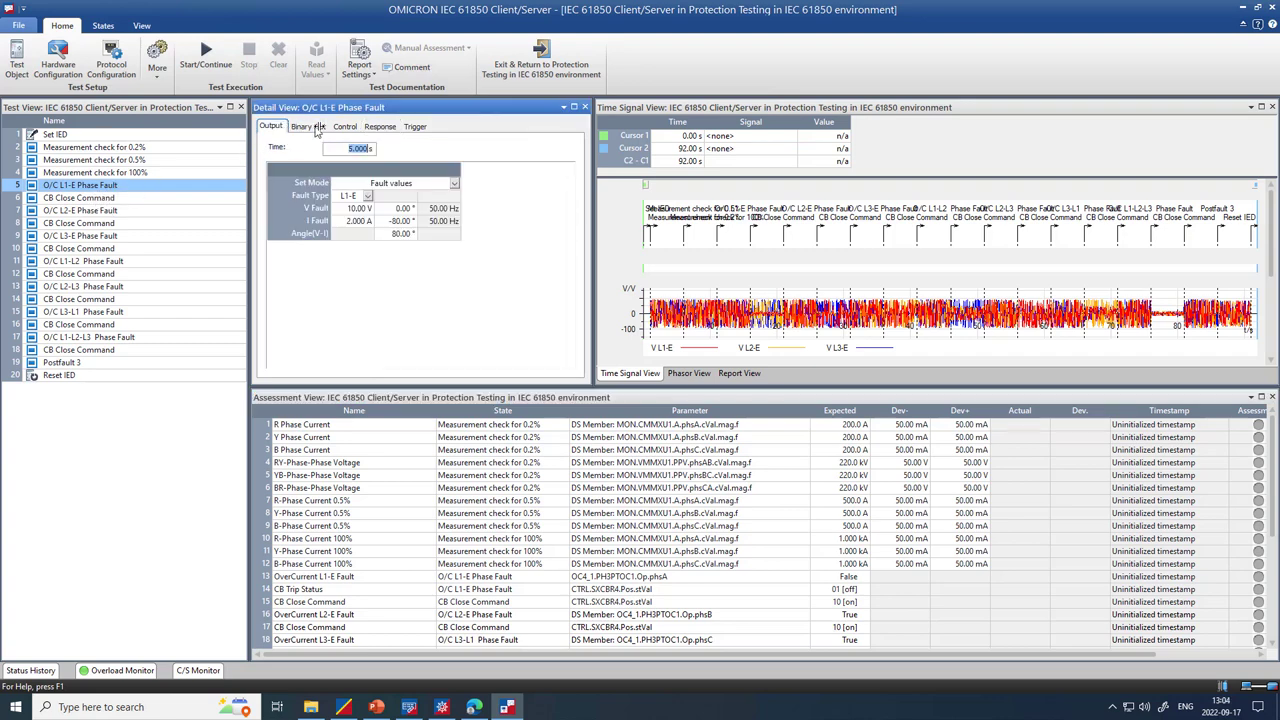
{"action": "left_click", "coordinate": [380, 127]}
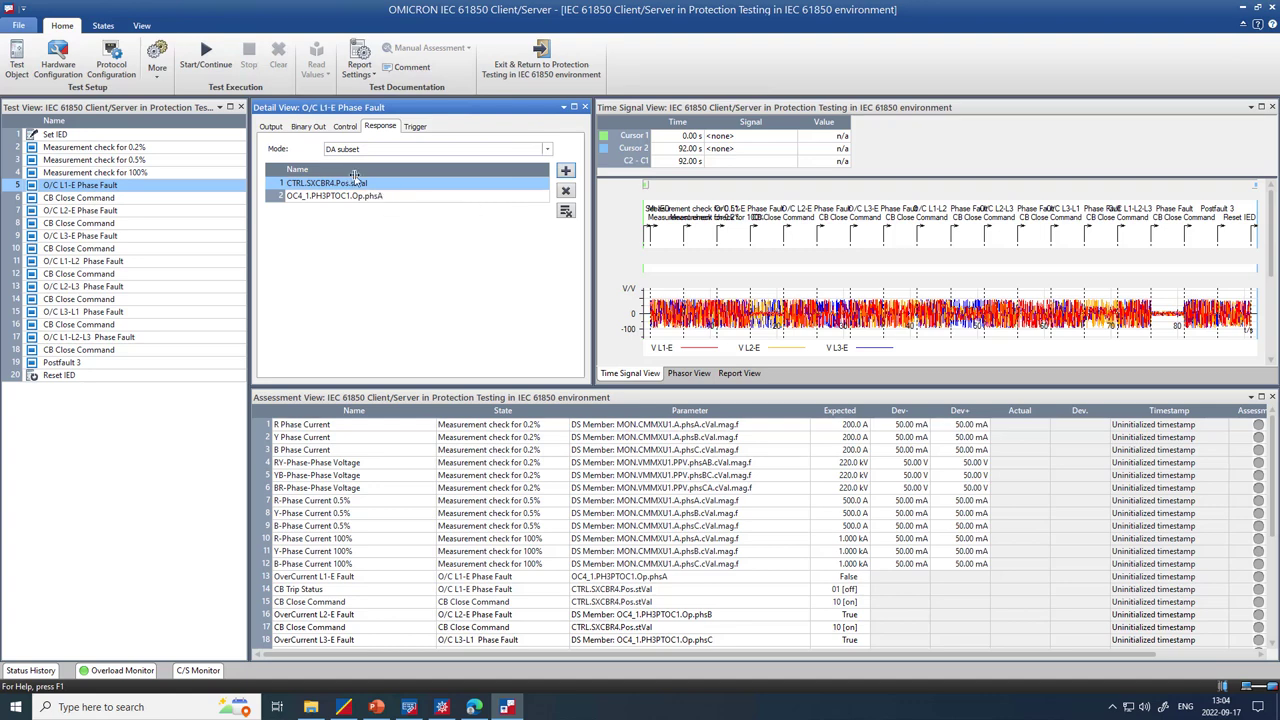
{"action": "left_click", "coordinate": [121, 199]}
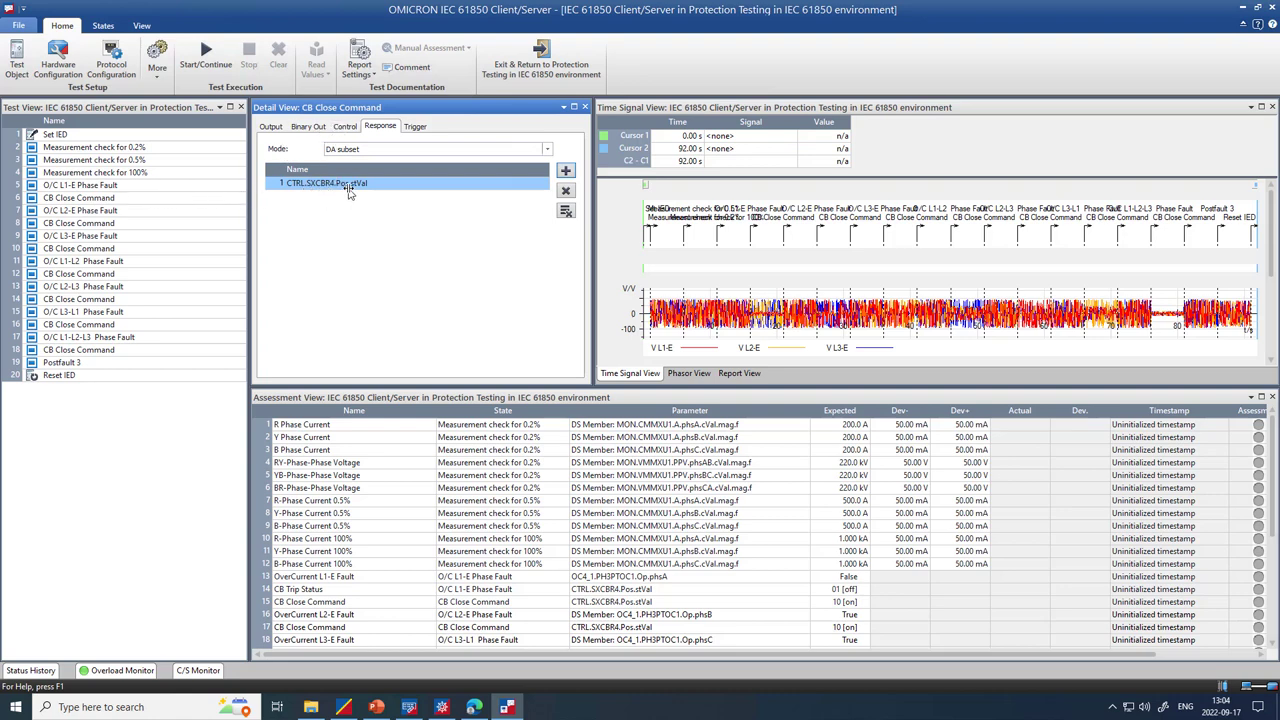
{"action": "left_click", "coordinate": [344, 126]}
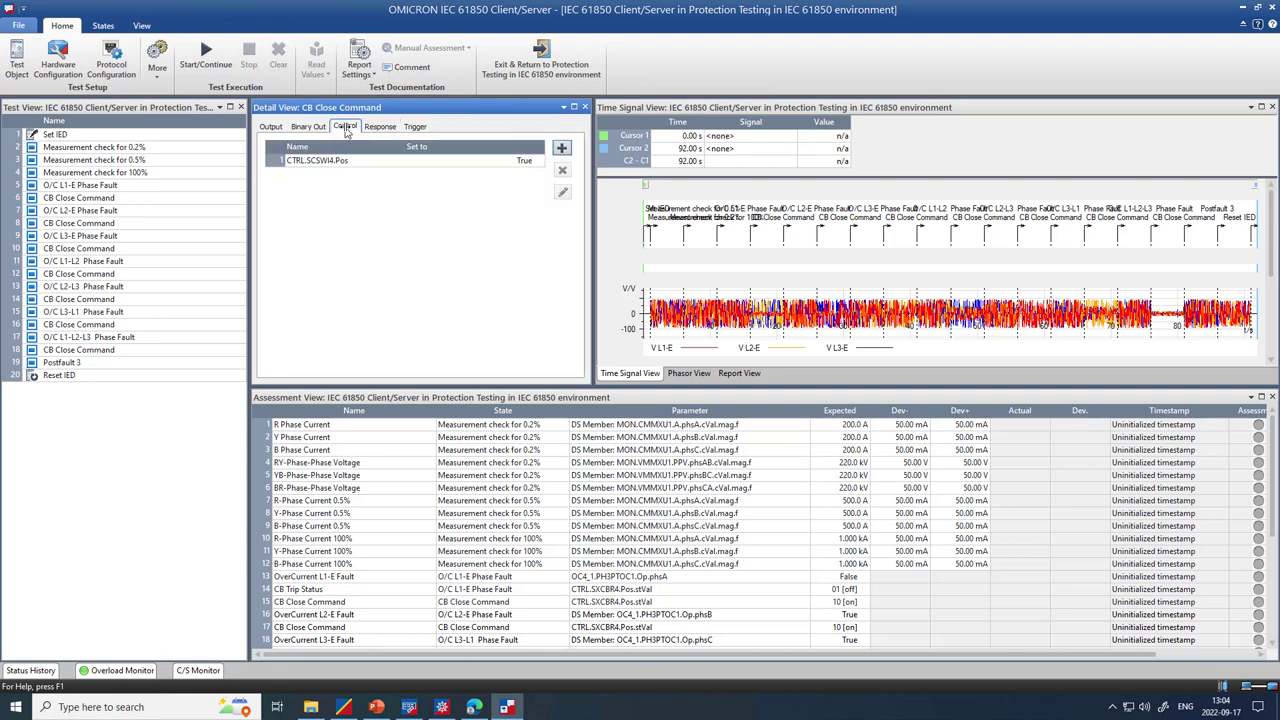
{"action": "left_click", "coordinate": [121, 199]}
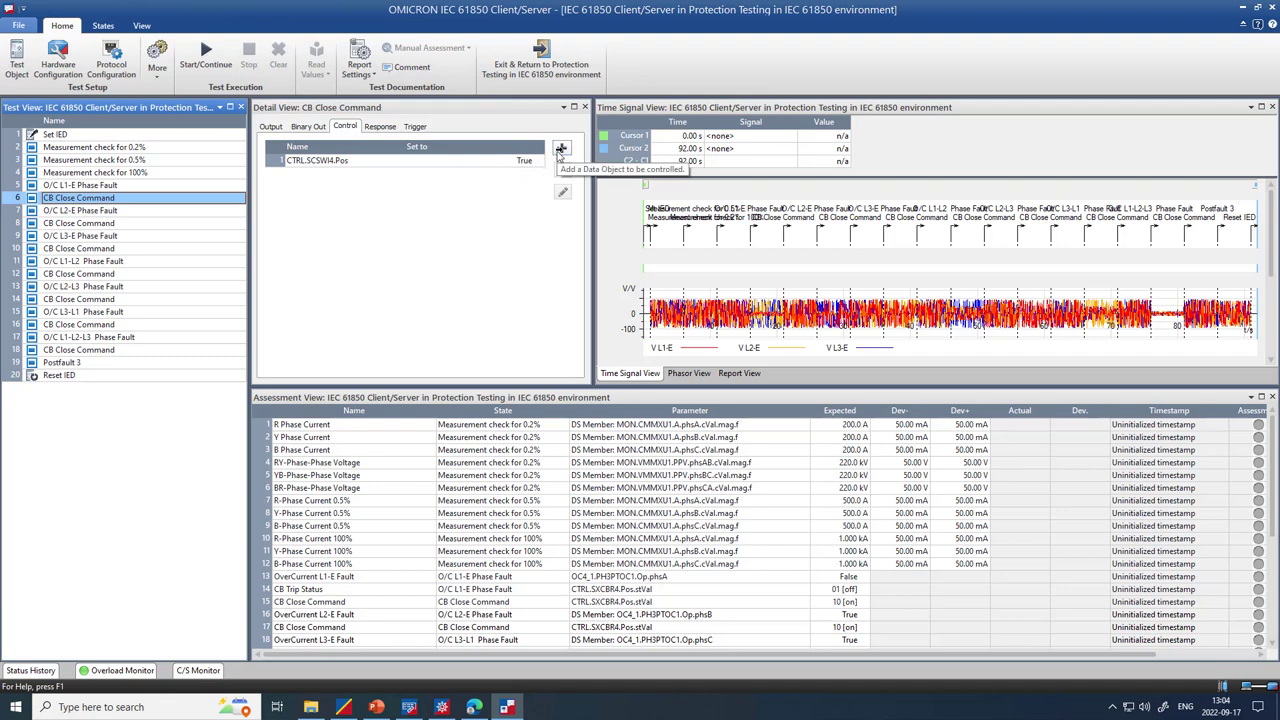
Review the O/C L2-E fault's outputs and report response, and the response and controlled data object of the CB Close Command following it
{"action": "left_click", "coordinate": [93, 212]}
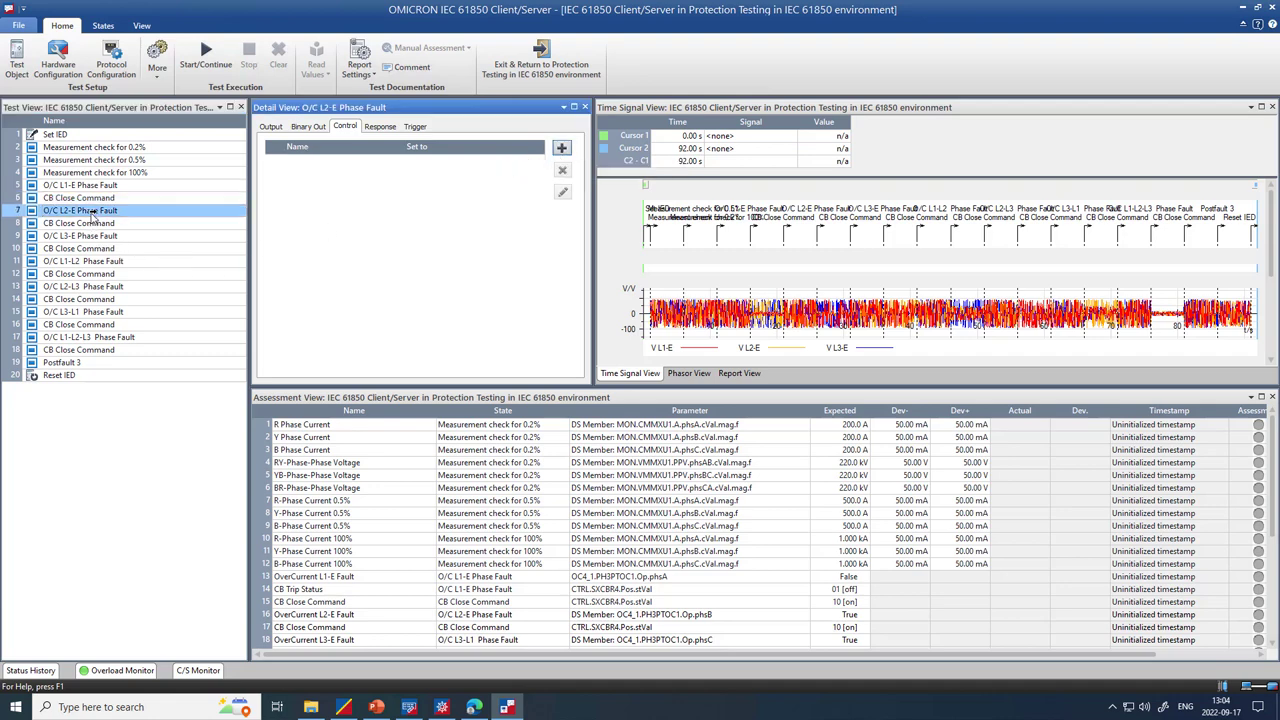
{"action": "left_click", "coordinate": [275, 126]}
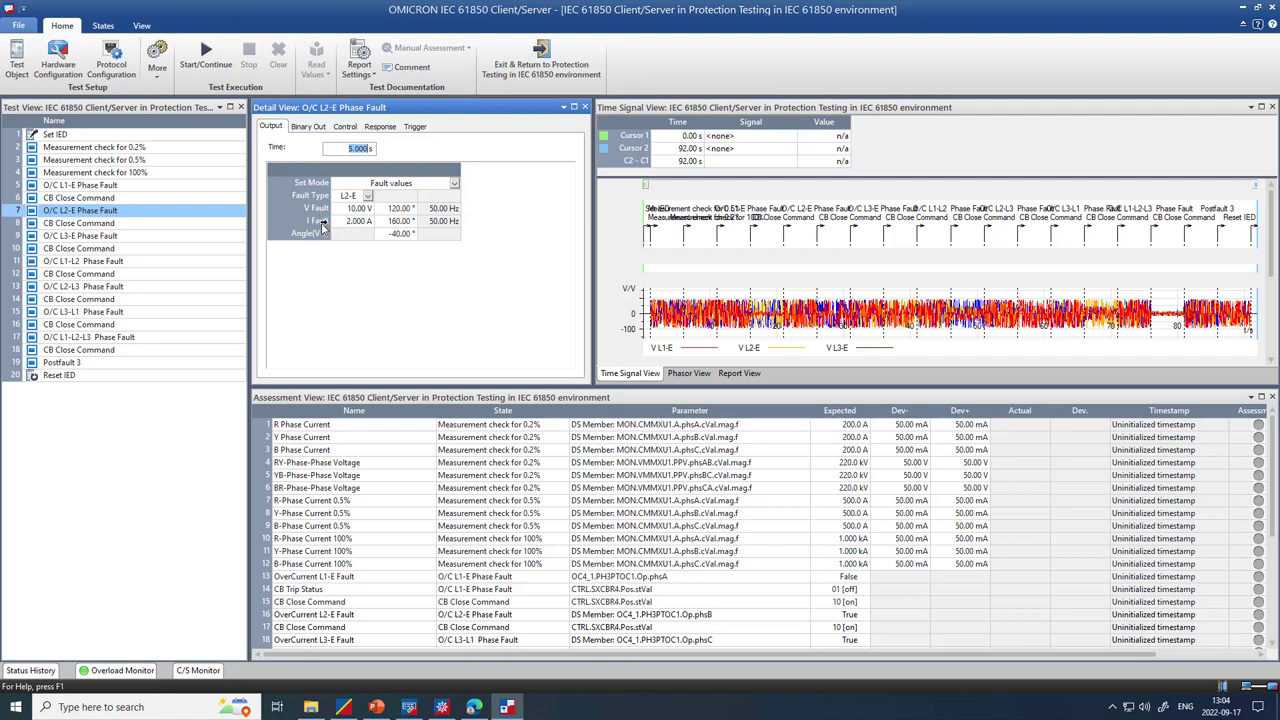
{"action": "left_click", "coordinate": [368, 127]}
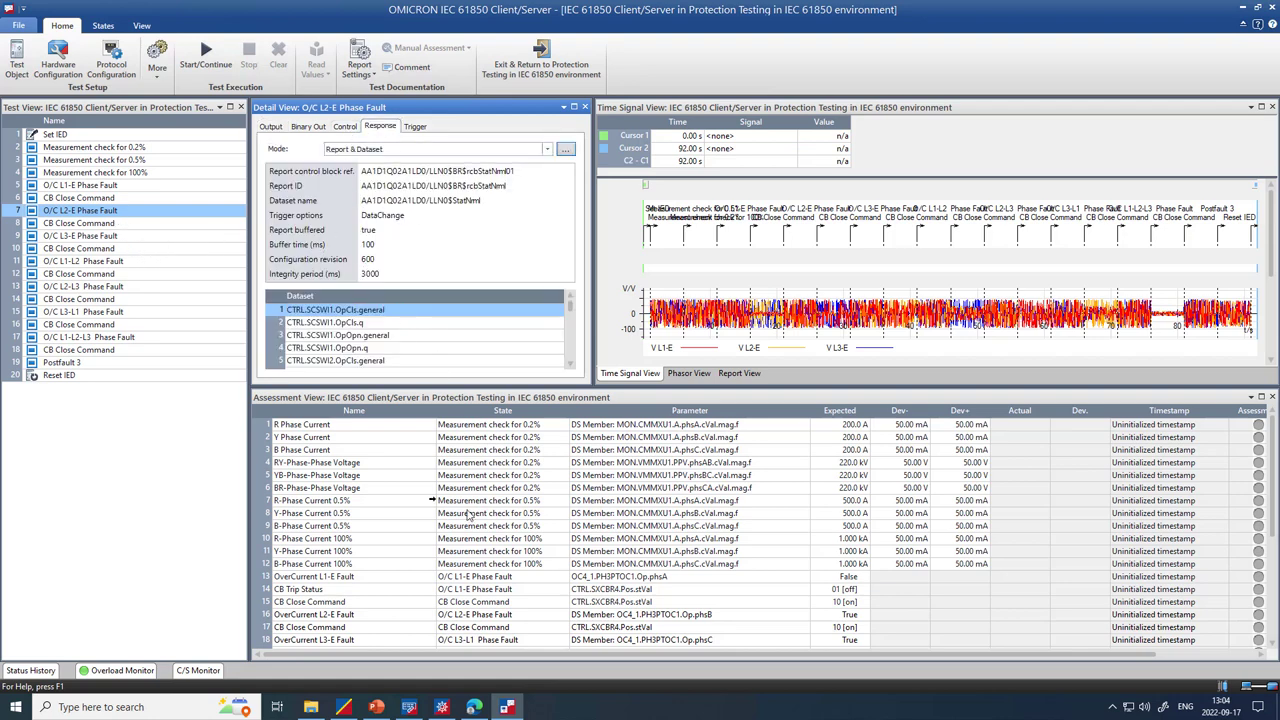
{"action": "left_click", "coordinate": [117, 225]}
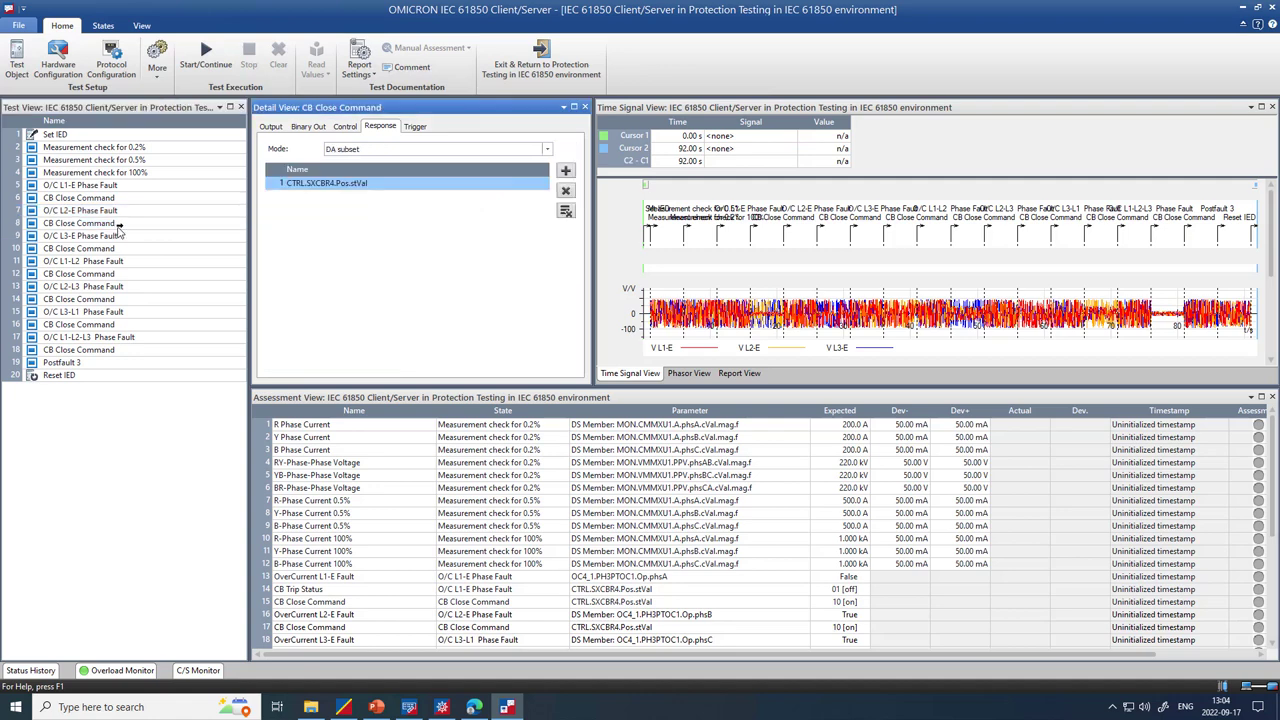
{"action": "left_click", "coordinate": [117, 225]}
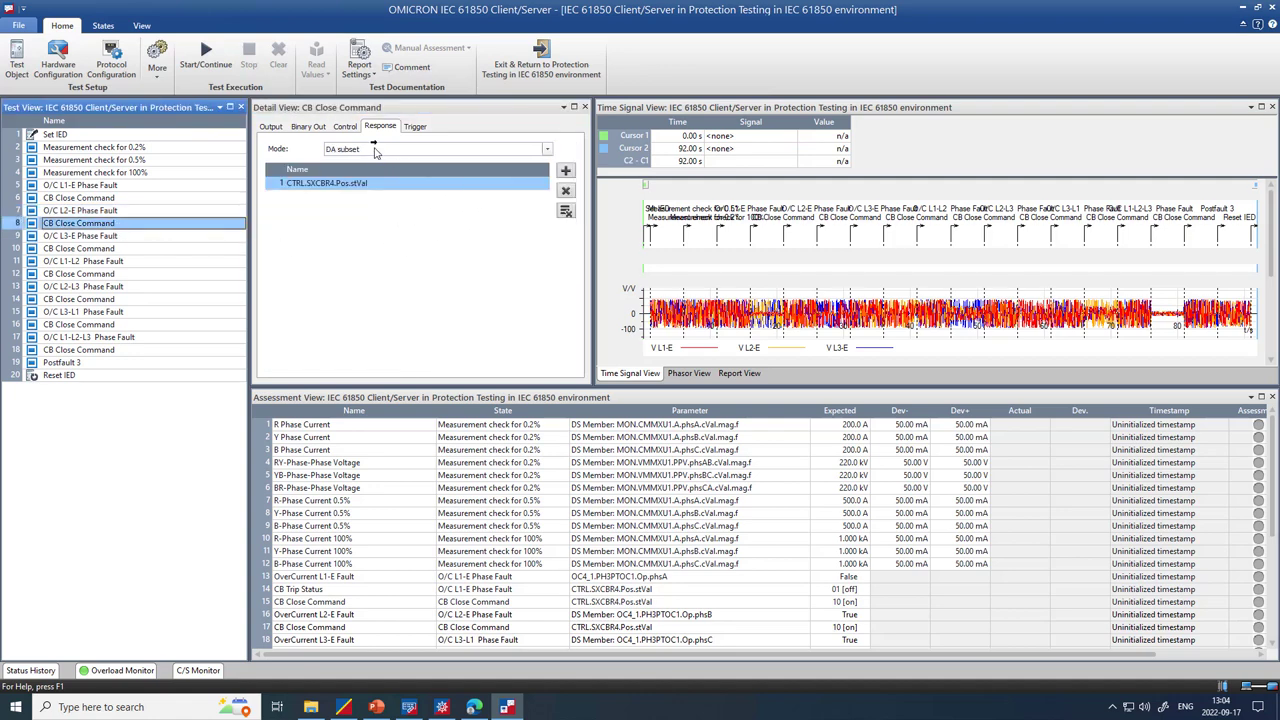
{"action": "left_click", "coordinate": [345, 126]}
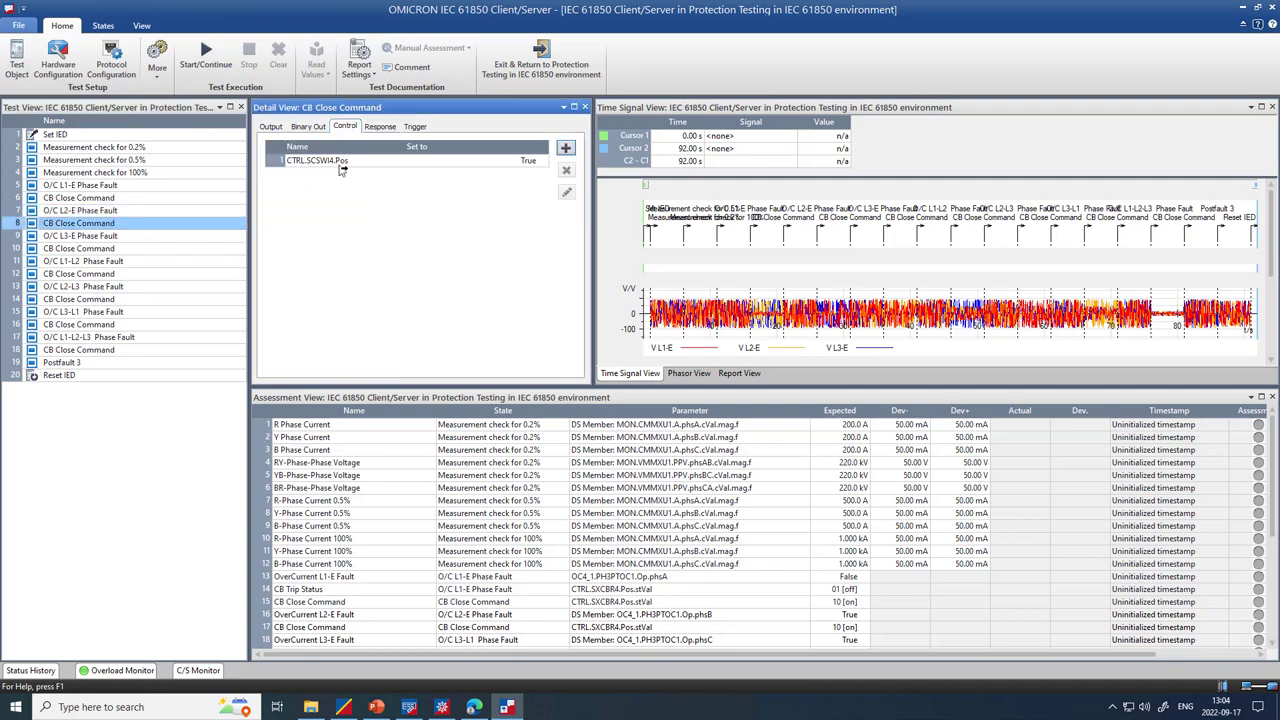
Check the control settings of the O/C L3-E Phase Fault state, and exit the Client/Server module to return to the test document
{"action": "left_click", "coordinate": [104, 238]}
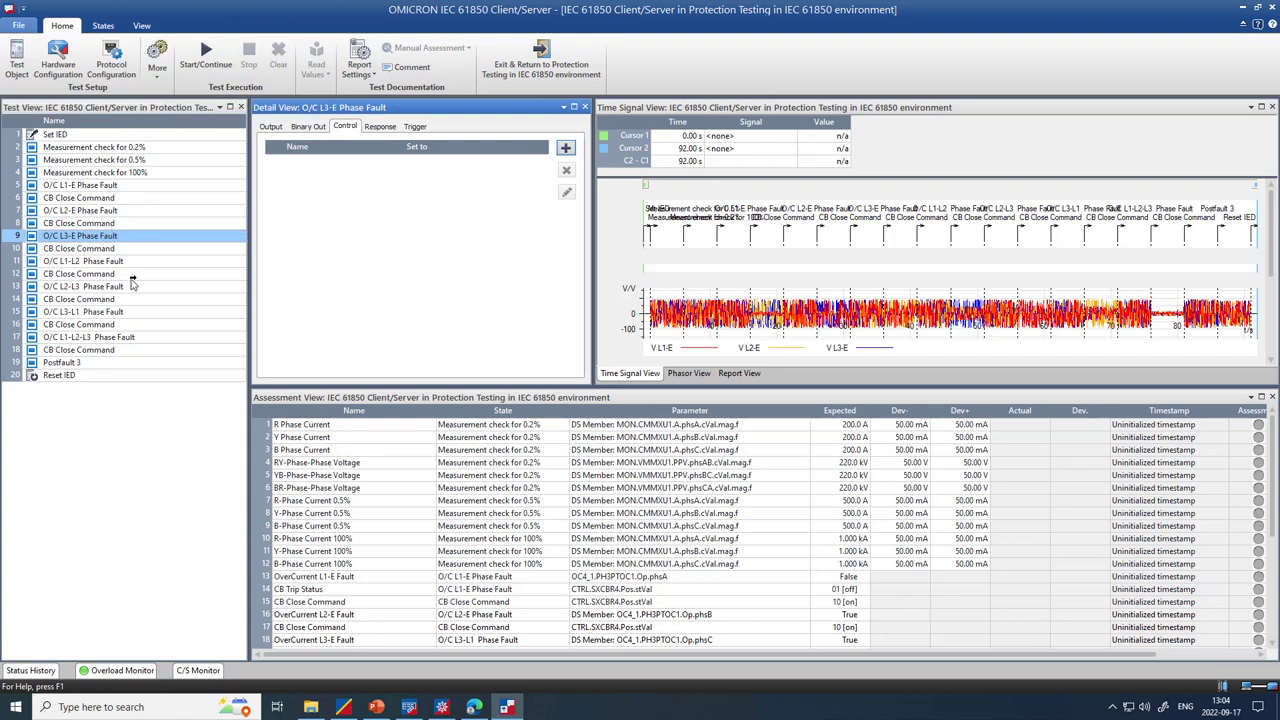
{"action": "left_click_drag", "start_coordinate": [177, 258], "coordinate": [113, 367]}
{"action": "left_click", "coordinate": [532, 61]}
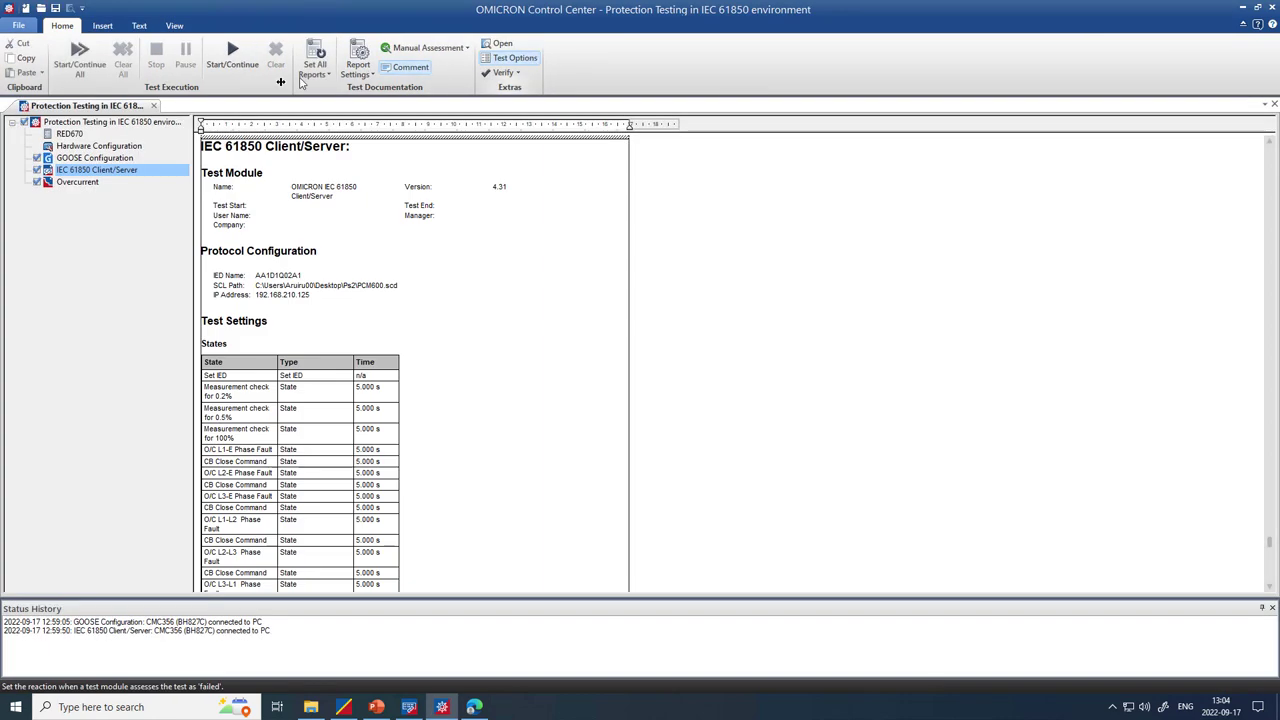
Open the Overcurrent module from the test document and check the general settings of its local hardware configuration
{"action": "left_click", "coordinate": [92, 183]}
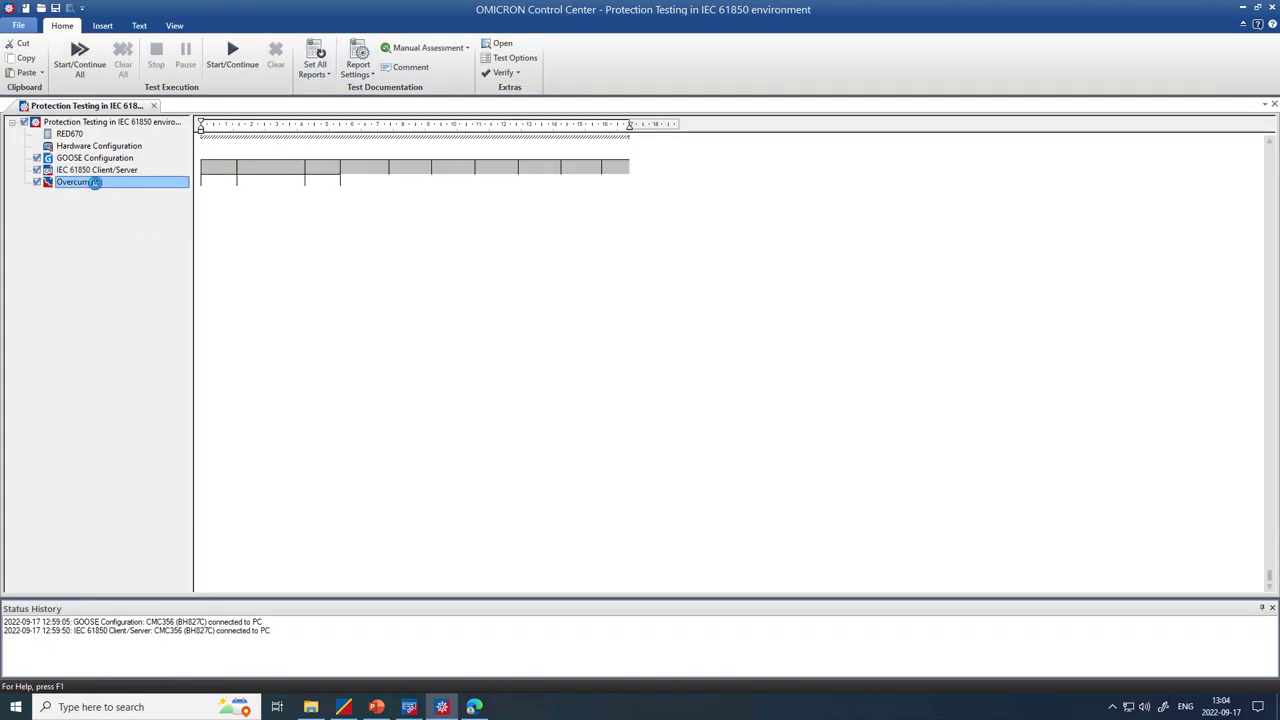
{"action": "double_click", "coordinate": [94, 182]}
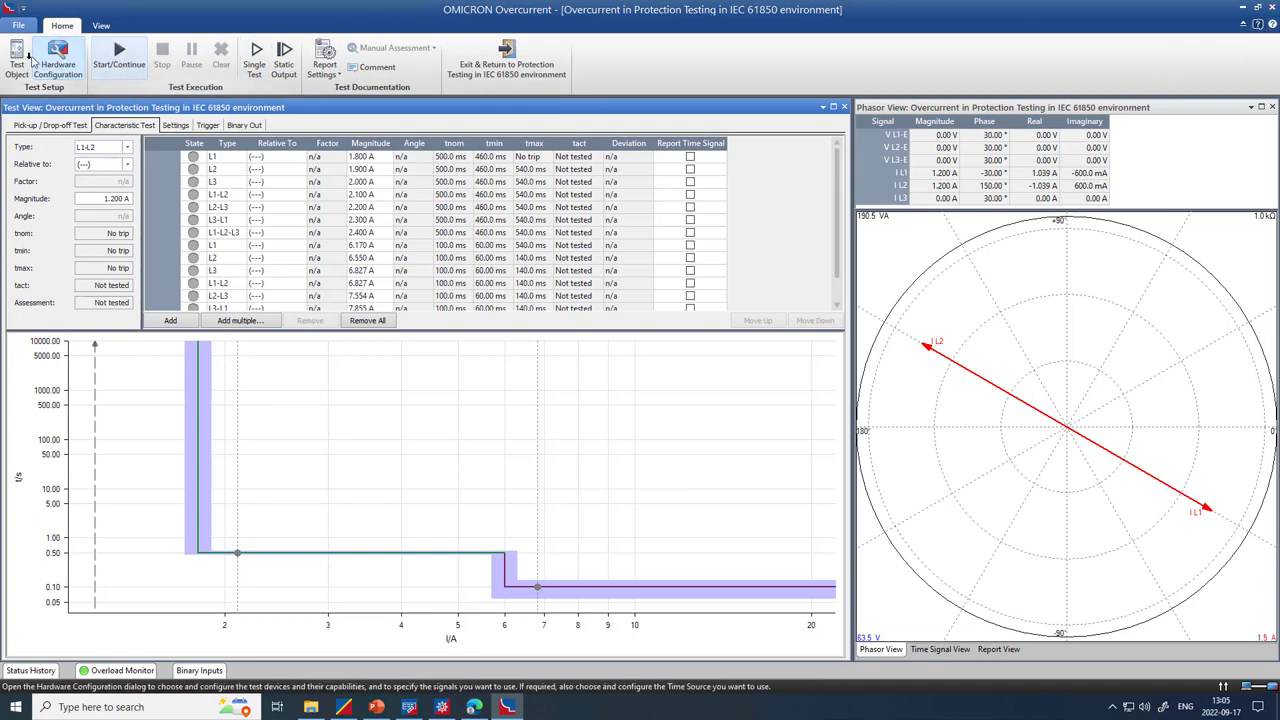
{"action": "left_click", "coordinate": [55, 55]}
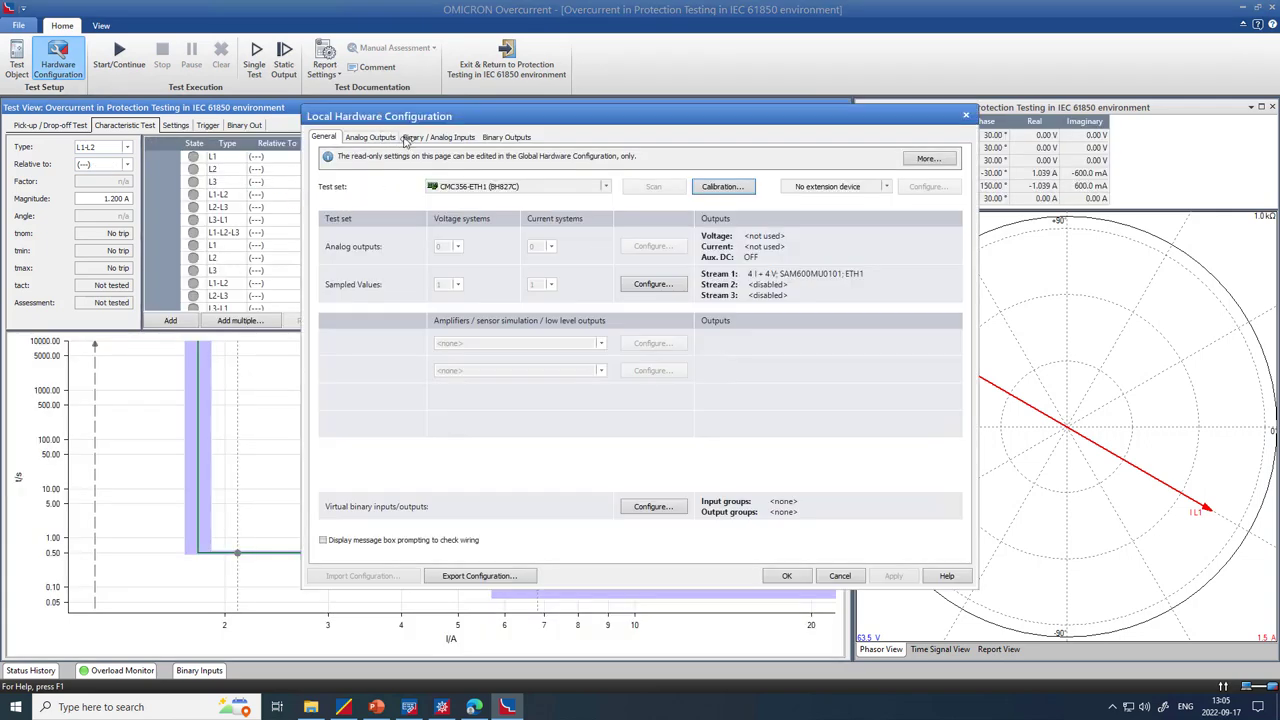
{"action": "left_click", "coordinate": [845, 575]}
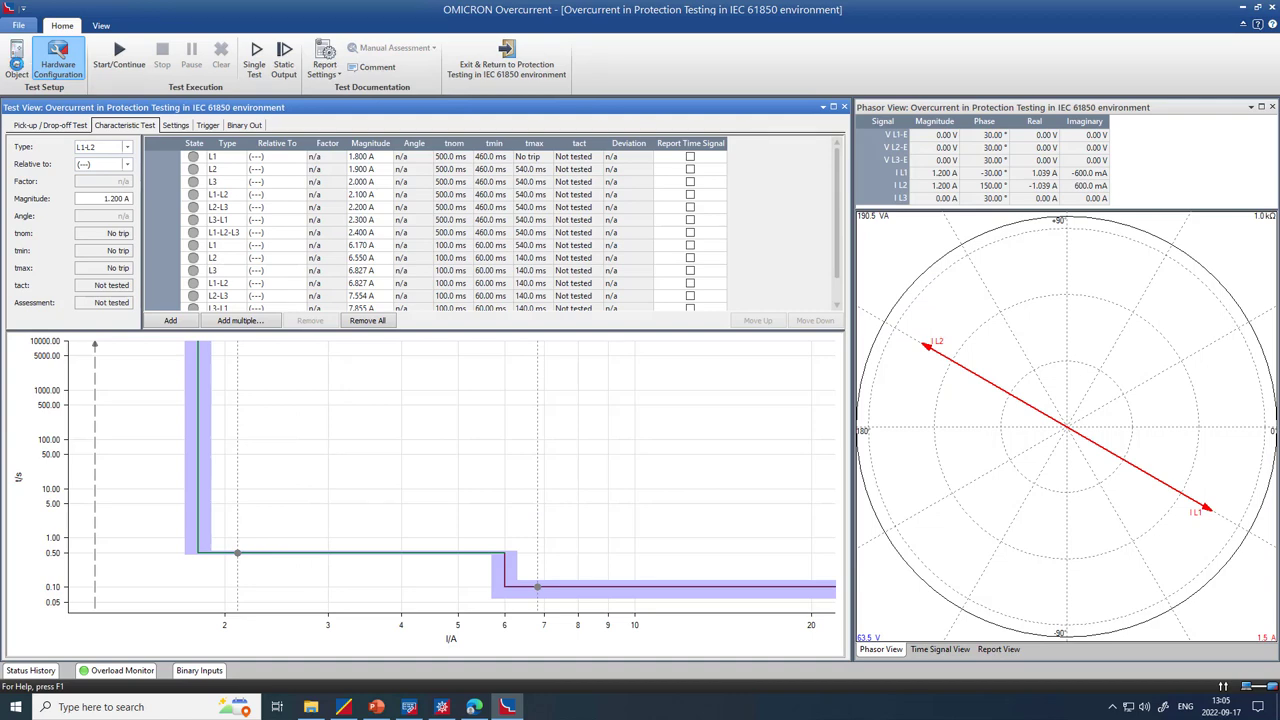
Review the overcurrent relay parameters and phase elements in the test object, and exit the Overcurrent module to return to the test document
{"action": "left_click", "coordinate": [16, 66]}
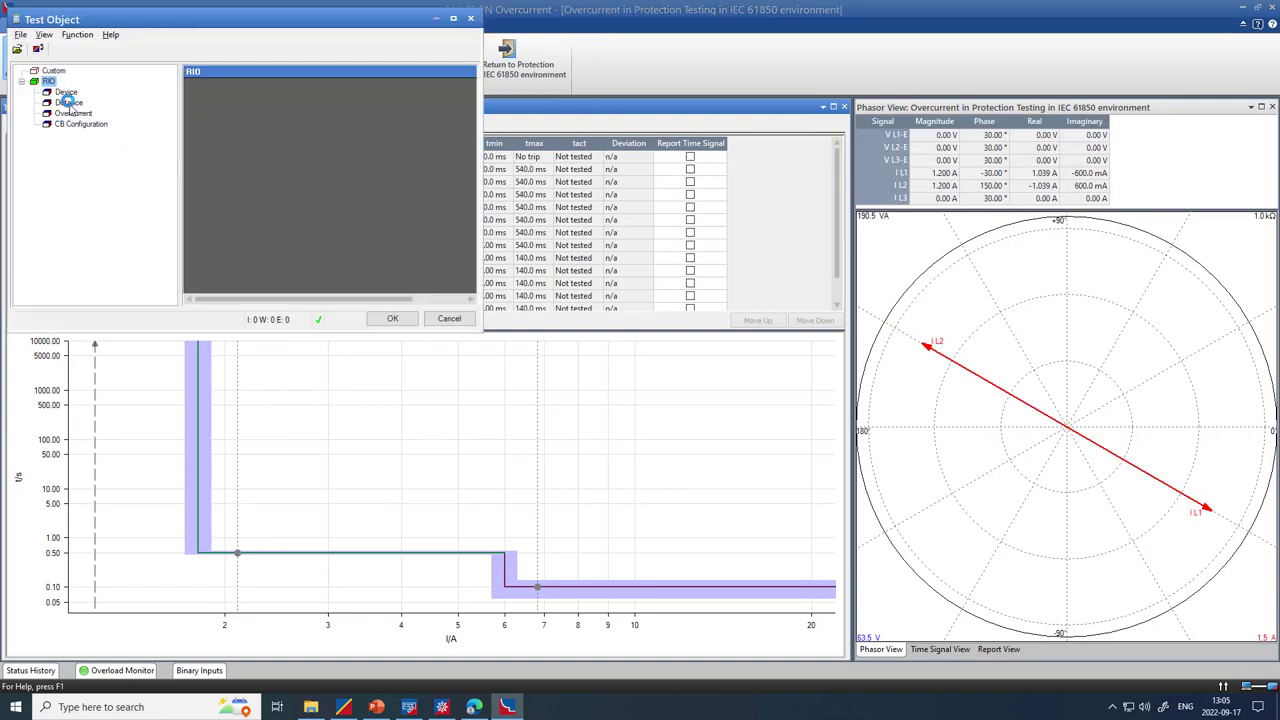
{"action": "double_click", "coordinate": [72, 113]}
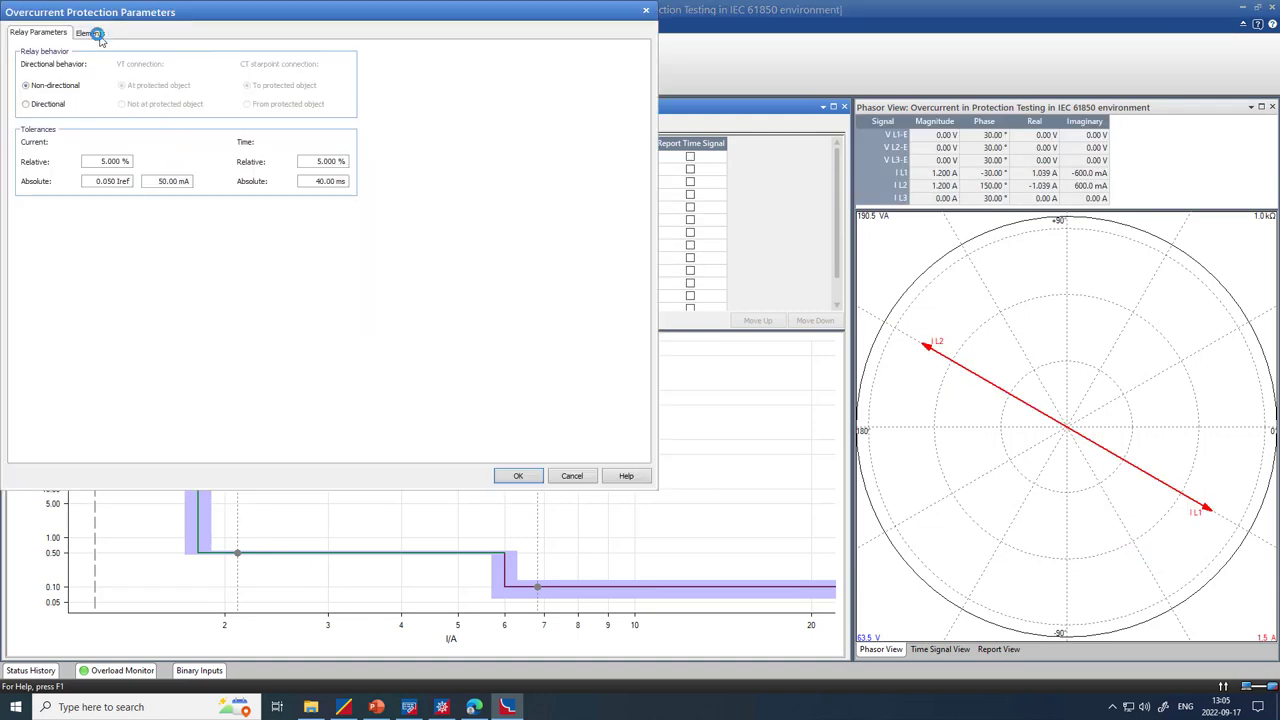
{"action": "left_click", "coordinate": [96, 33]}
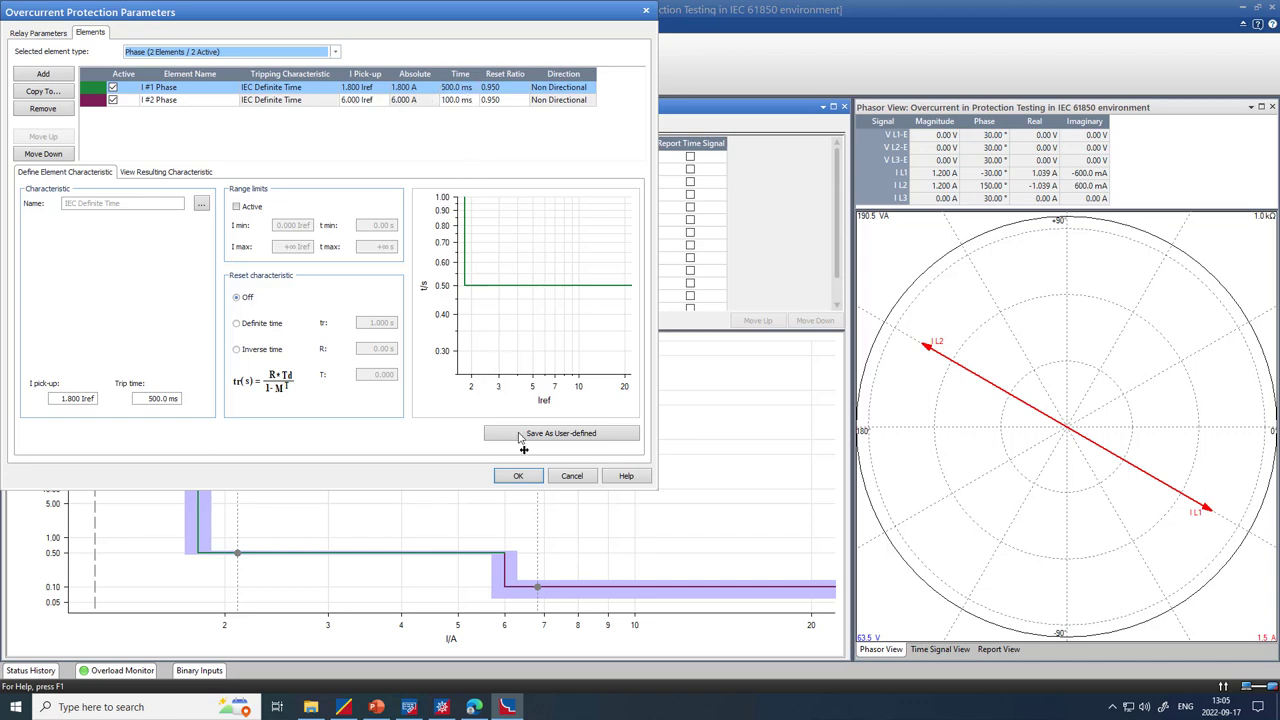
{"action": "left_click", "coordinate": [551, 477]}
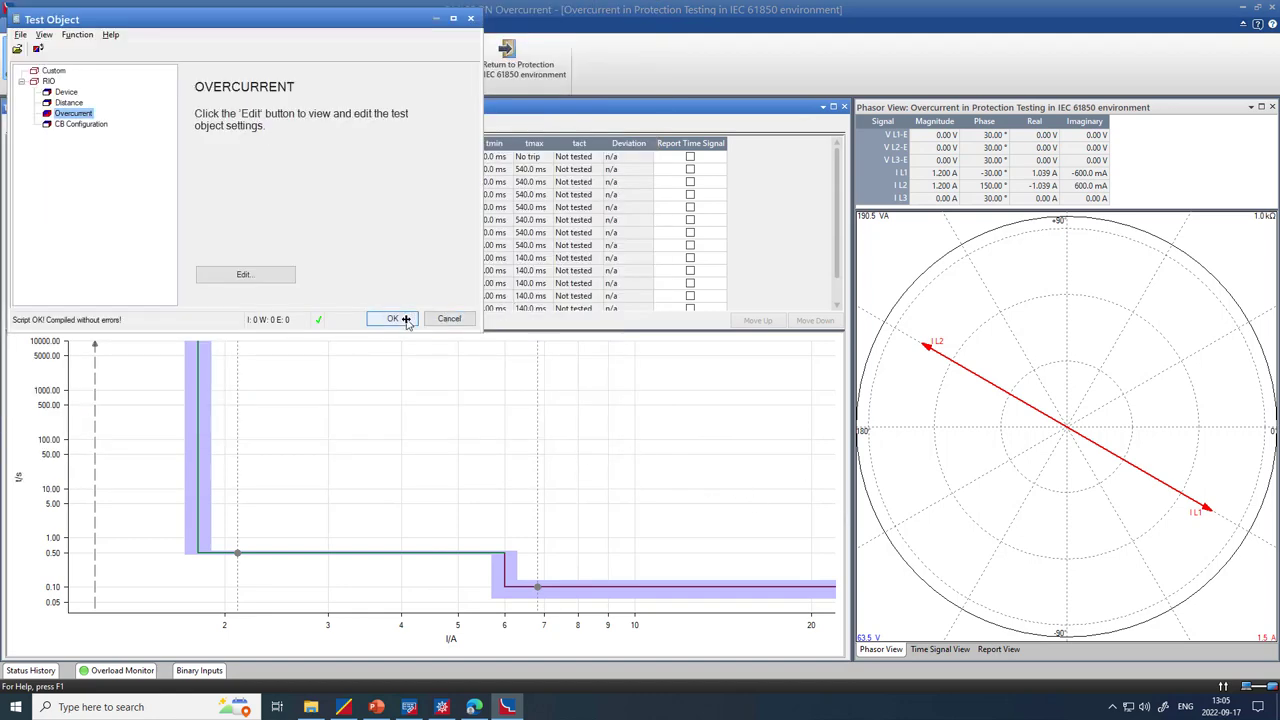
{"action": "left_click", "coordinate": [393, 319]}
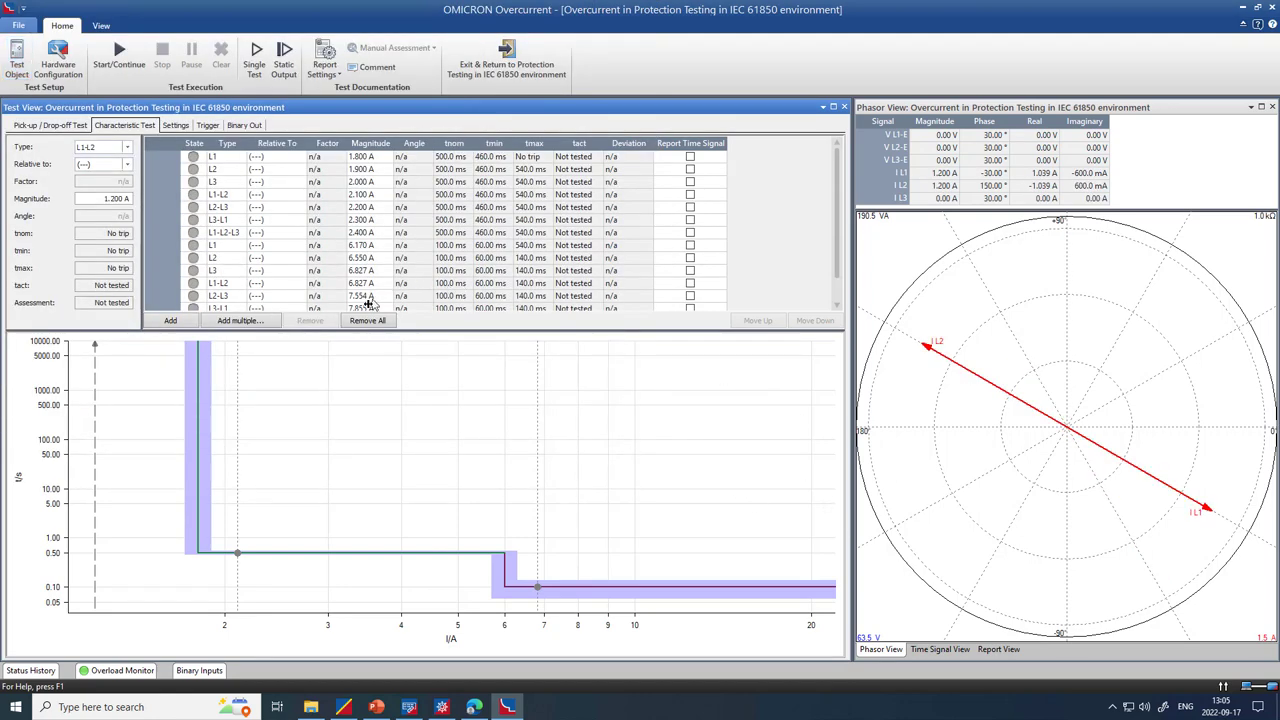
{"action": "left_click", "coordinate": [506, 62]}
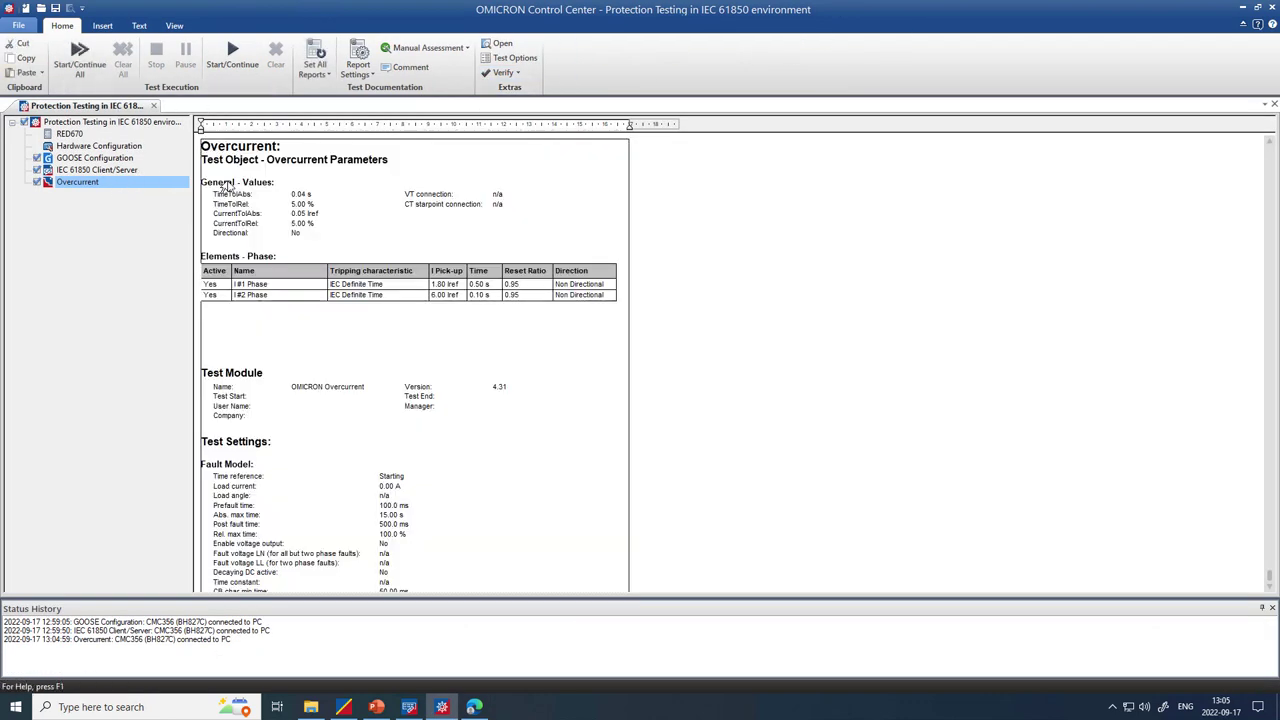
Run all test modules of the document and check the assessment results in the IEC 61850 Client/Server module
{"action": "left_click", "coordinate": [70, 123]}
{"action": "left_click", "coordinate": [80, 58]}
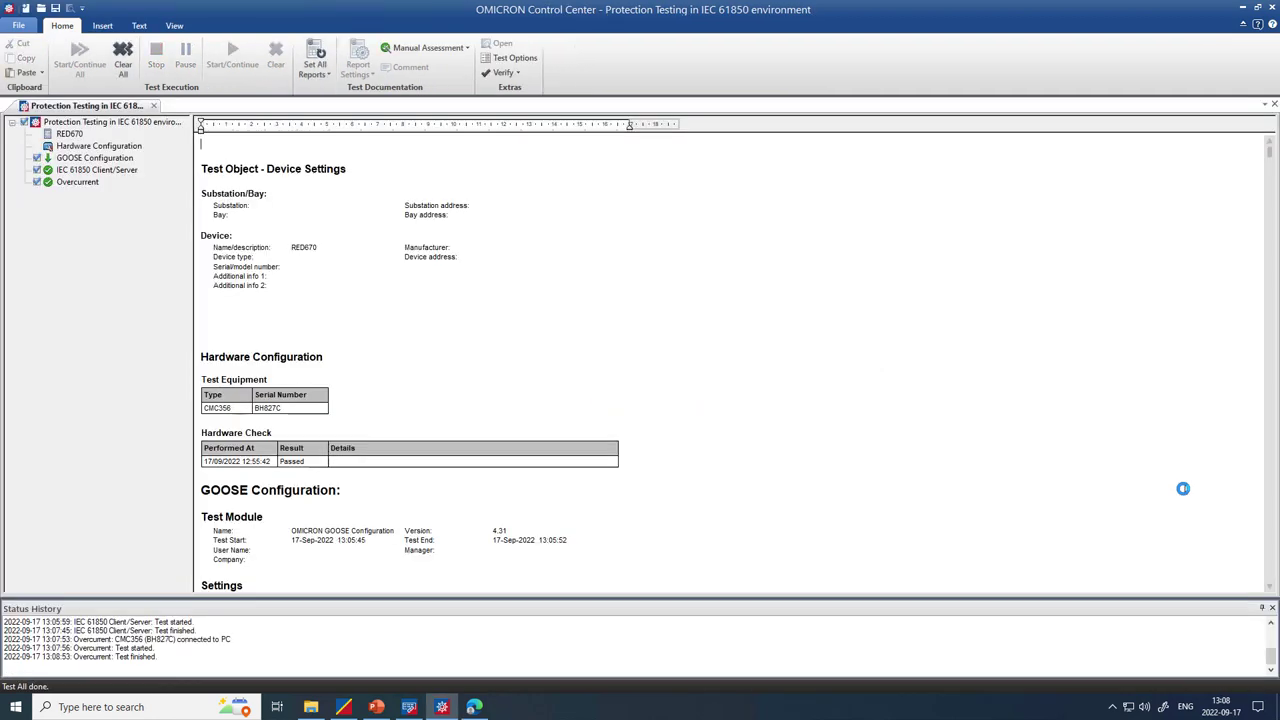
{"action": "left_click", "coordinate": [87, 172]}
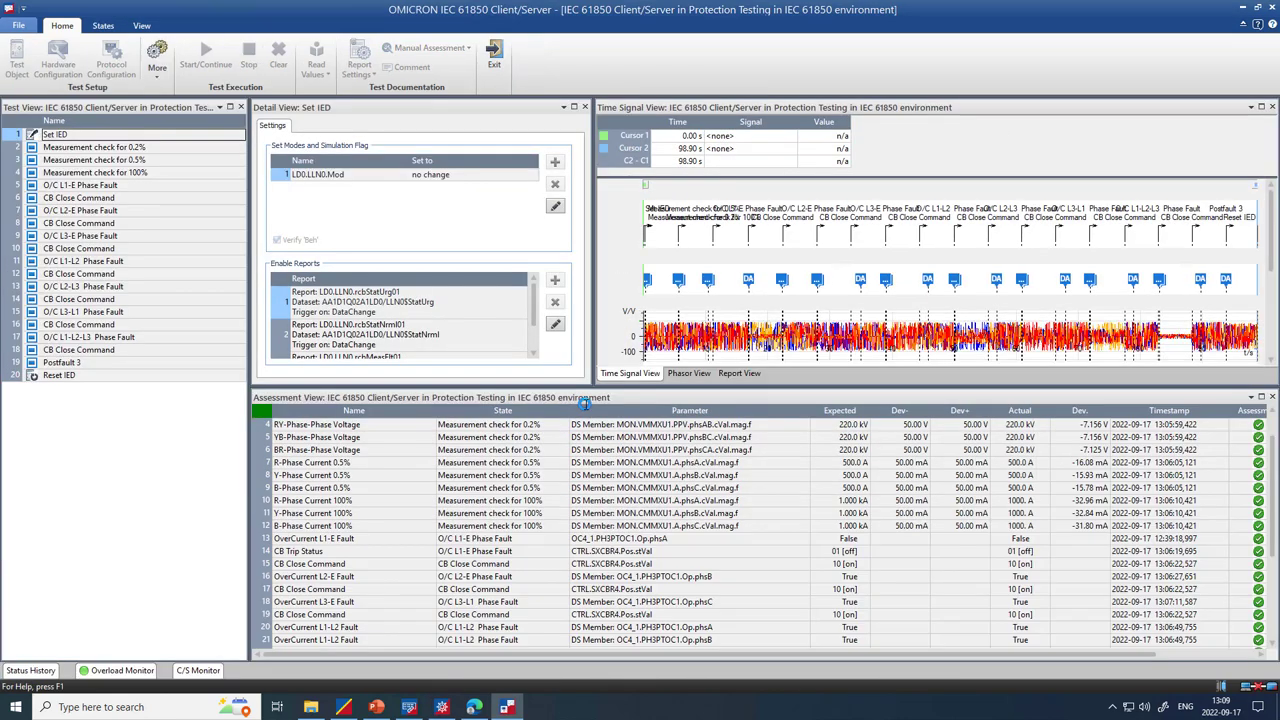
{"action": "left_click", "coordinate": [190, 671]}
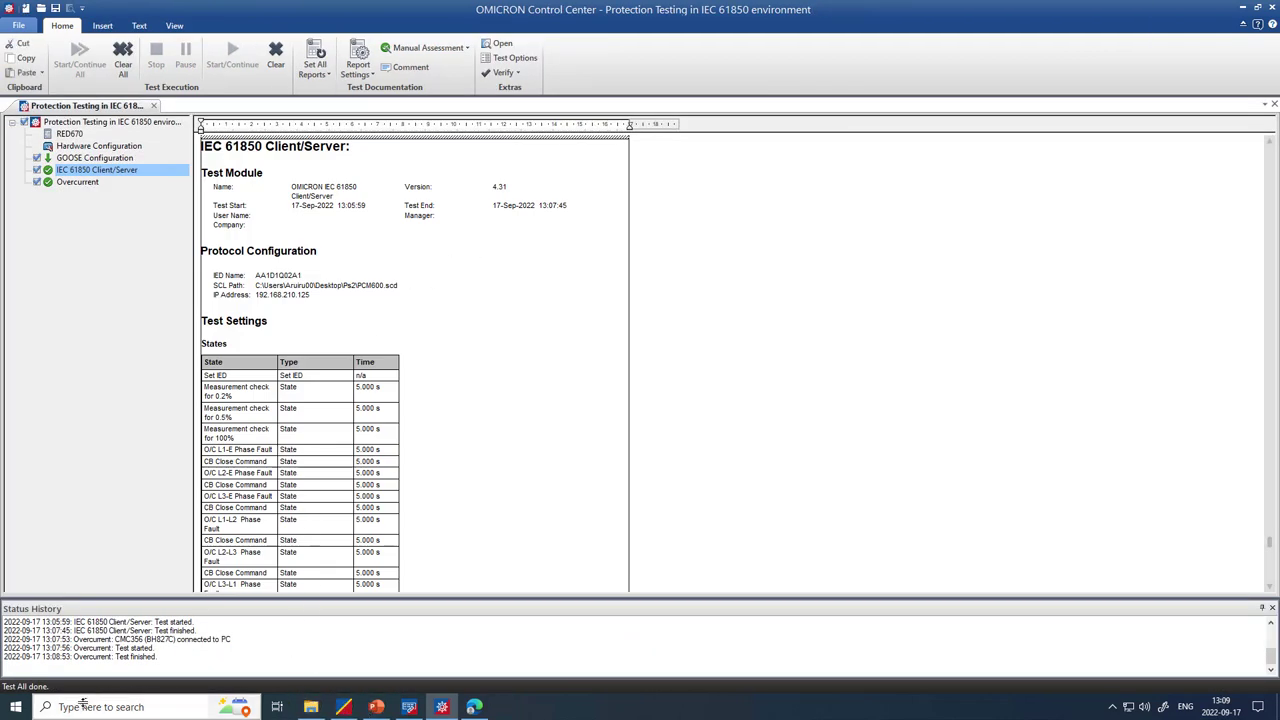
Launch DANEO Control in a maximized window, start a new acquisition, and add the available OMICRON device to the measurement system
{"action": "left_click", "coordinate": [15, 706]}
{"action": "type", "text": "da"}
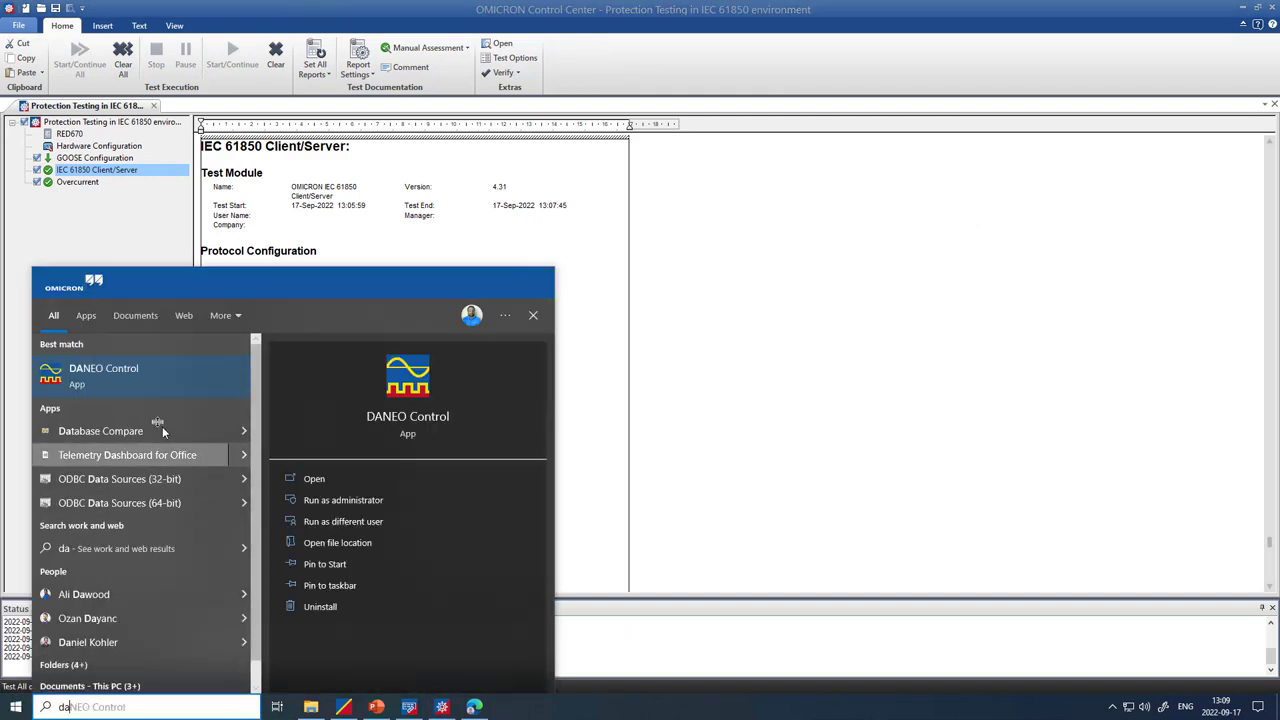
{"action": "left_click", "coordinate": [130, 372]}
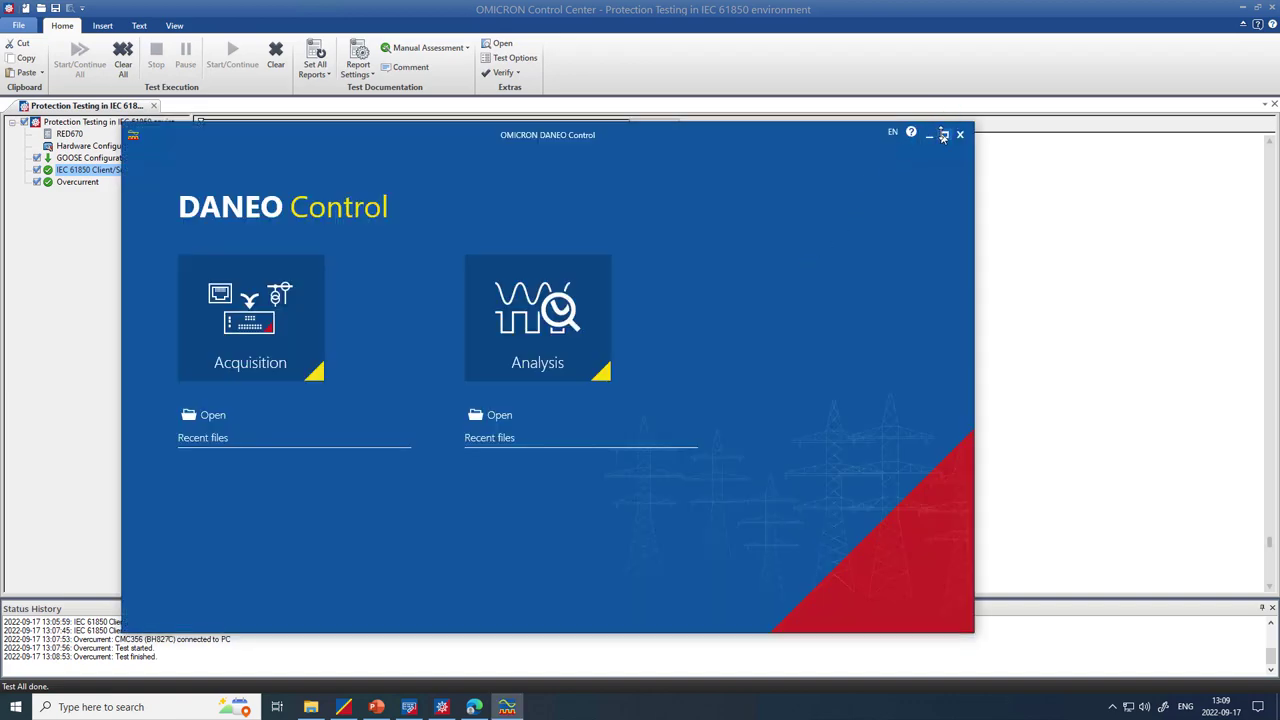
{"action": "left_click", "coordinate": [942, 134]}
{"action": "left_click", "coordinate": [161, 220]}
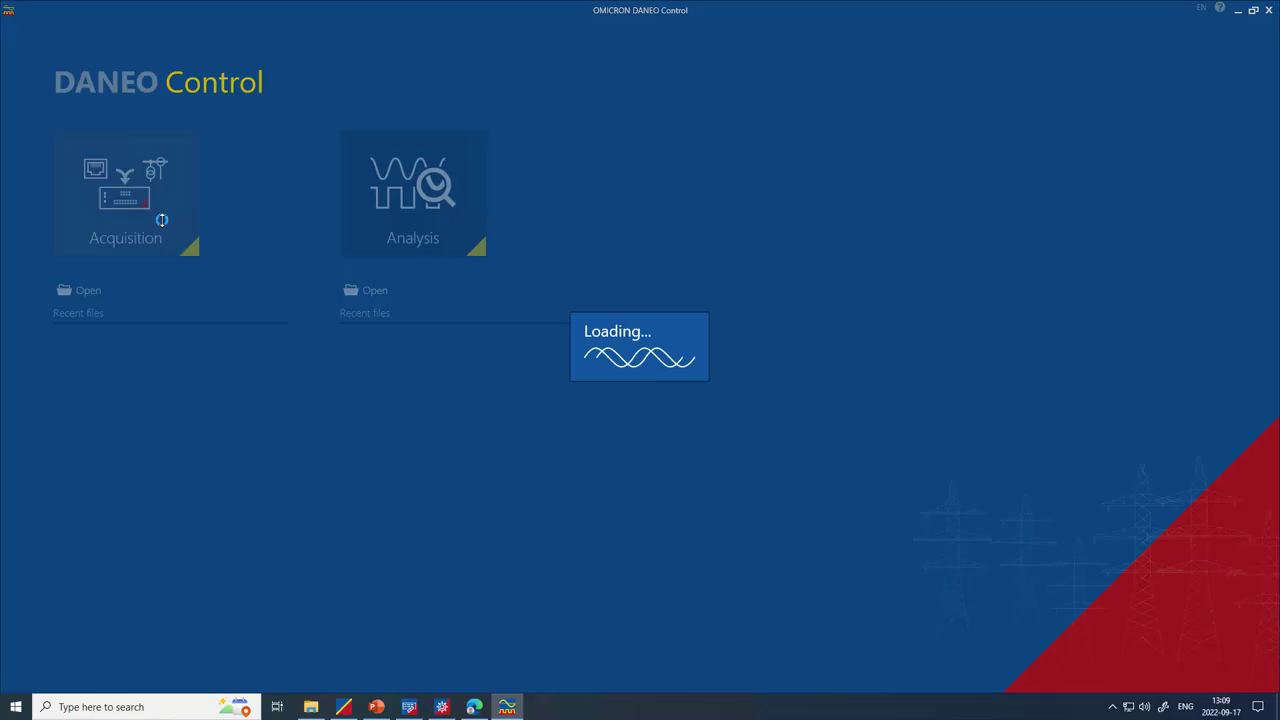
{"action": "left_click", "coordinate": [75, 683]}
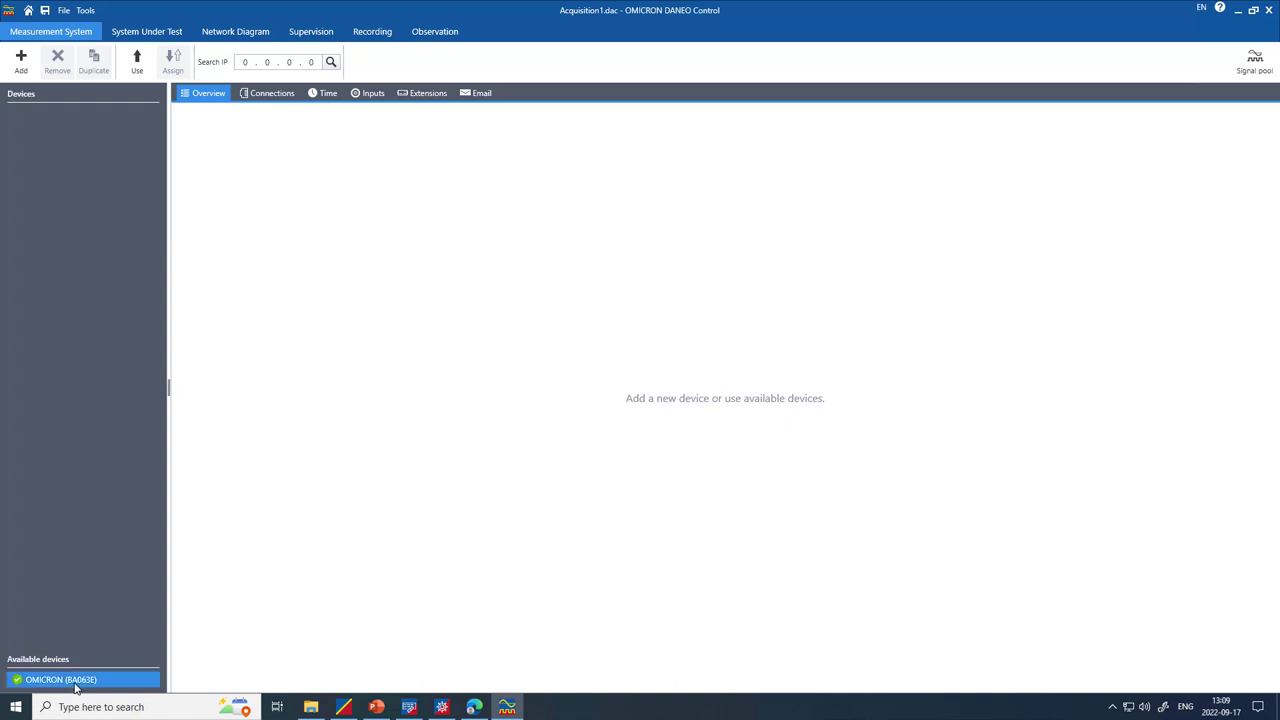
{"action": "double_click", "coordinate": [75, 681]}
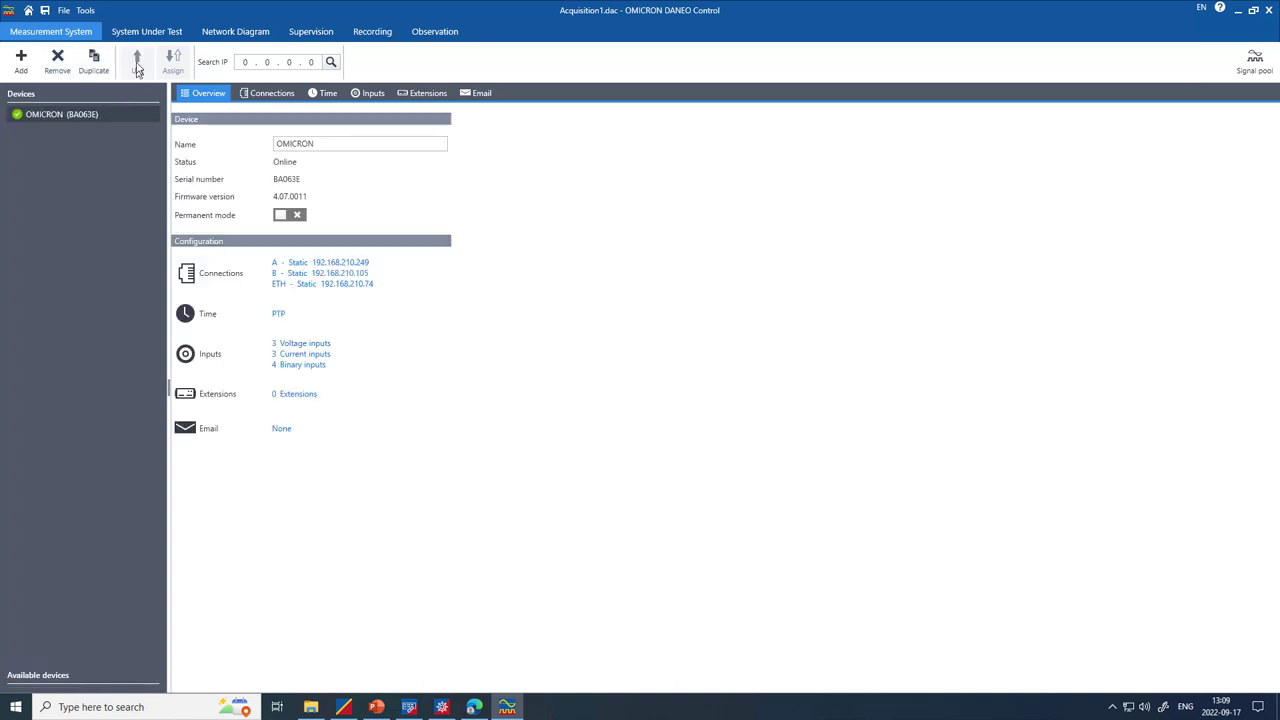
Check the device's time source settings and inspect the PTP sources and masters with the PTP Sniffer
{"action": "left_click", "coordinate": [328, 94]}
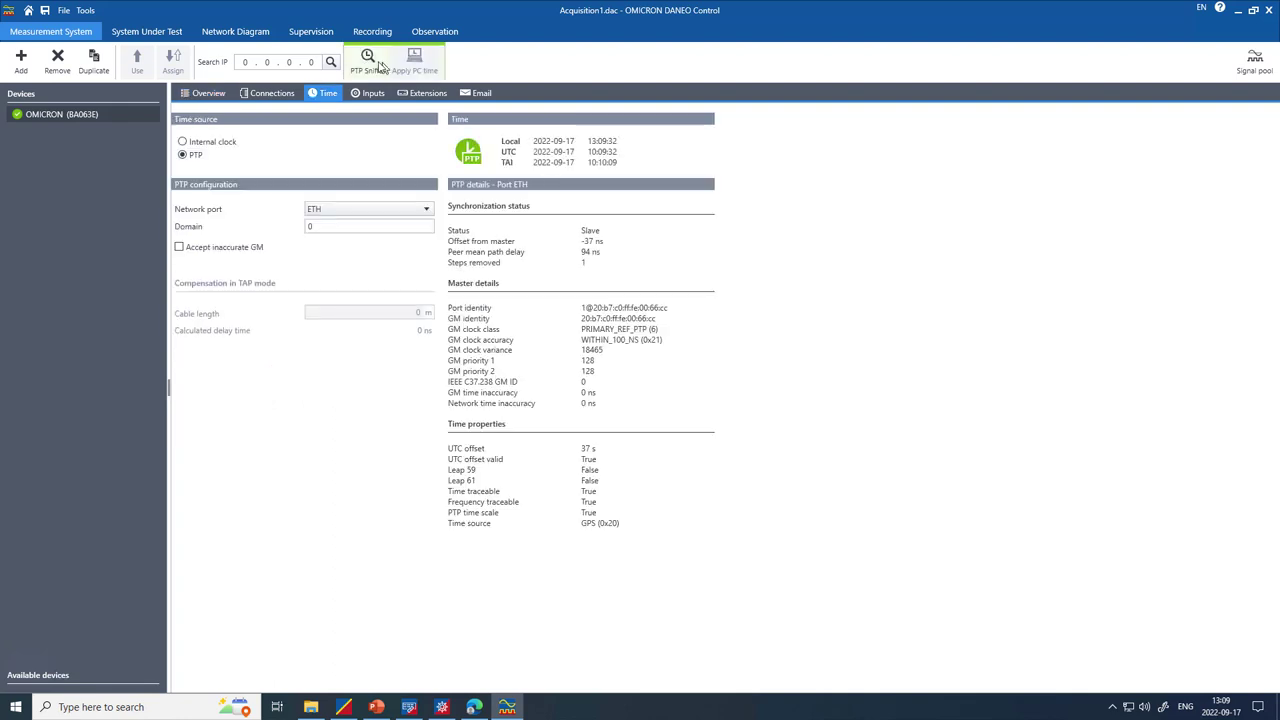
{"action": "left_click", "coordinate": [367, 60]}
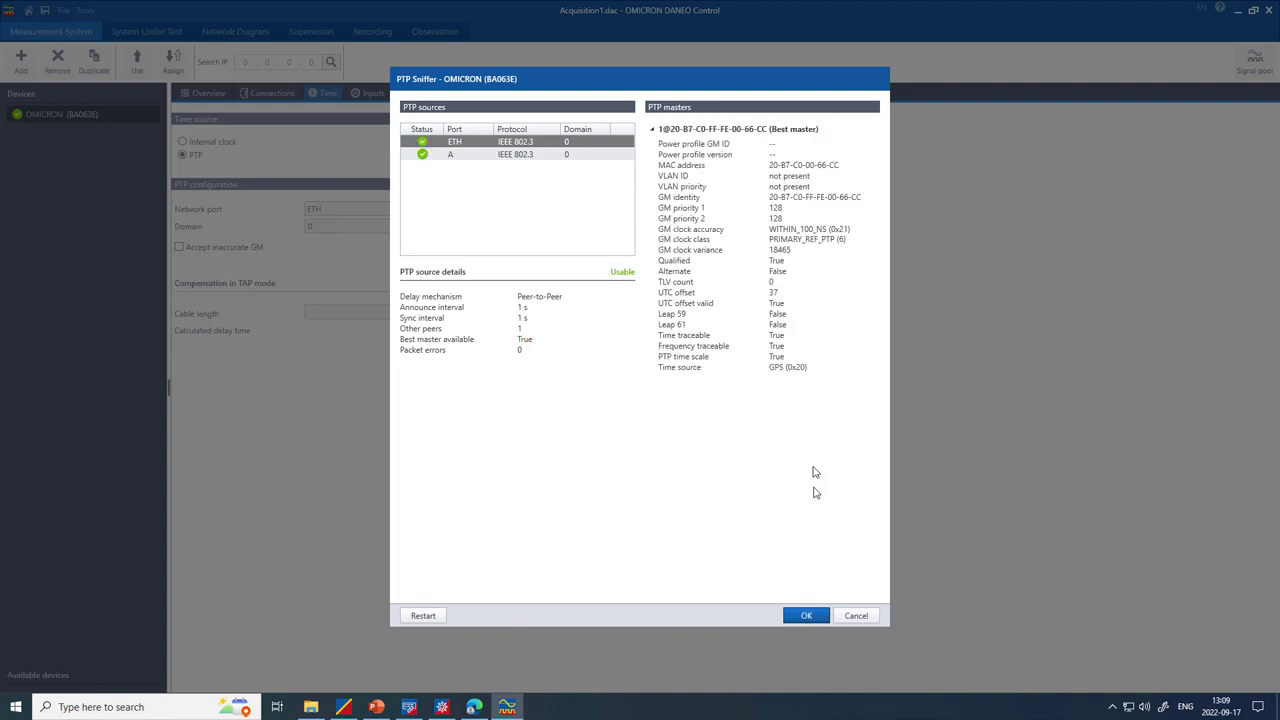
{"action": "left_click", "coordinate": [806, 616]}
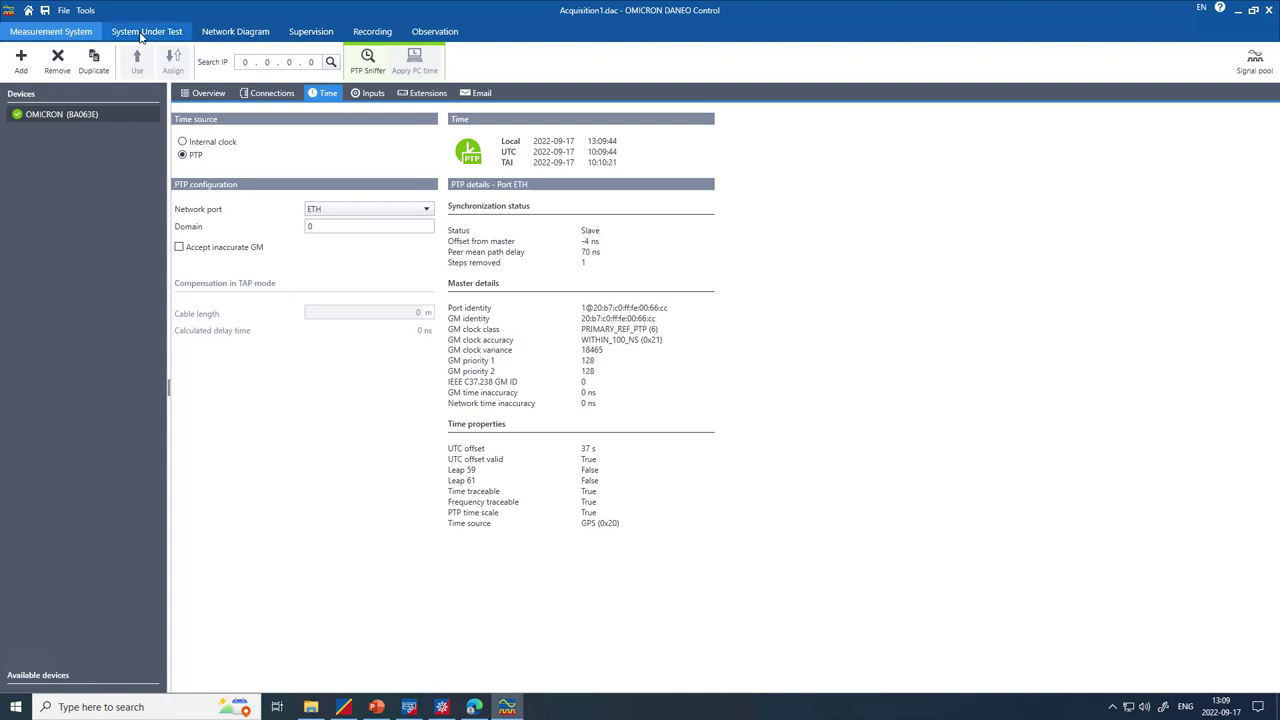
Remove all existing IEDs from the system under test
{"action": "left_click", "coordinate": [141, 33]}
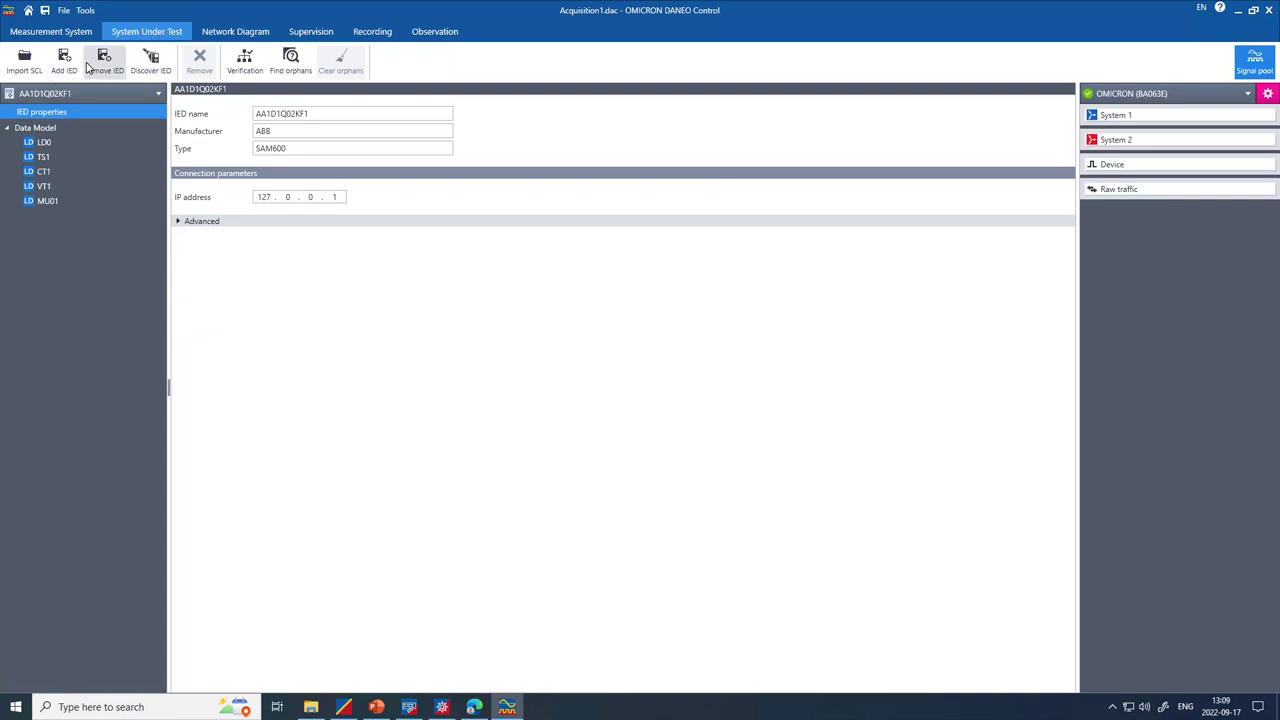
{"action": "left_click", "coordinate": [104, 66]}
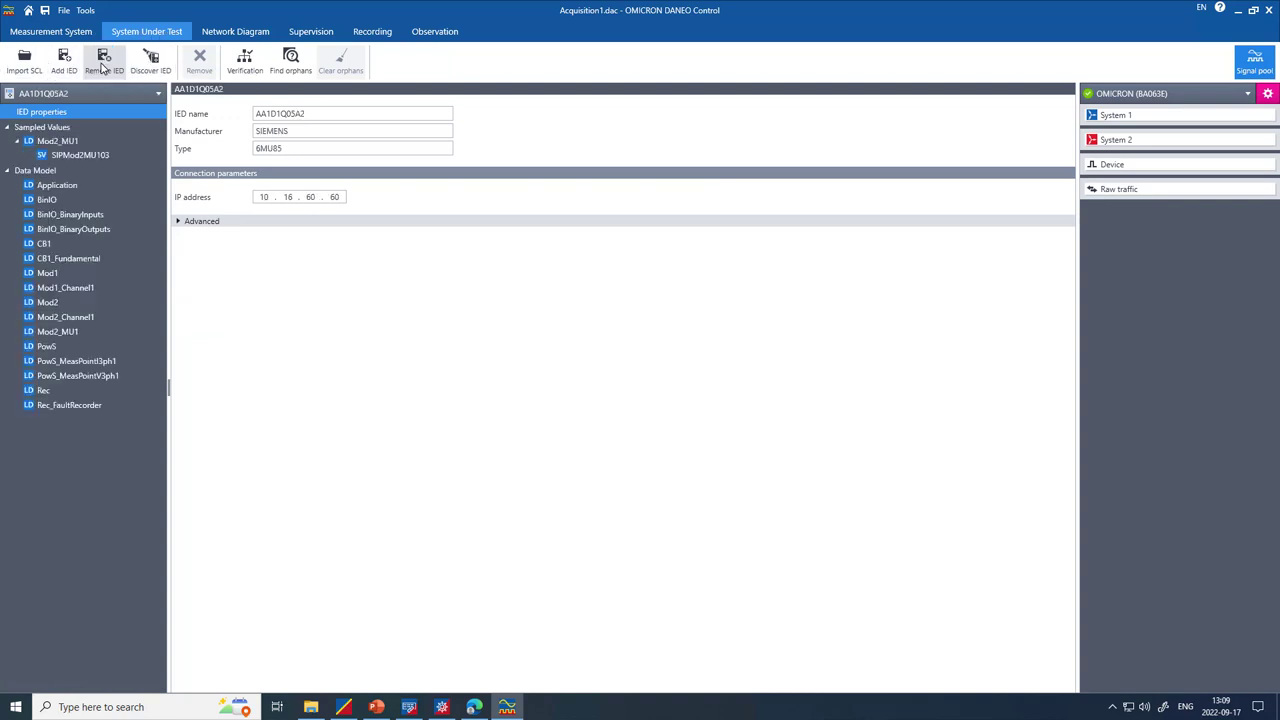
{"action": "left_click", "coordinate": [104, 66]}
{"action": "left_click", "coordinate": [104, 64]}
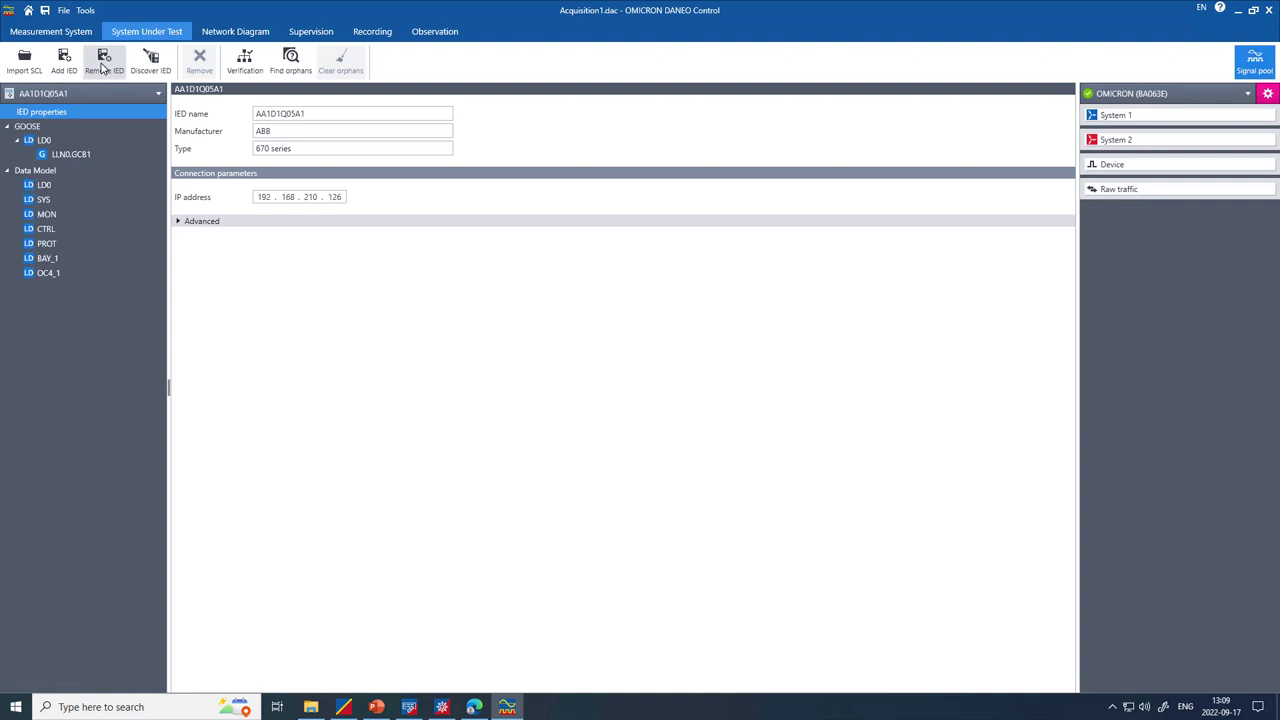
{"action": "left_click", "coordinate": [104, 64]}
{"action": "left_click", "coordinate": [104, 64]}
Import all IEDs from the PCM600 SCL file in the Ps2 folder on the Desktop into the system under test
{"action": "left_click", "coordinate": [32, 64]}
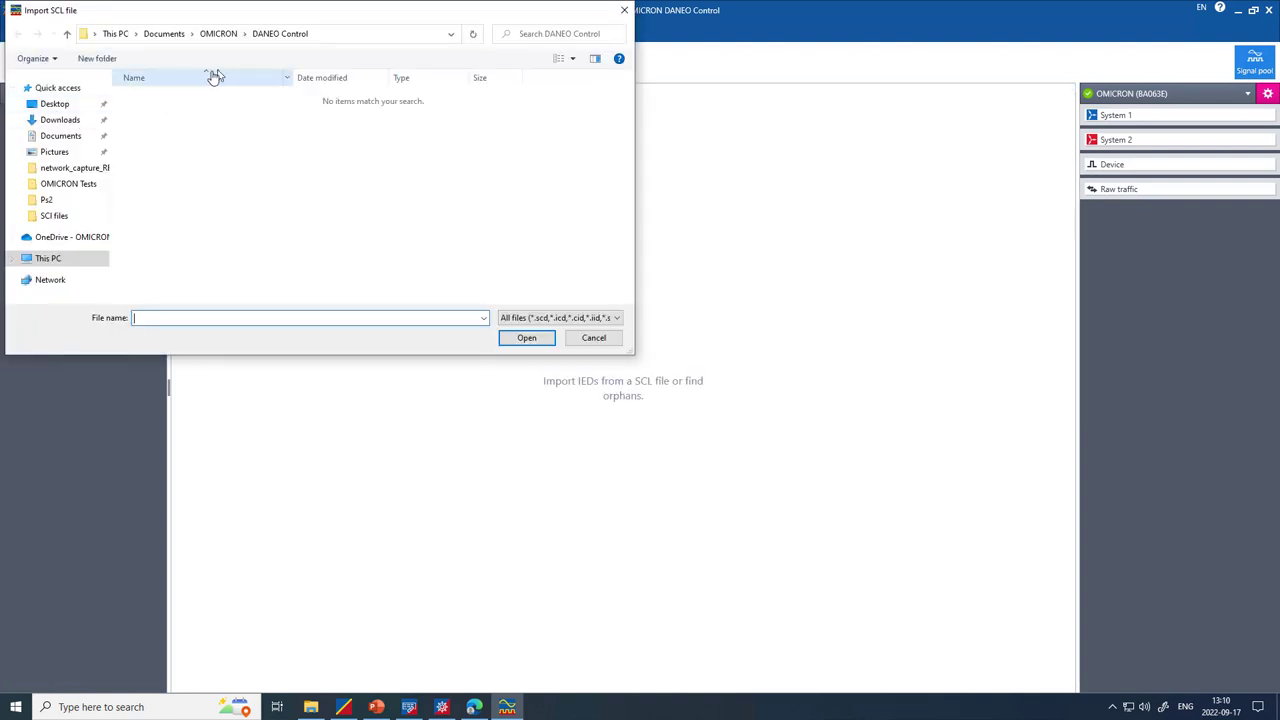
{"action": "left_click", "coordinate": [60, 104]}
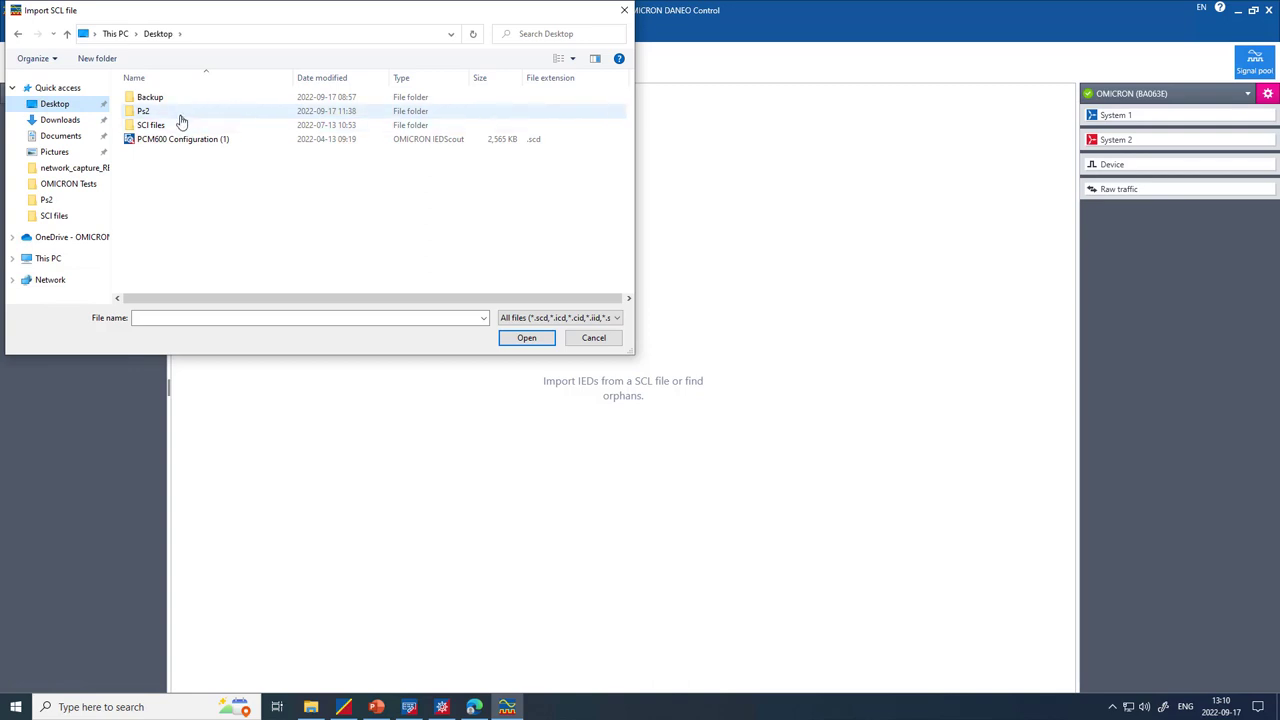
{"action": "double_click", "coordinate": [181, 114]}
{"action": "left_click", "coordinate": [189, 97]}
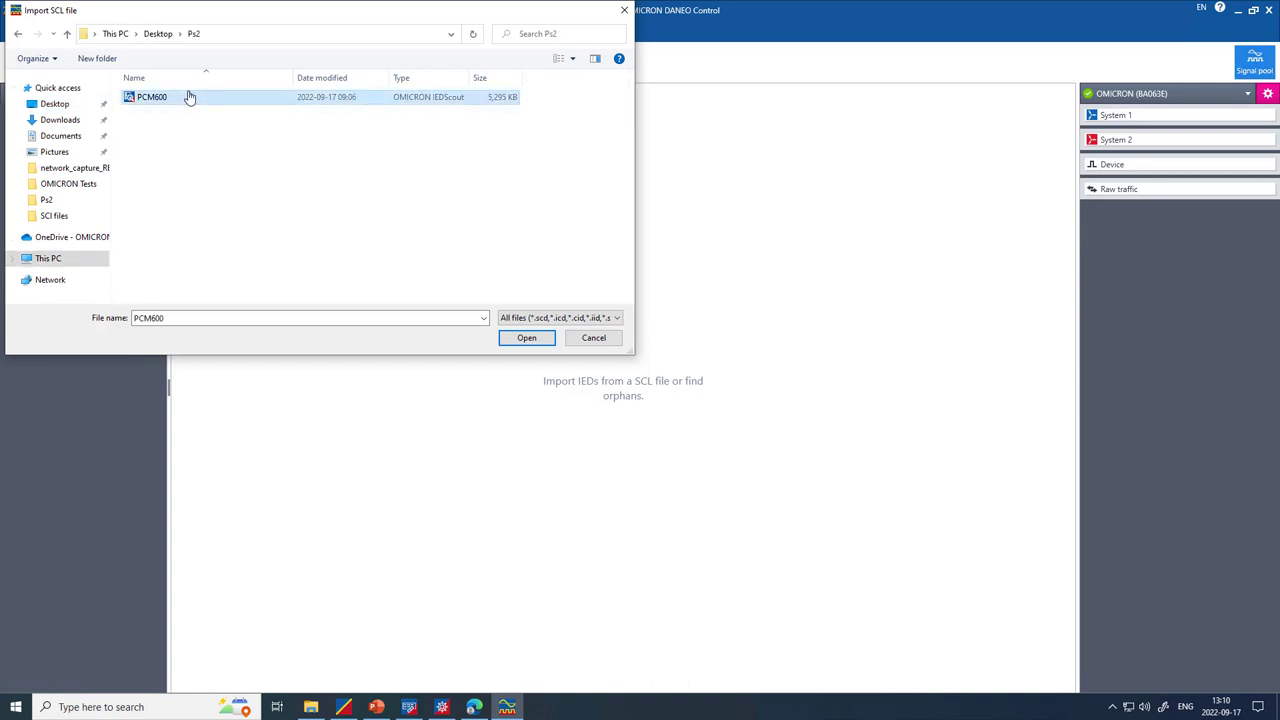
{"action": "left_click", "coordinate": [537, 340]}
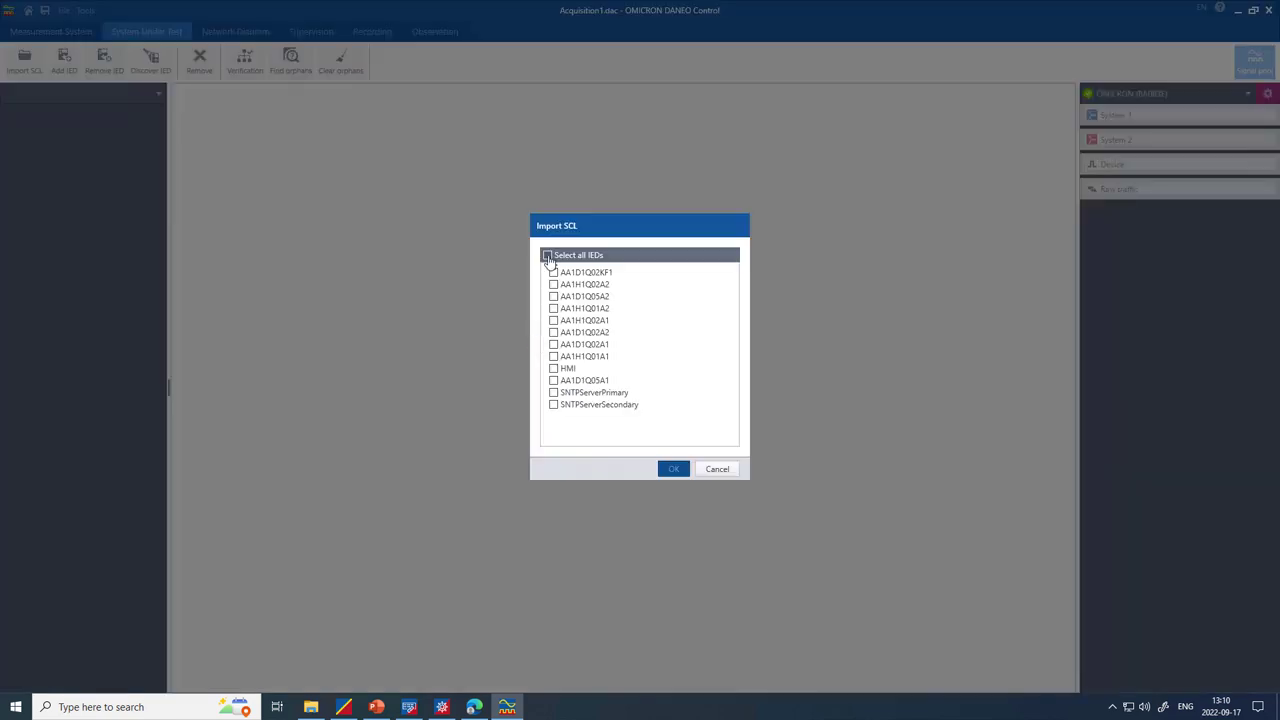
{"action": "left_click", "coordinate": [548, 256]}
{"action": "left_click", "coordinate": [669, 469]}
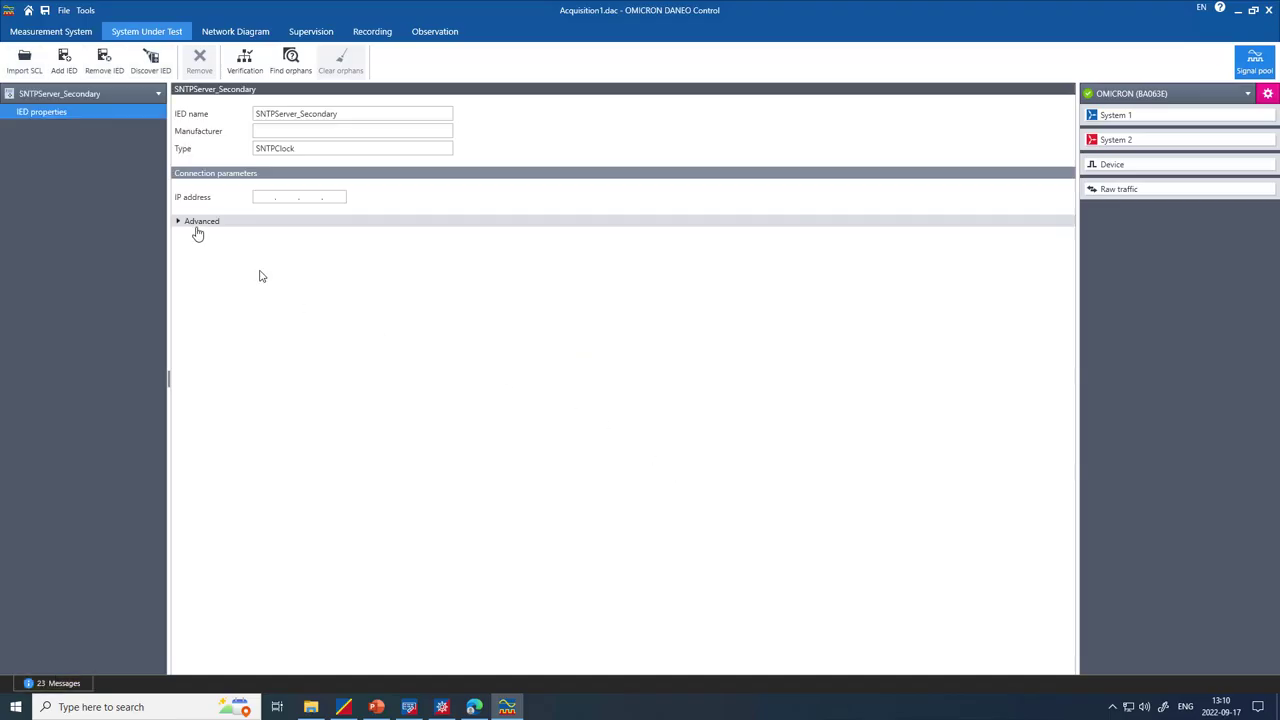
Map the port A signals of the SAM600MU0101 sampled values stream from IED AA1D1Q02KF1 into the signal pool
{"action": "left_click", "coordinate": [121, 97]}
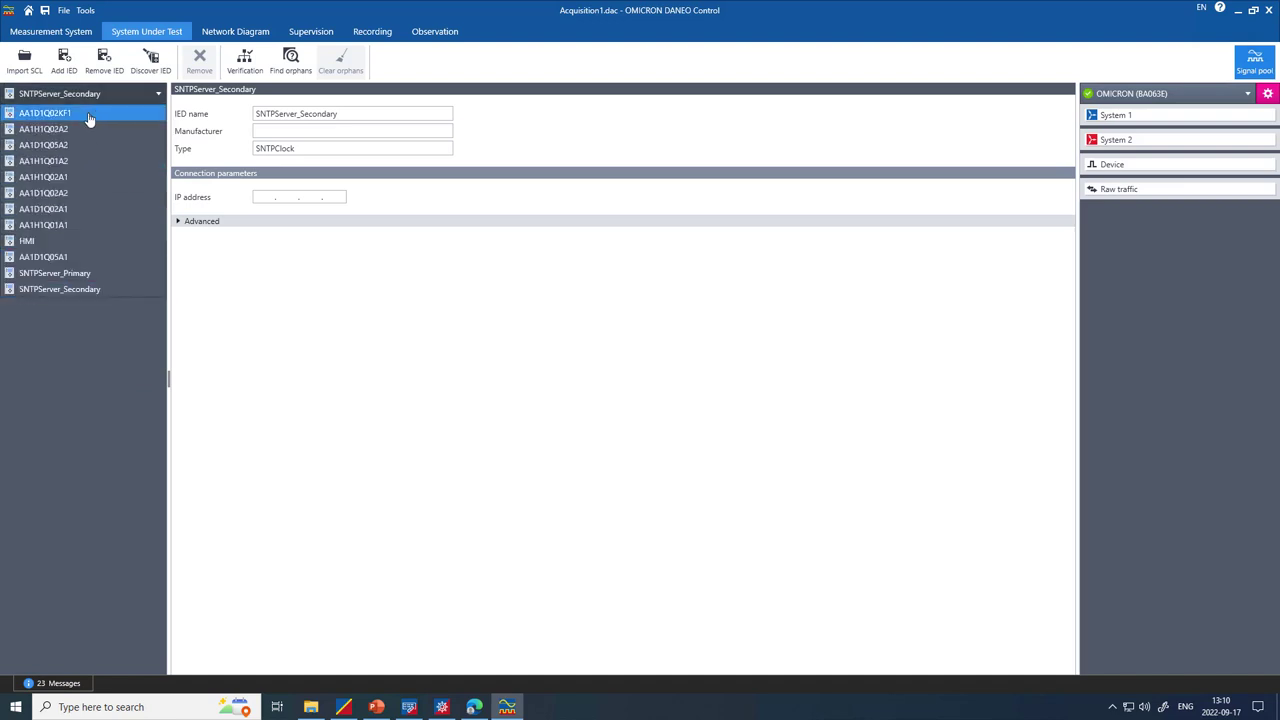
{"action": "left_click", "coordinate": [88, 116]}
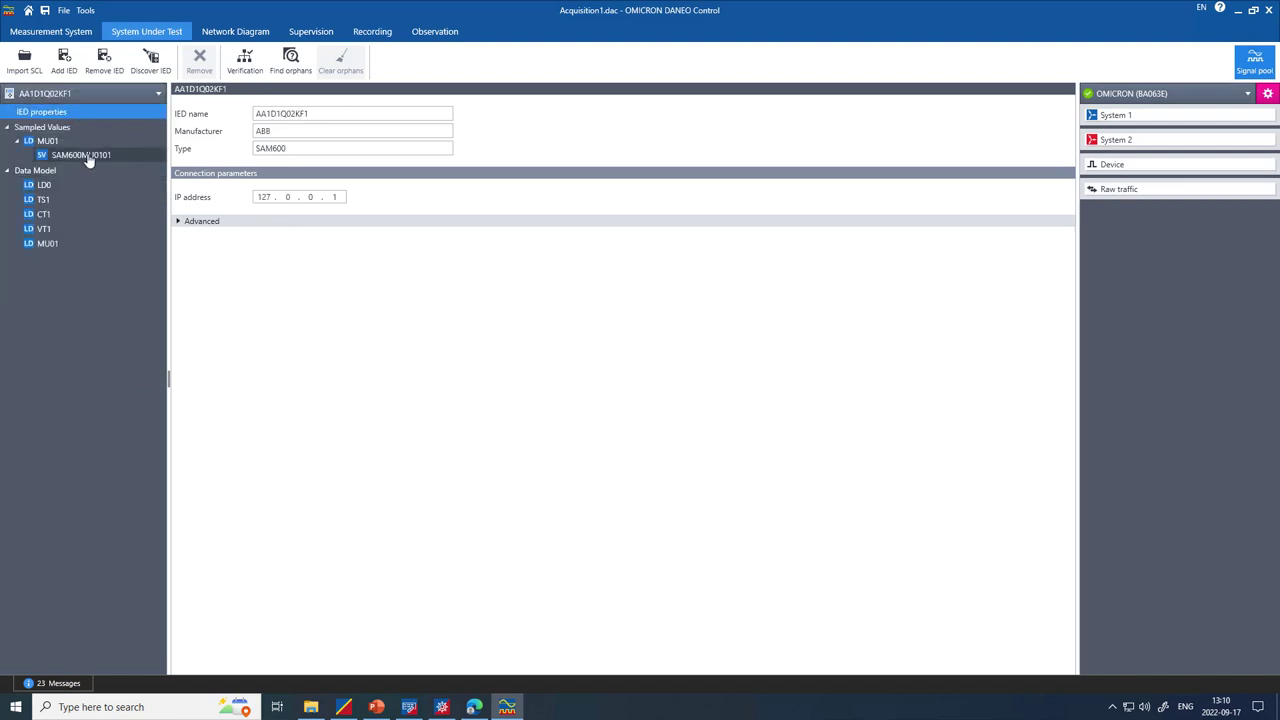
{"action": "left_click", "coordinate": [88, 158]}
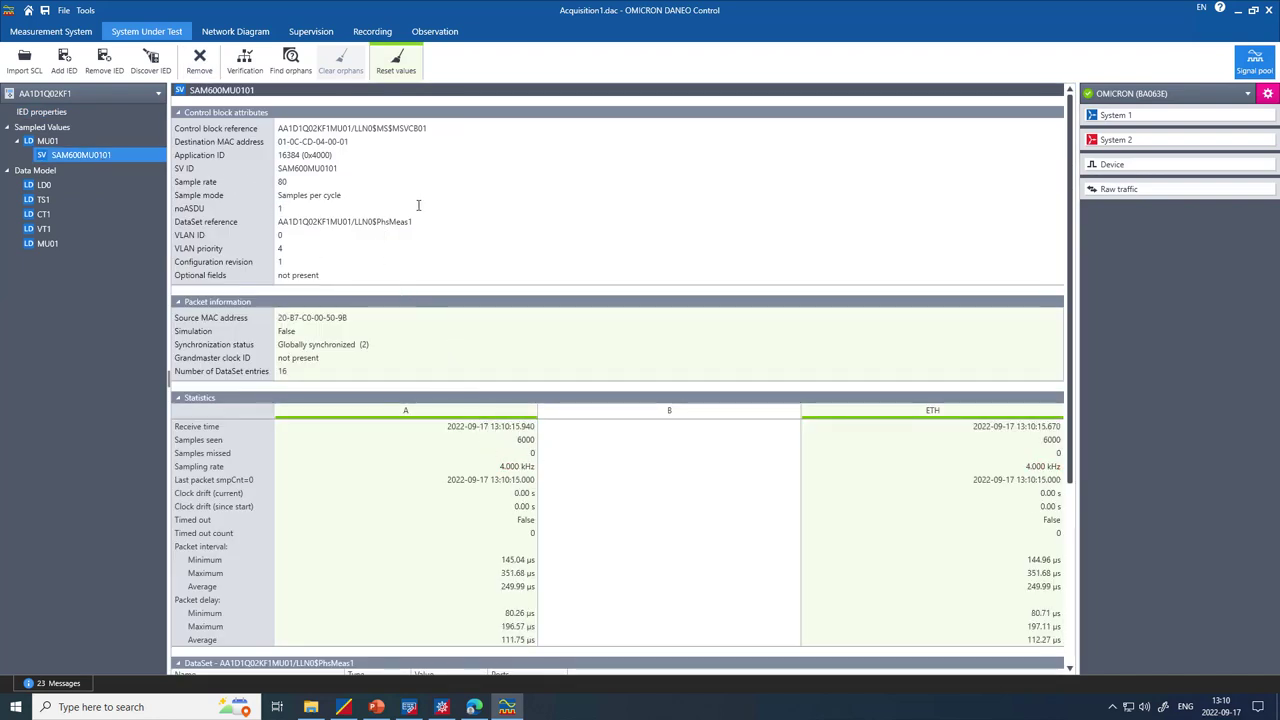
{"action": "scroll", "coordinate": [450, 515], "scroll_direction": "down", "scroll_amount": 3}
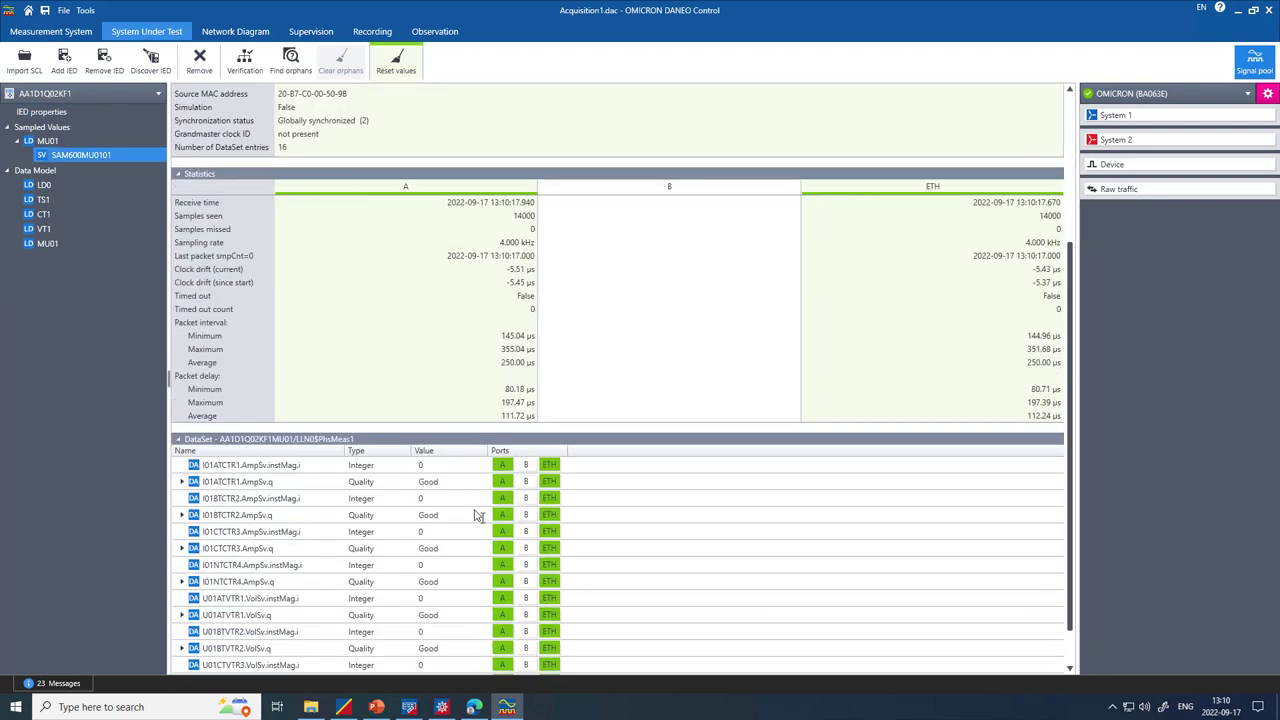
{"action": "left_click", "coordinate": [503, 418]}
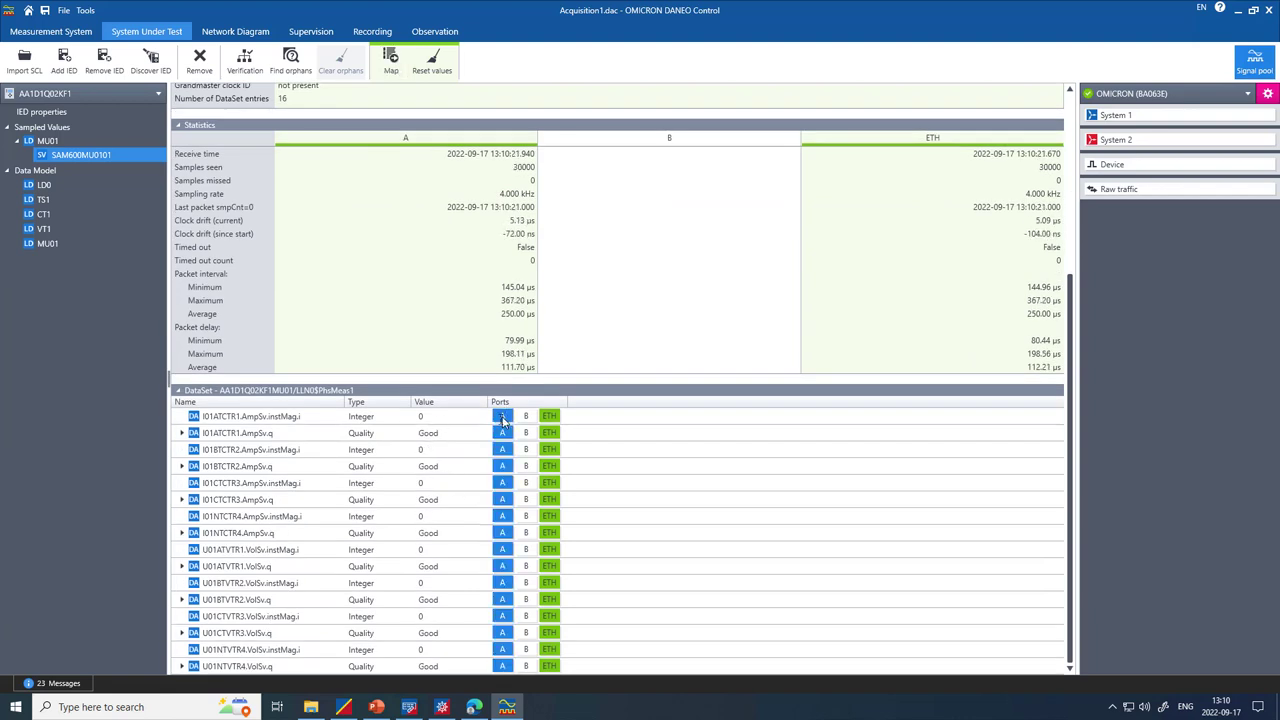
{"action": "left_click", "coordinate": [389, 62]}
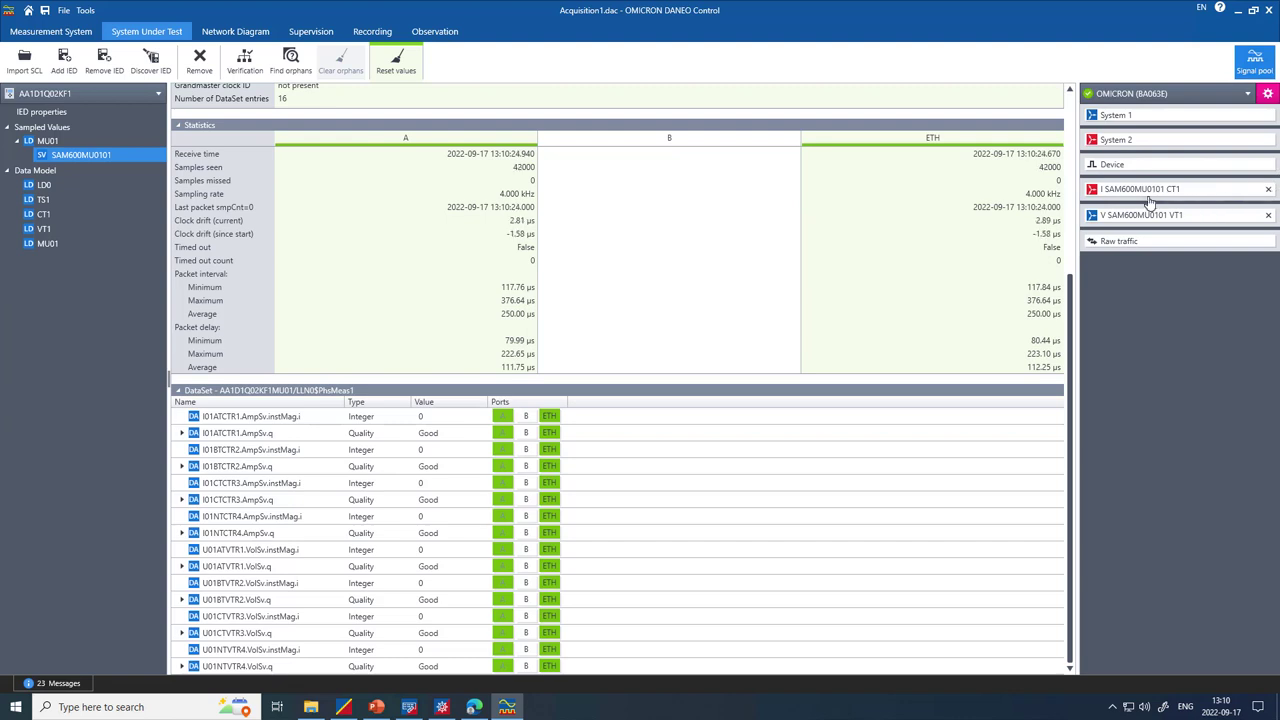
Plot the instantaneous values of I SAM600MU0101 CT1 and V SAM600MU0101 VT1 as separate diagrams on the observation sheet
{"action": "left_click", "coordinate": [440, 35]}
{"action": "left_click", "coordinate": [1145, 190]}
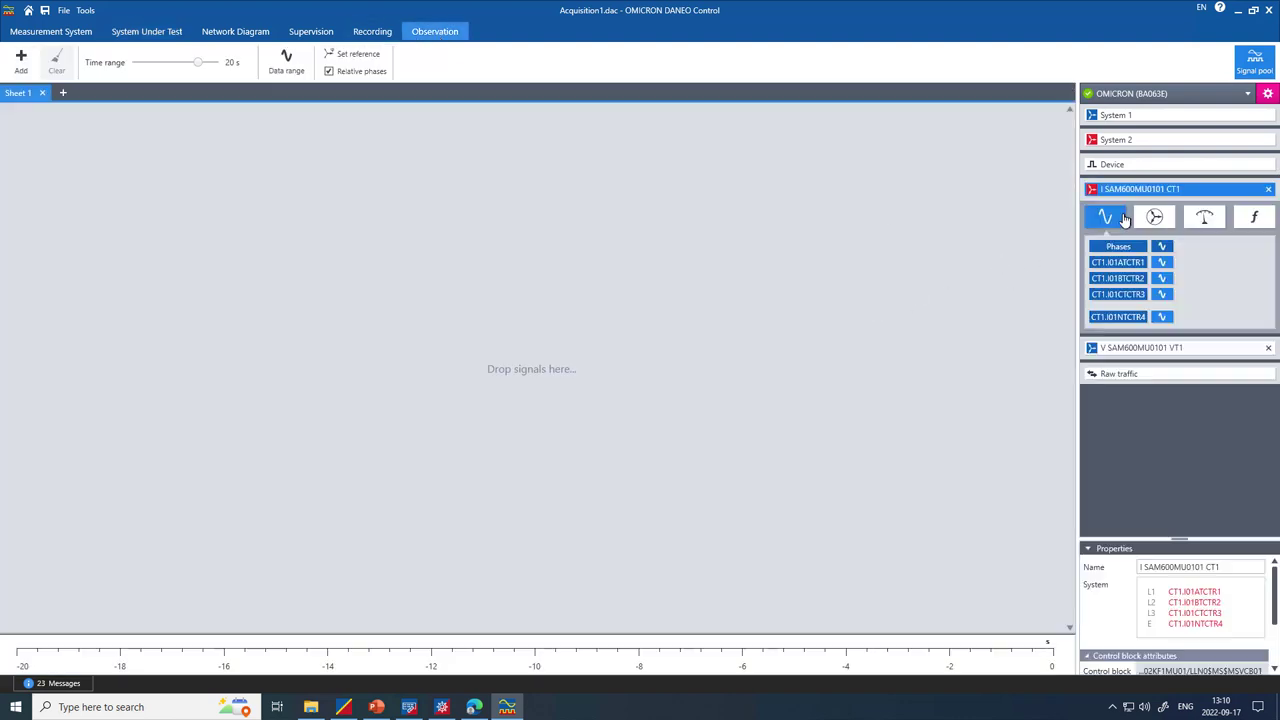
{"action": "left_click_drag", "start_coordinate": [1105, 220], "coordinate": [560, 238]}
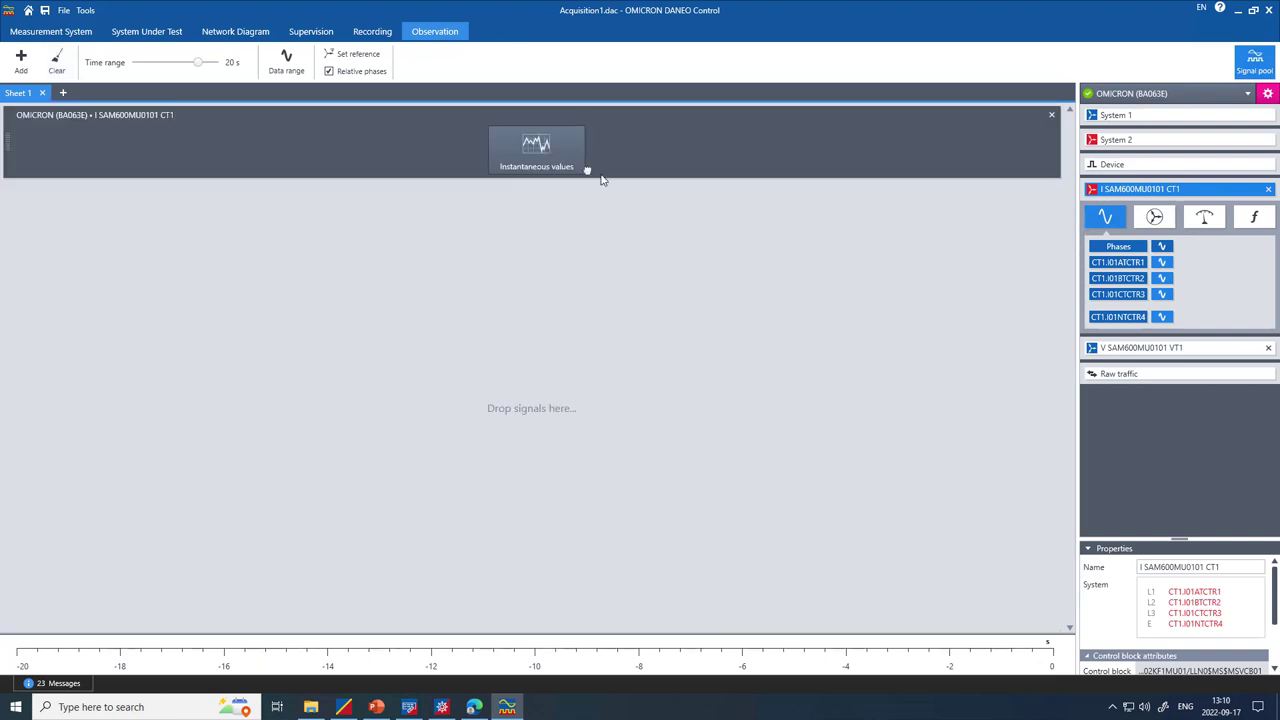
{"action": "left_click_drag", "start_coordinate": [601, 179], "coordinate": [614, 186]}
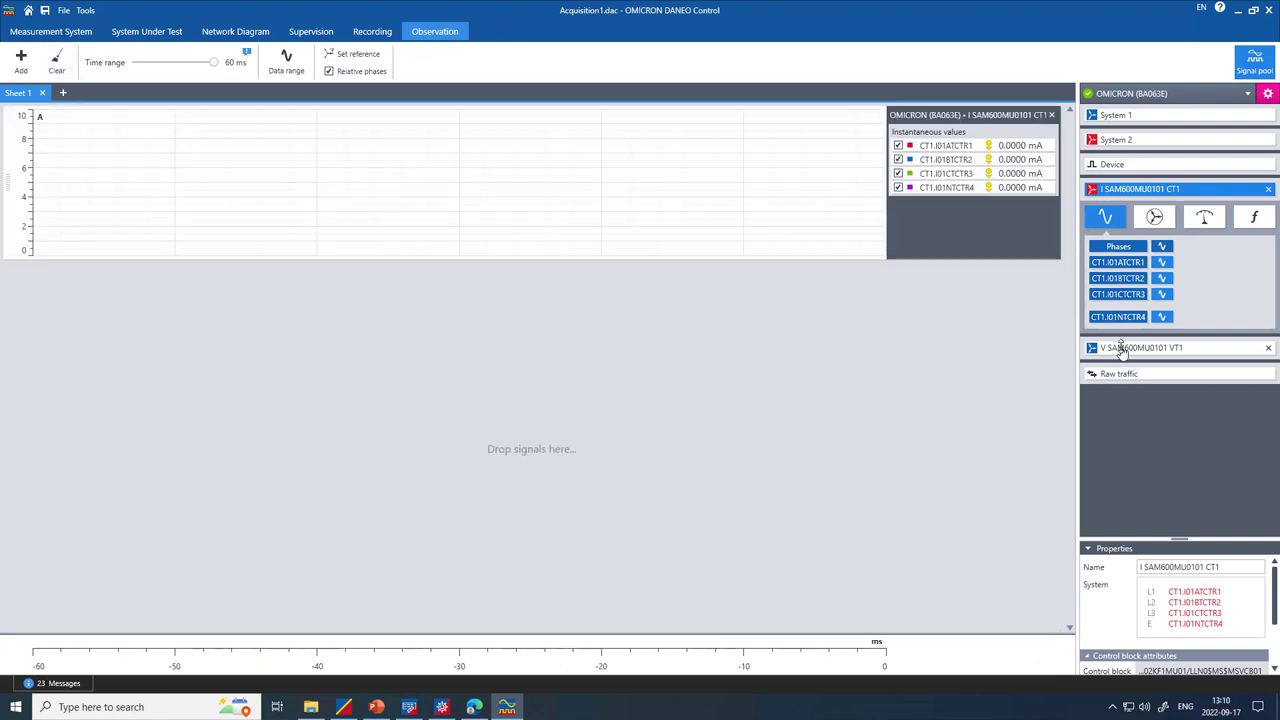
{"action": "left_click", "coordinate": [1122, 350]}
{"action": "left_click_drag", "start_coordinate": [1105, 245], "coordinate": [537, 320]}
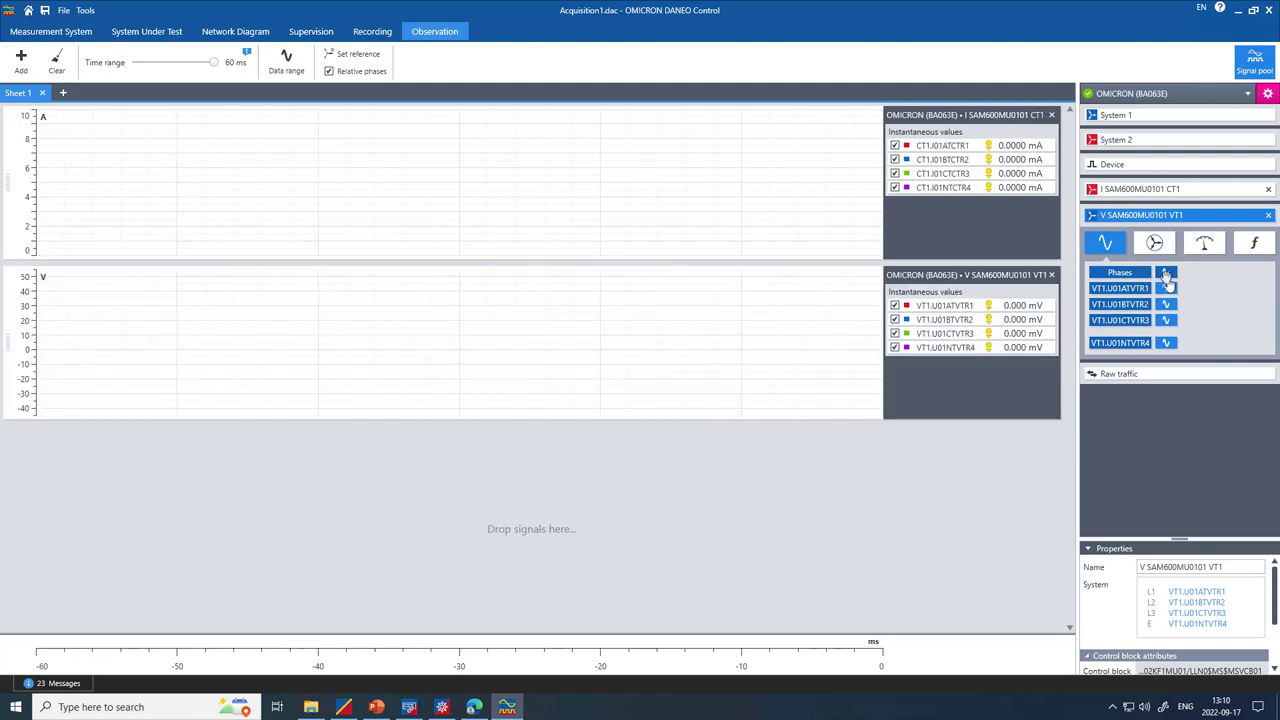
Add phasor diagrams for V SAM600MU0101 VT1 and I SAM600MU0101 CT1 side by side below the waveforms
{"action": "left_click_drag", "start_coordinate": [1154, 243], "coordinate": [350, 466]}
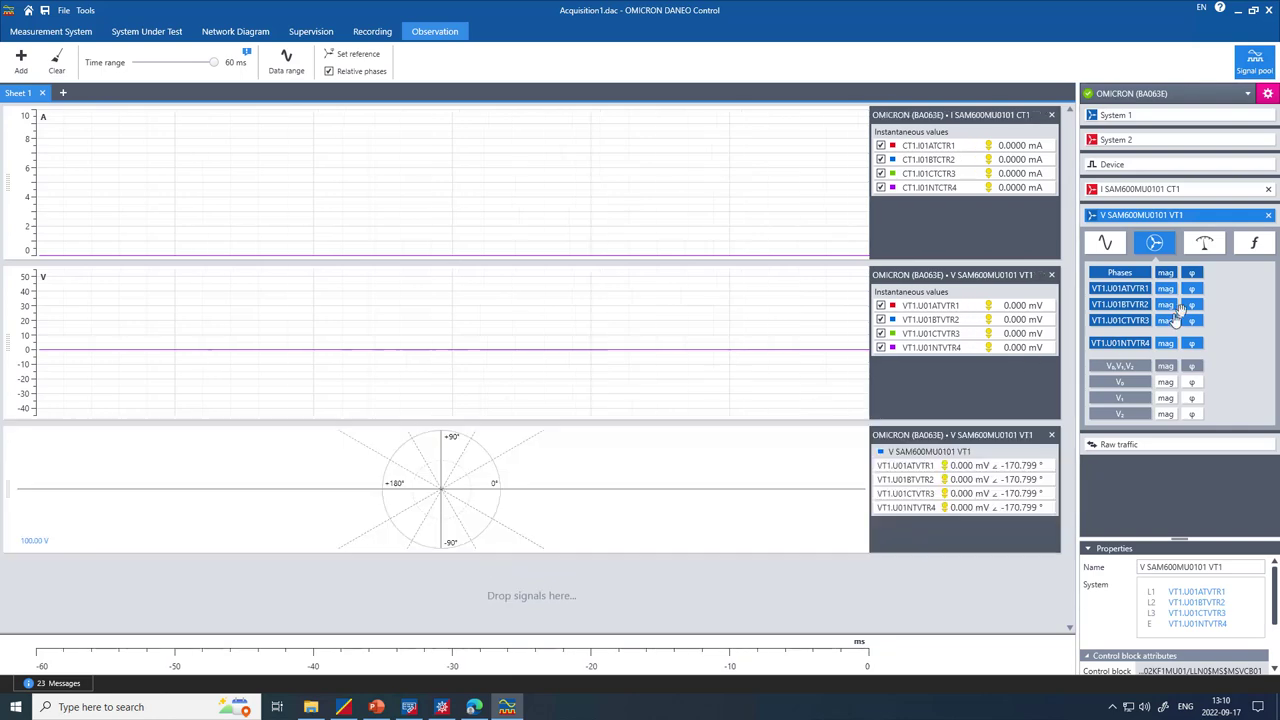
{"action": "left_click", "coordinate": [1146, 188]}
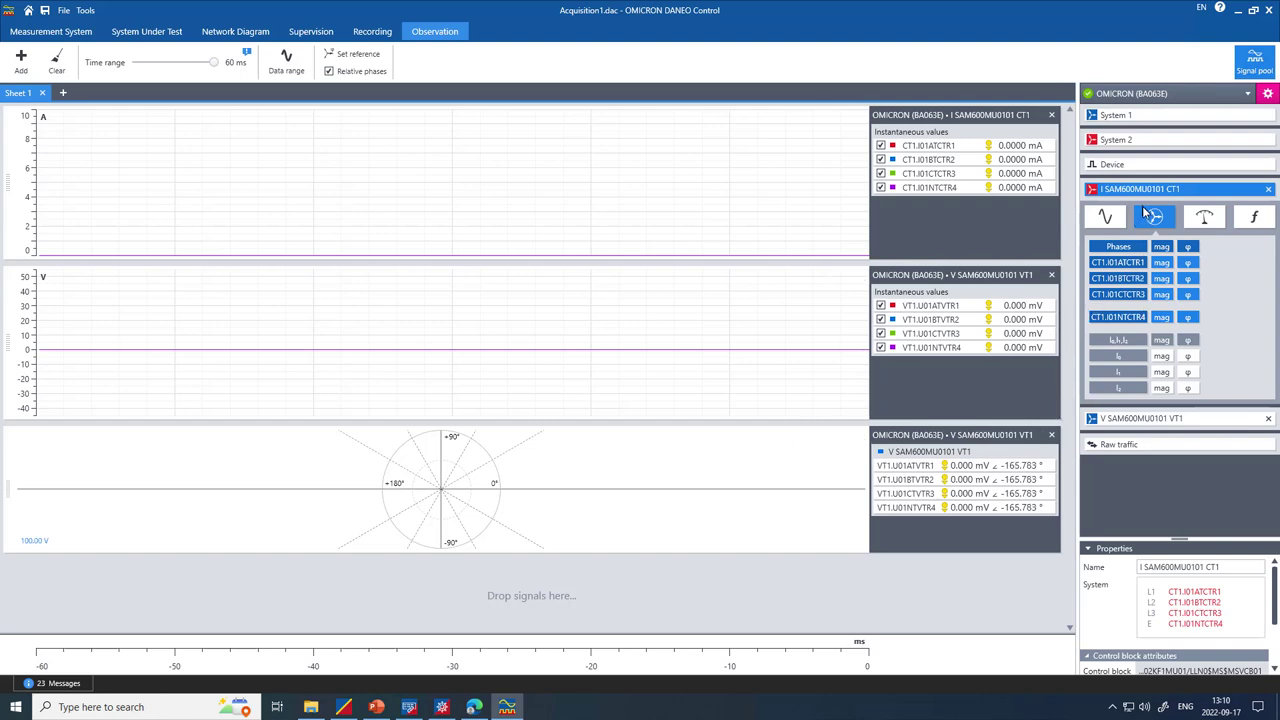
{"action": "left_click_drag", "start_coordinate": [1152, 215], "coordinate": [533, 575]}
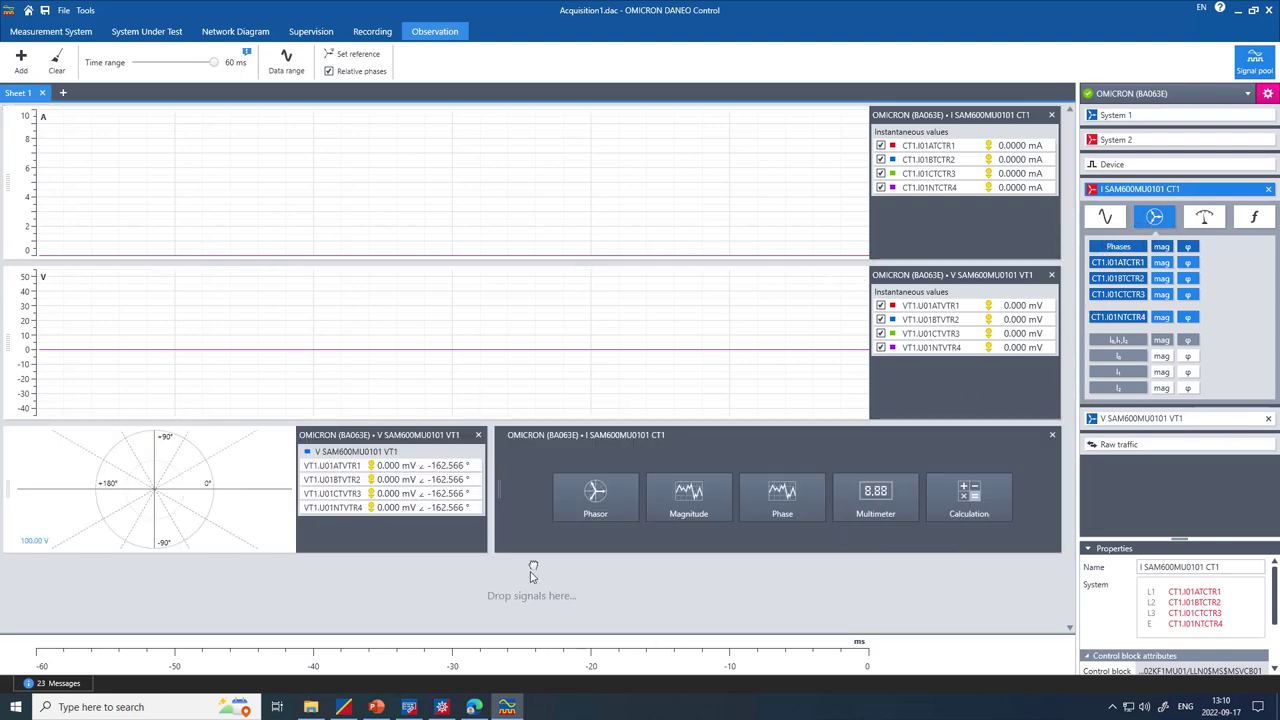
{"action": "left_click", "coordinate": [593, 500]}
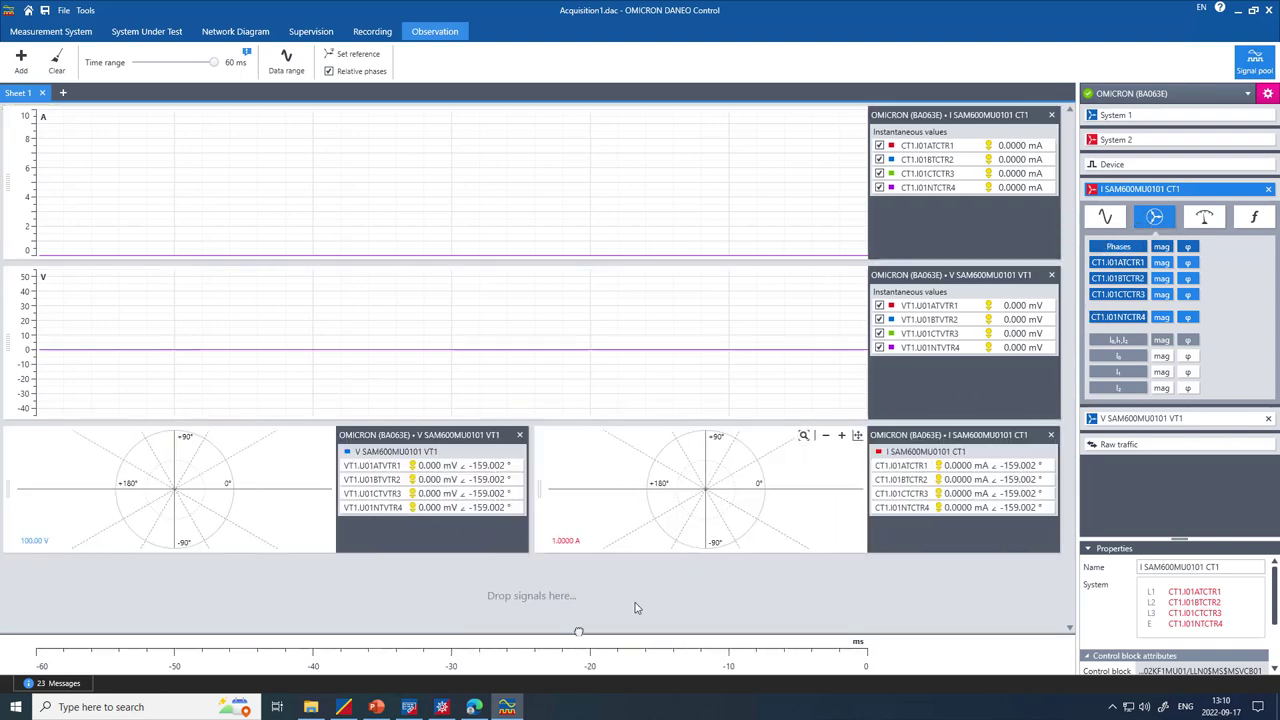
Switch to OMICRON Control Center and insert a new QuickCMC test module into the protection testing document
{"action": "left_click", "coordinate": [437, 708]}
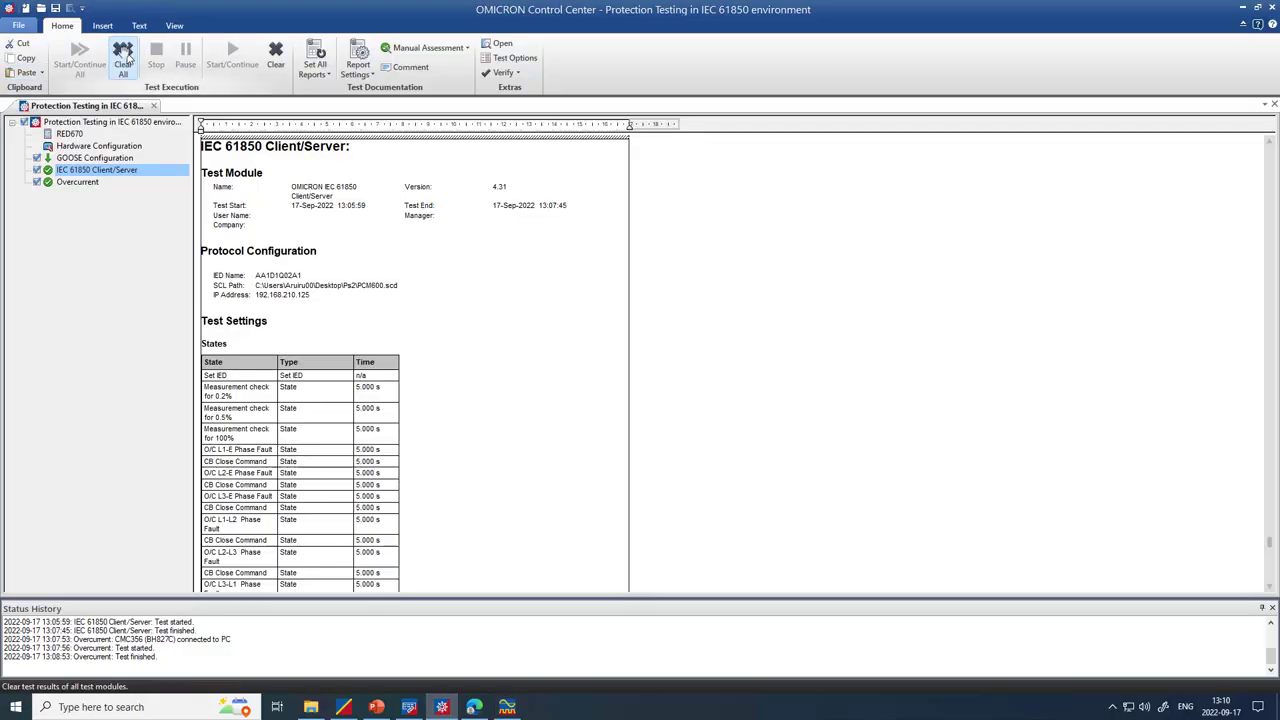
{"action": "left_click", "coordinate": [102, 25]}
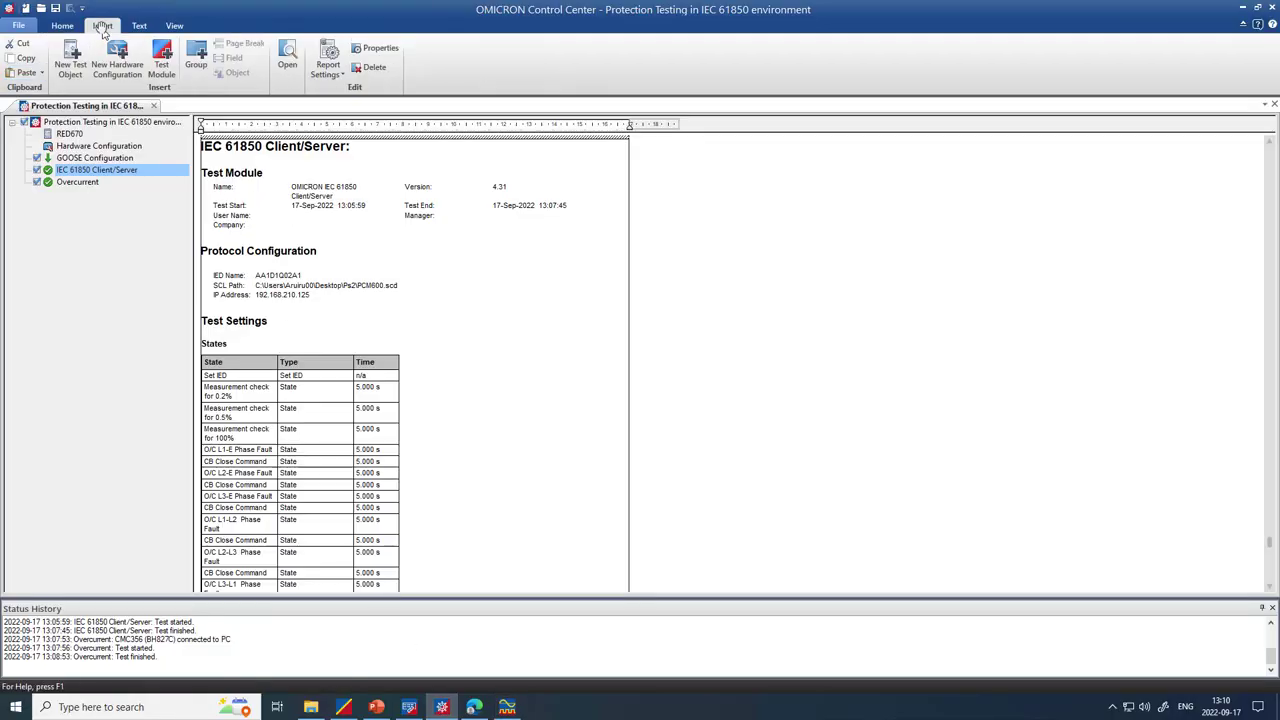
{"action": "left_click", "coordinate": [162, 62]}
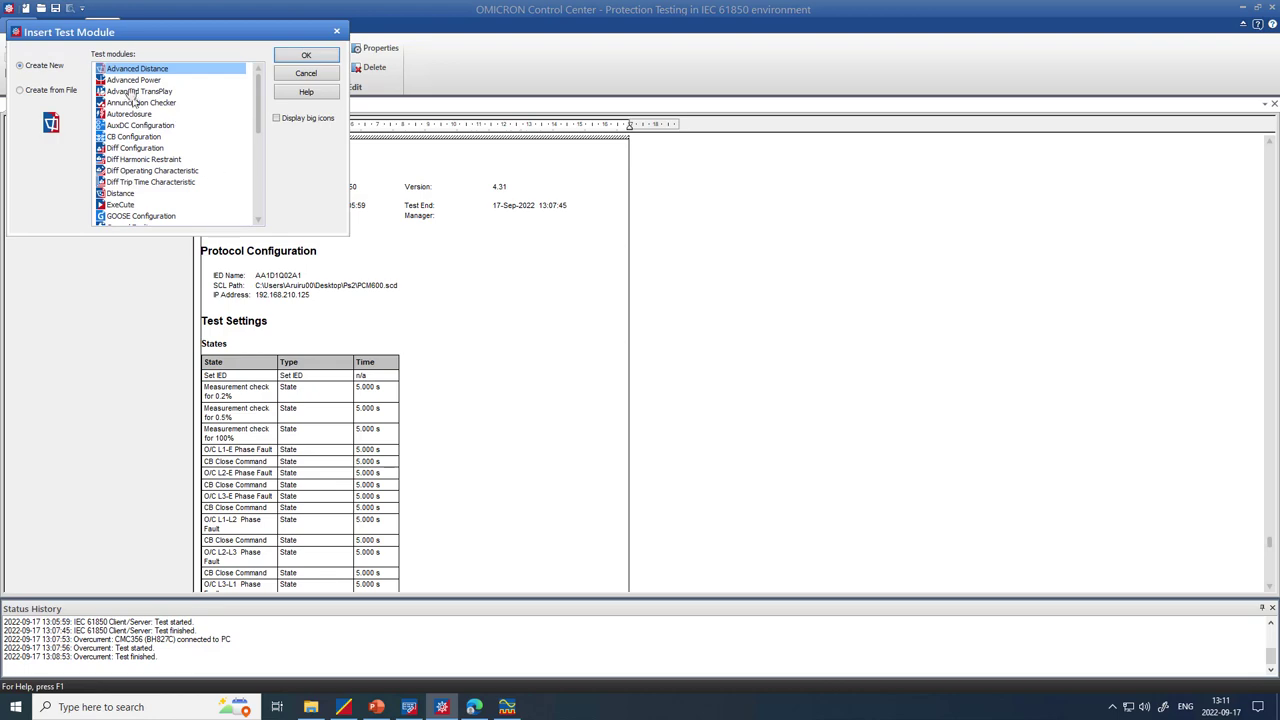
{"action": "left_click", "coordinate": [134, 91]}
{"action": "key", "text": "q"}
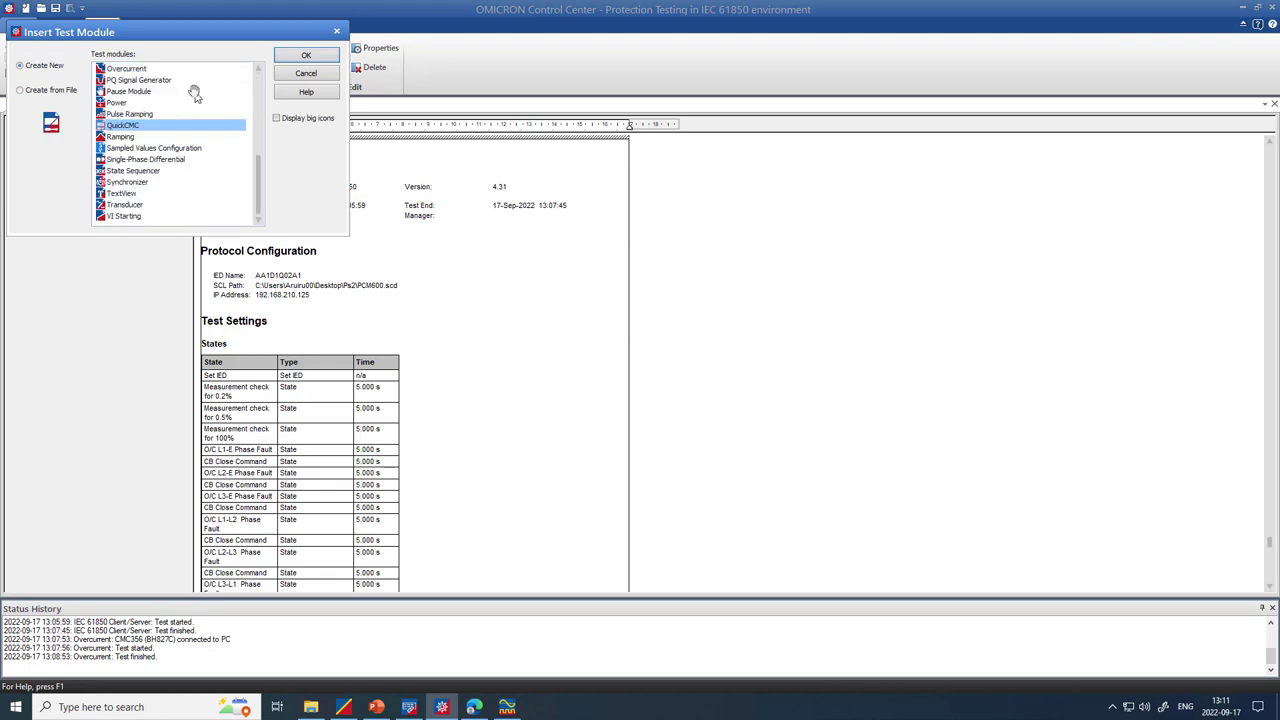
{"action": "left_click", "coordinate": [285, 56]}
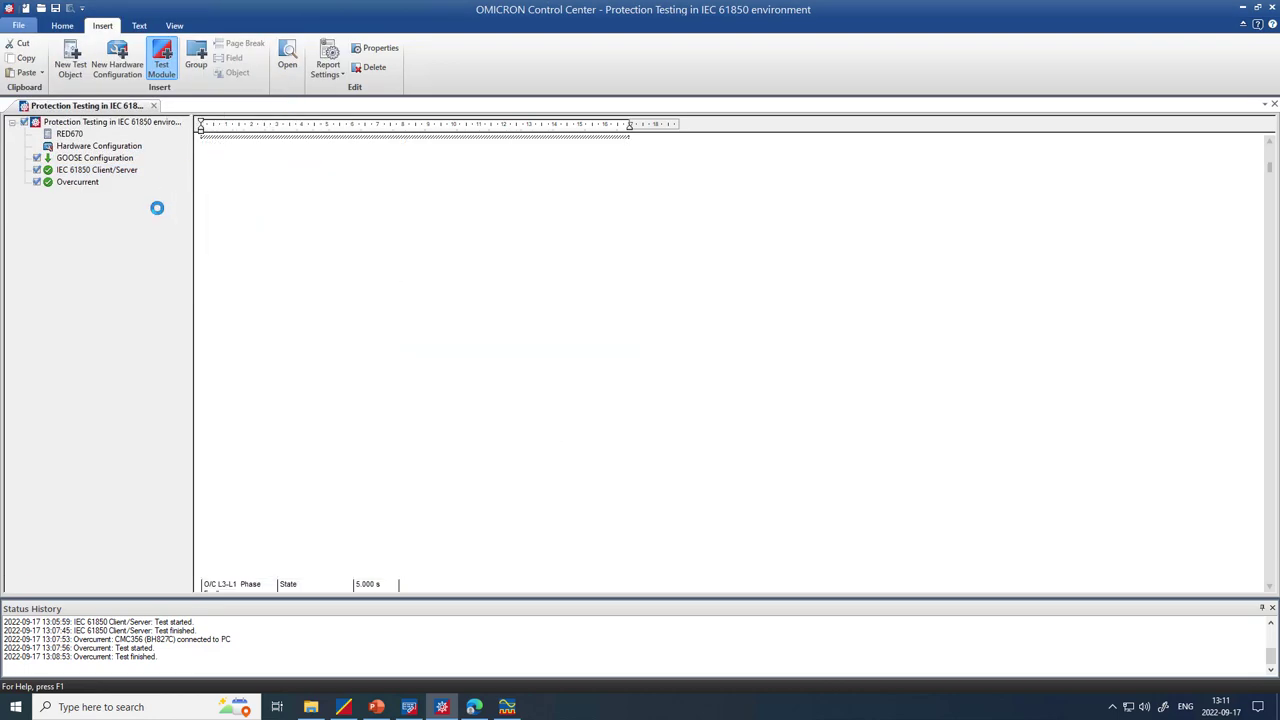
{"action": "left_click", "coordinate": [72, 181]}
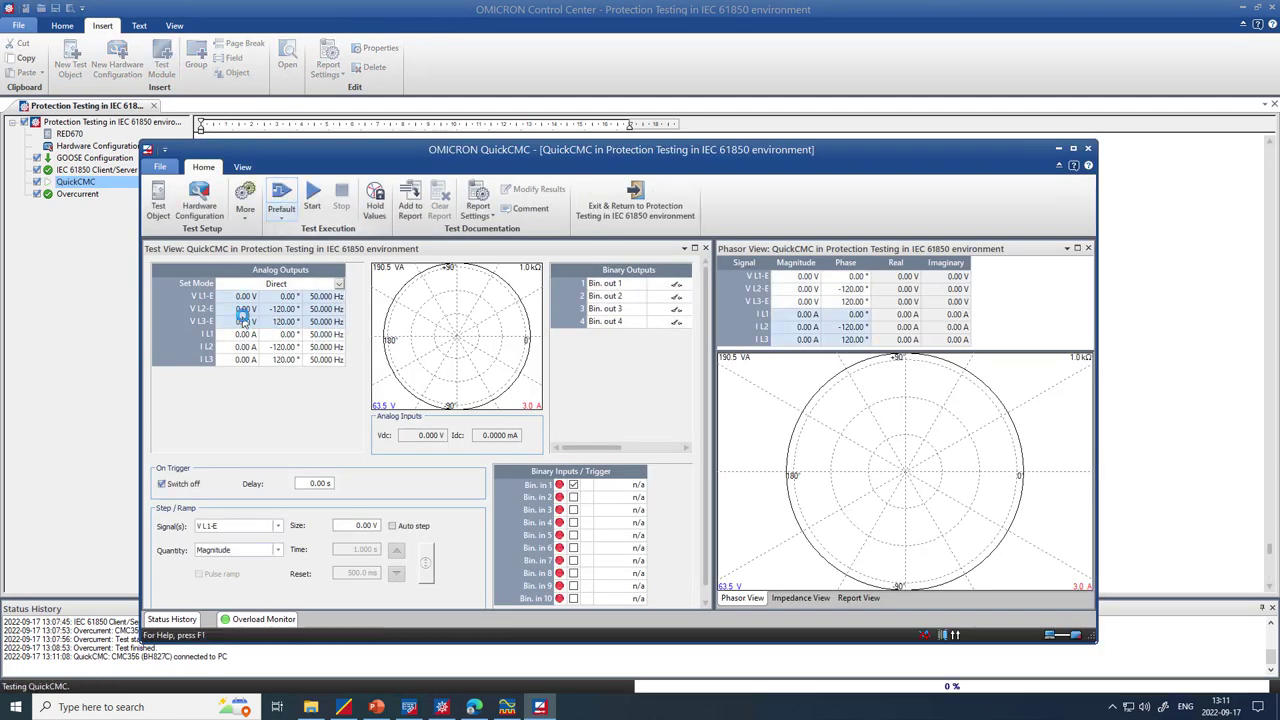
Set the QuickCMC analog outputs to 50 % load and start the output
{"action": "right_click", "coordinate": [237, 335]}
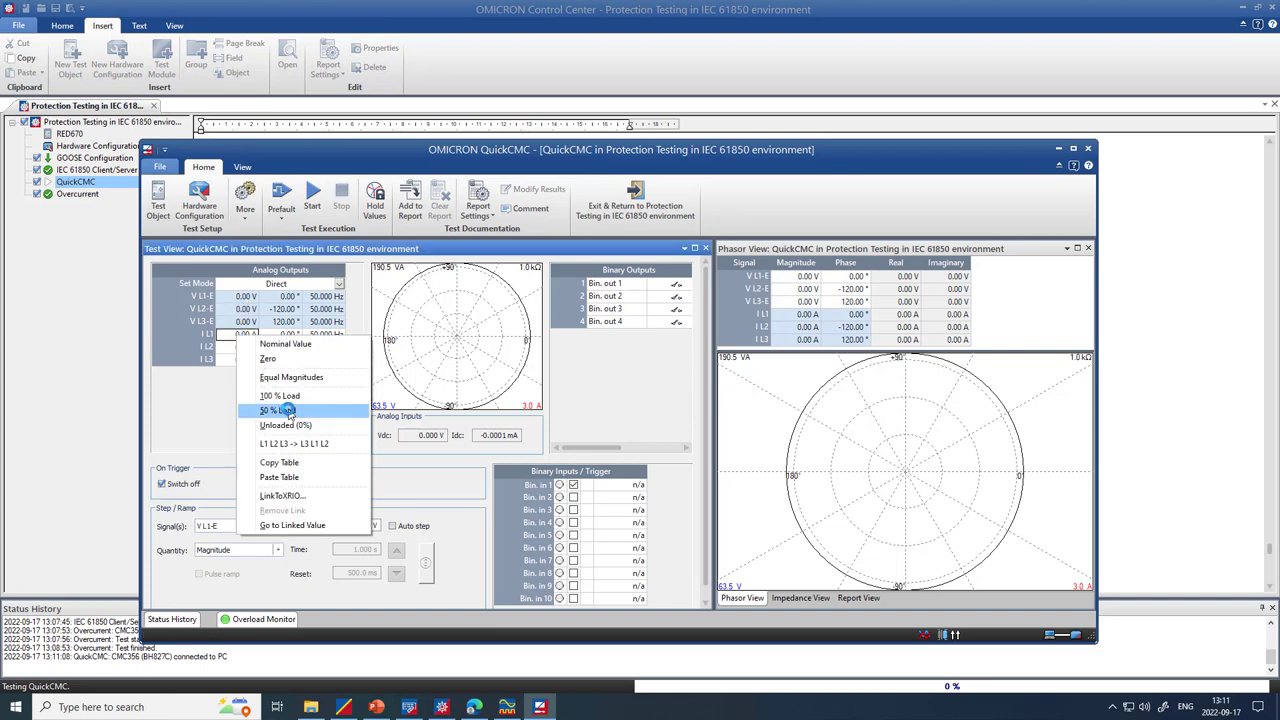
{"action": "left_click", "coordinate": [288, 409]}
{"action": "left_click", "coordinate": [314, 204]}
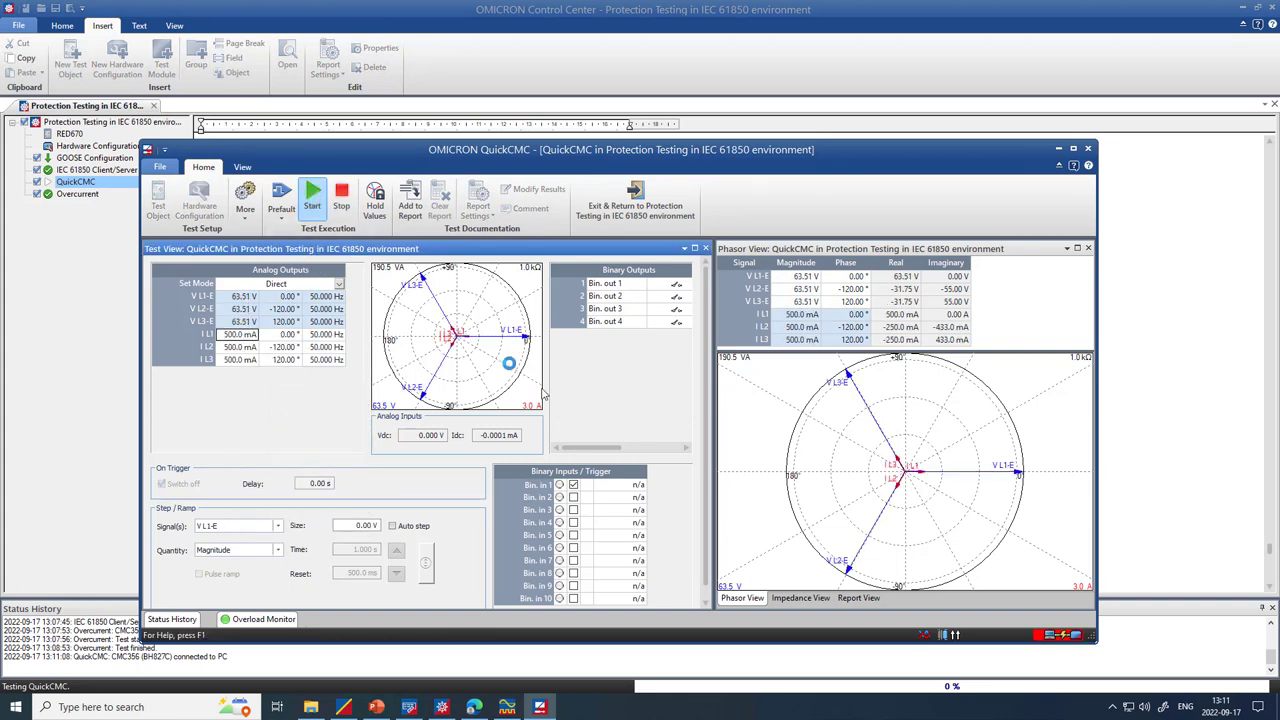
Switch to DANEO Control and create a power system from V SAM600MU0101 VT1 and I SAM600MU0101 CT1
{"action": "left_click", "coordinate": [507, 707]}
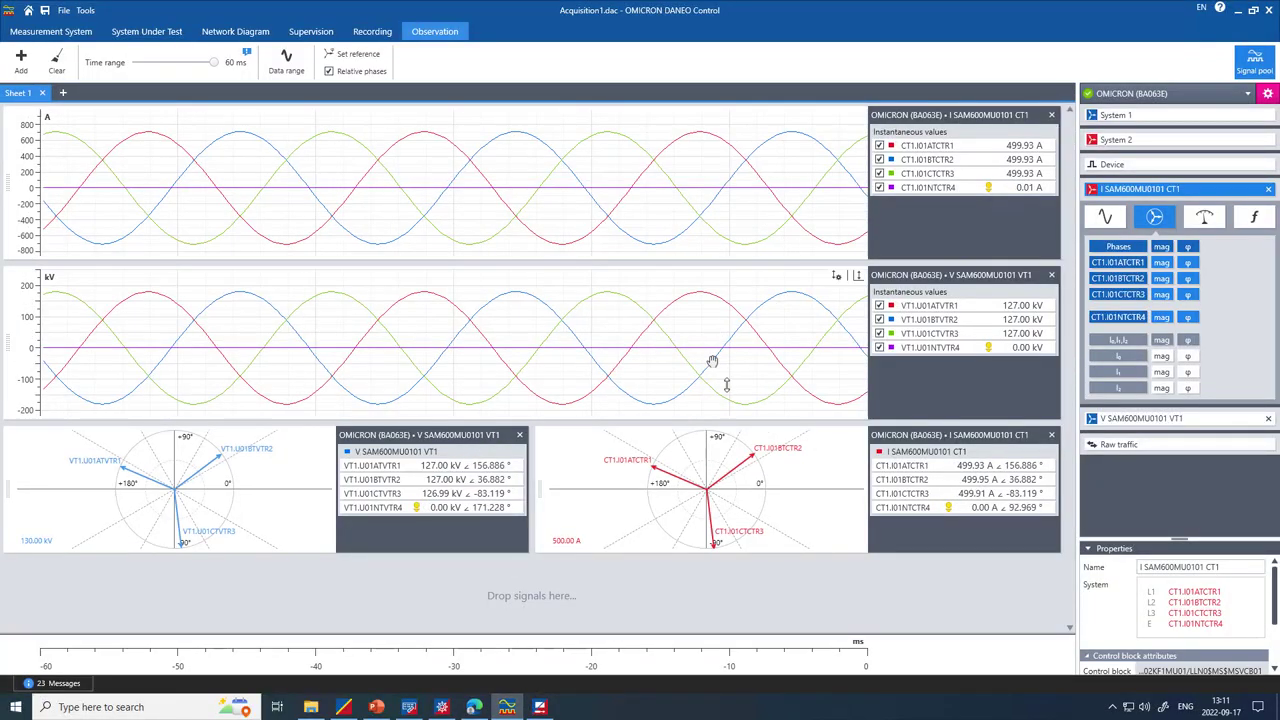
{"action": "left_click", "coordinate": [1267, 93]}
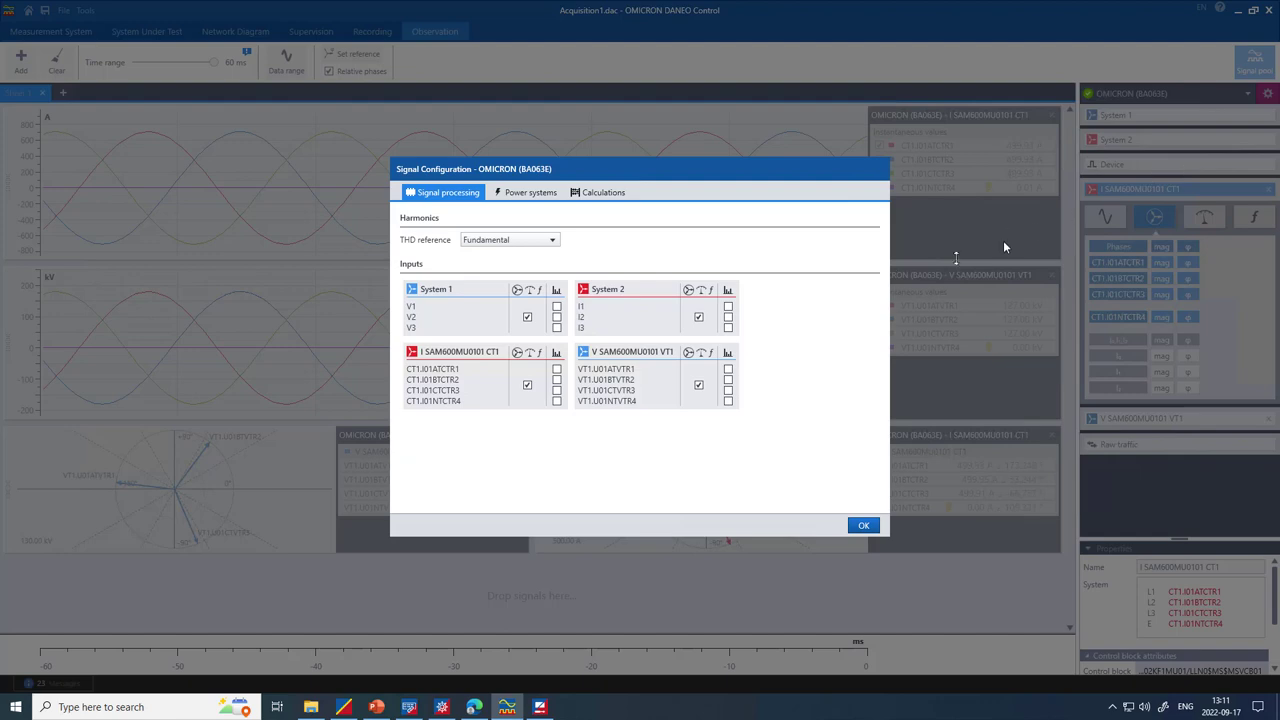
{"action": "left_click", "coordinate": [529, 192]}
{"action": "left_click", "coordinate": [468, 258]}
{"action": "left_click", "coordinate": [597, 258]}
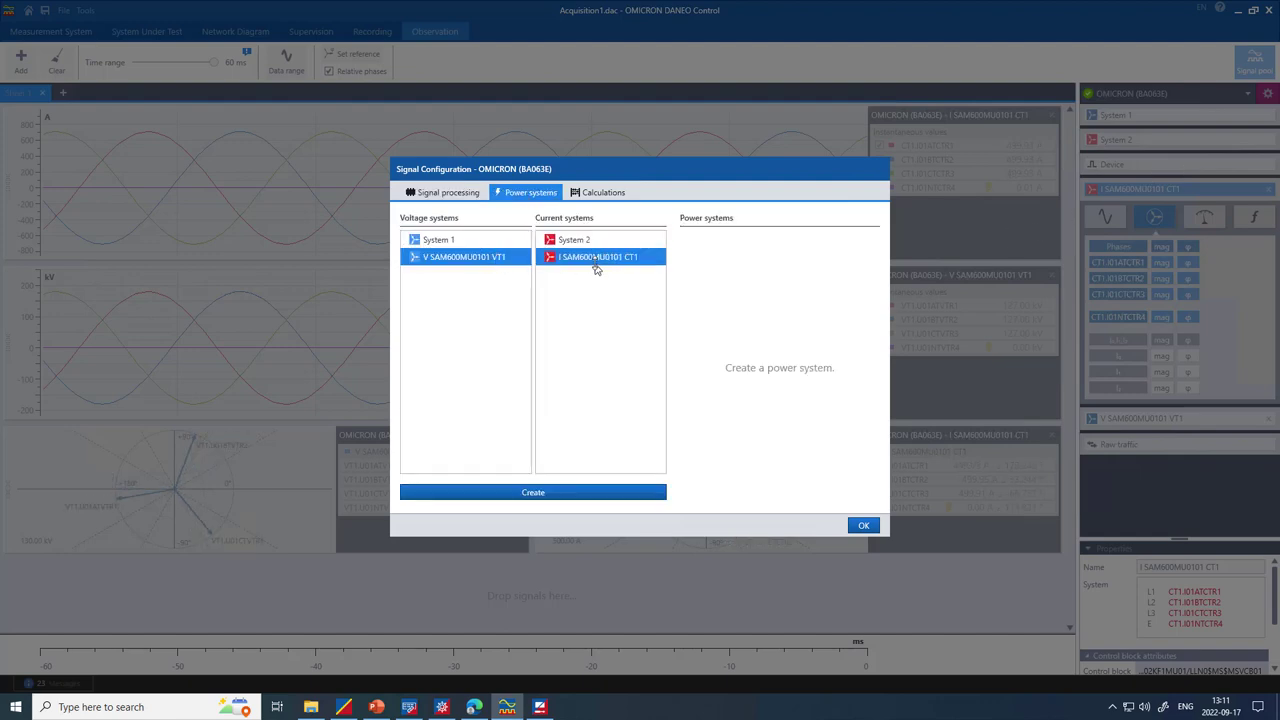
{"action": "left_click", "coordinate": [586, 493]}
{"action": "left_click", "coordinate": [863, 523]}
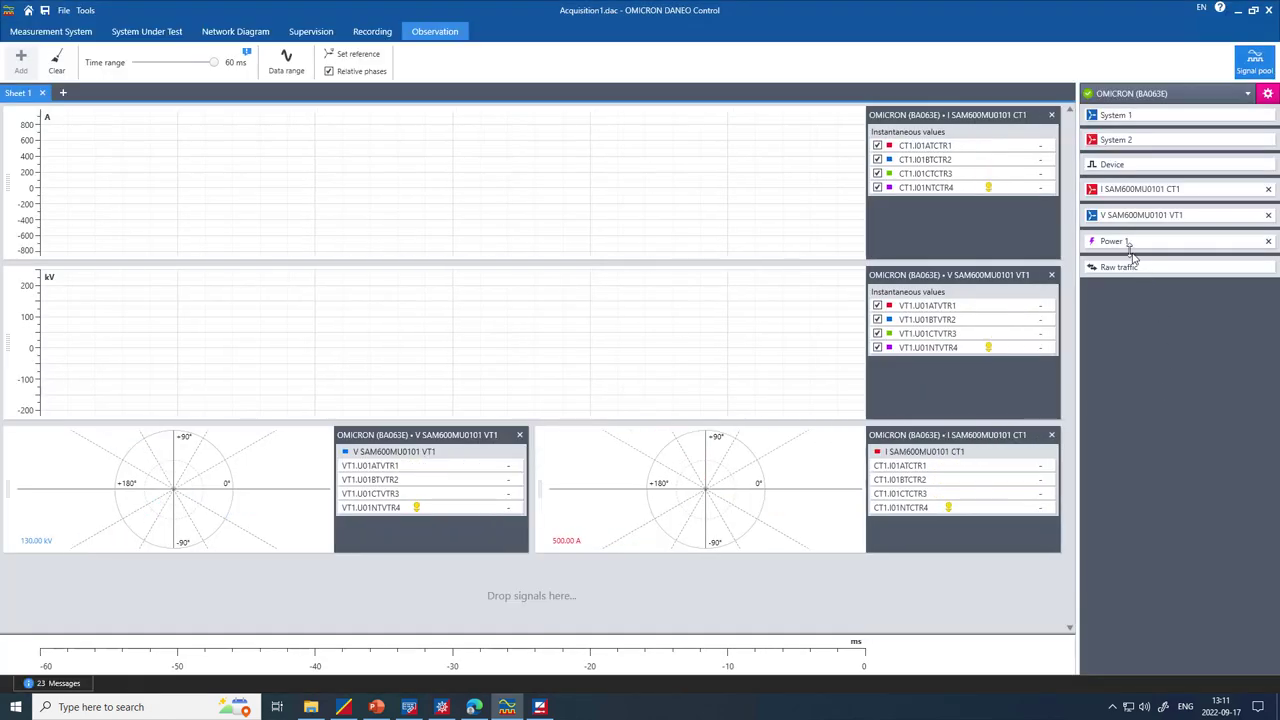
Add a second observation sheet with multimeters for the Power 1 phase values and the Power 1 sum values
{"action": "left_click", "coordinate": [1126, 243]}
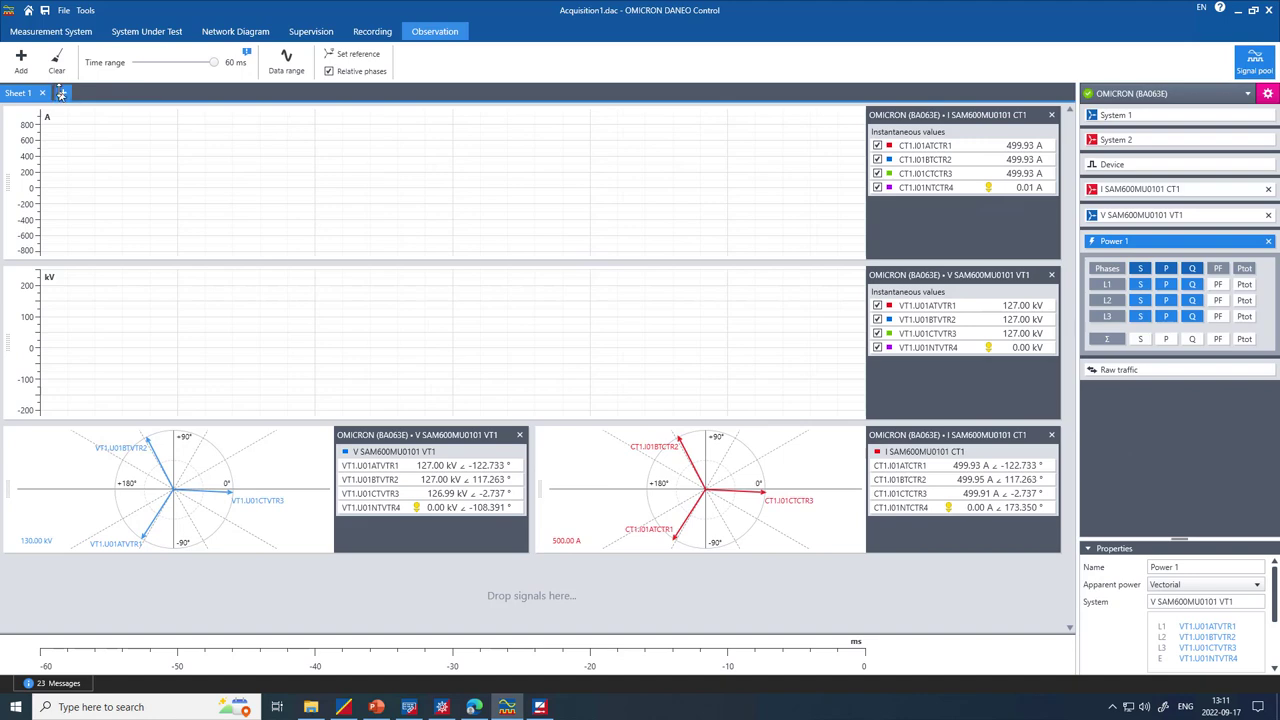
{"action": "left_click", "coordinate": [61, 93]}
{"action": "left_click", "coordinate": [1107, 270]}
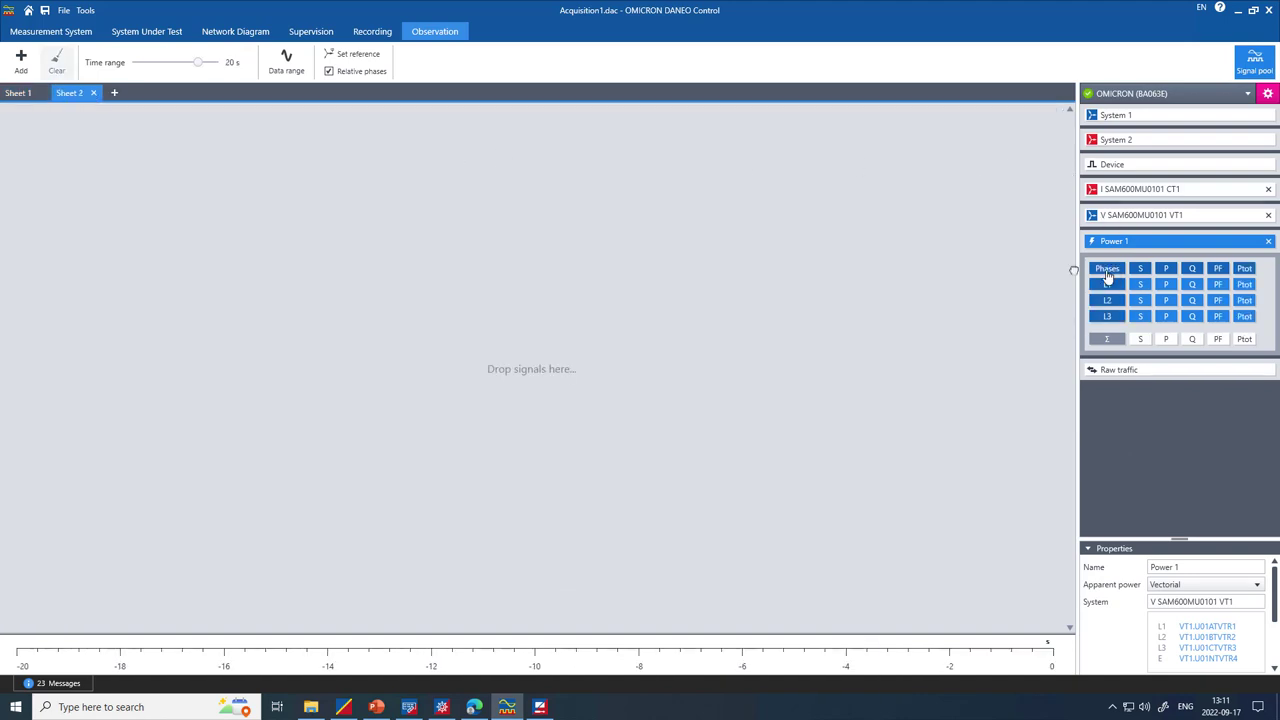
{"action": "left_click_drag", "start_coordinate": [1107, 272], "coordinate": [423, 189]}
{"action": "left_click", "coordinate": [530, 160]}
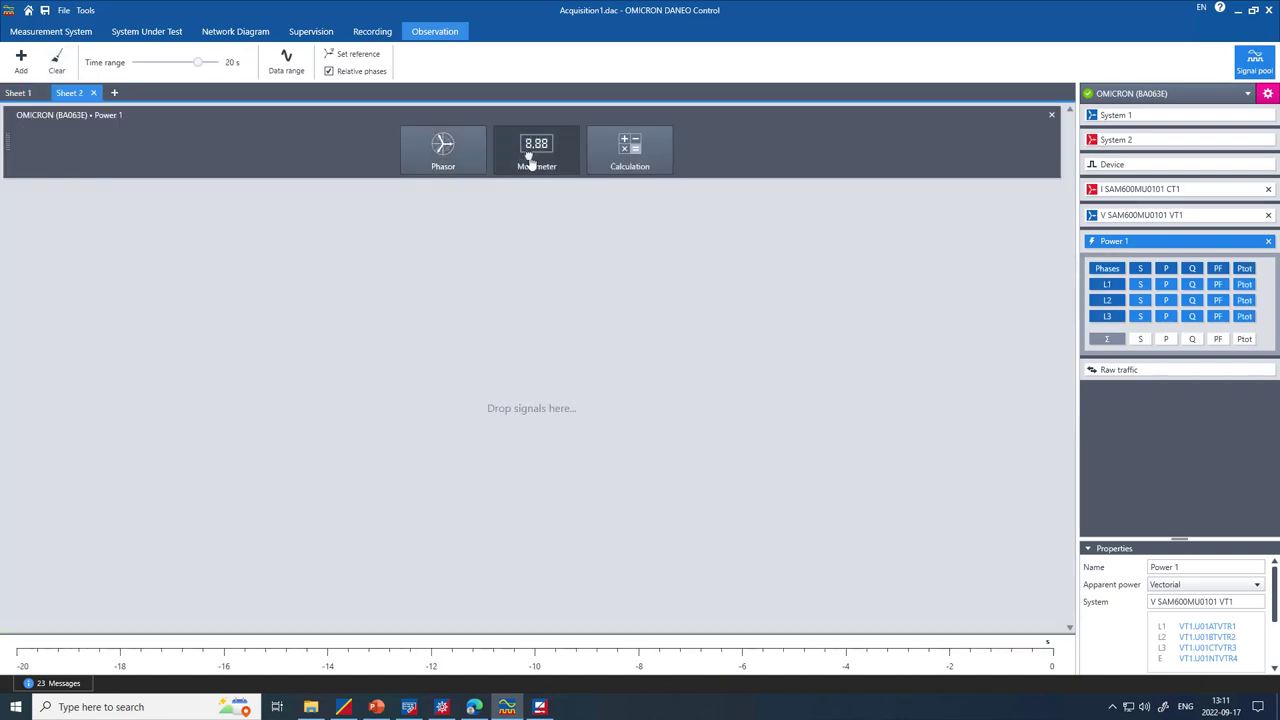
{"action": "left_click", "coordinate": [1108, 340]}
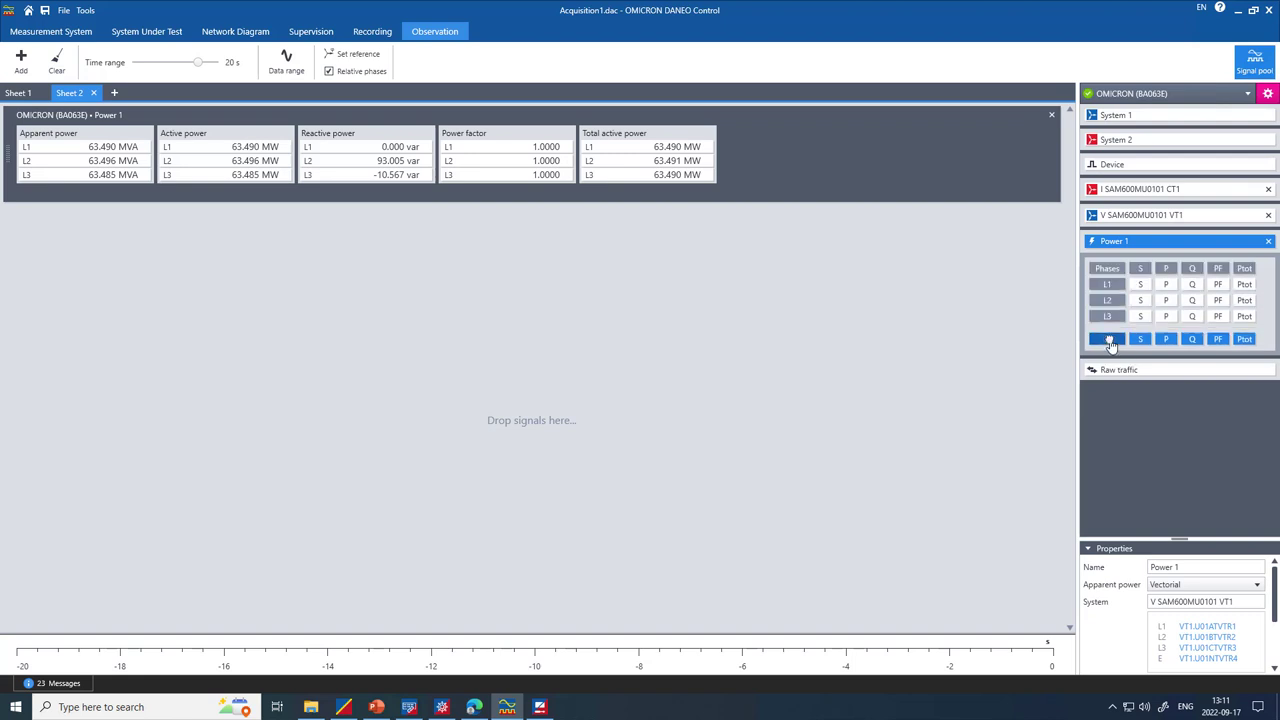
{"action": "left_click_drag", "start_coordinate": [1105, 342], "coordinate": [486, 331]}
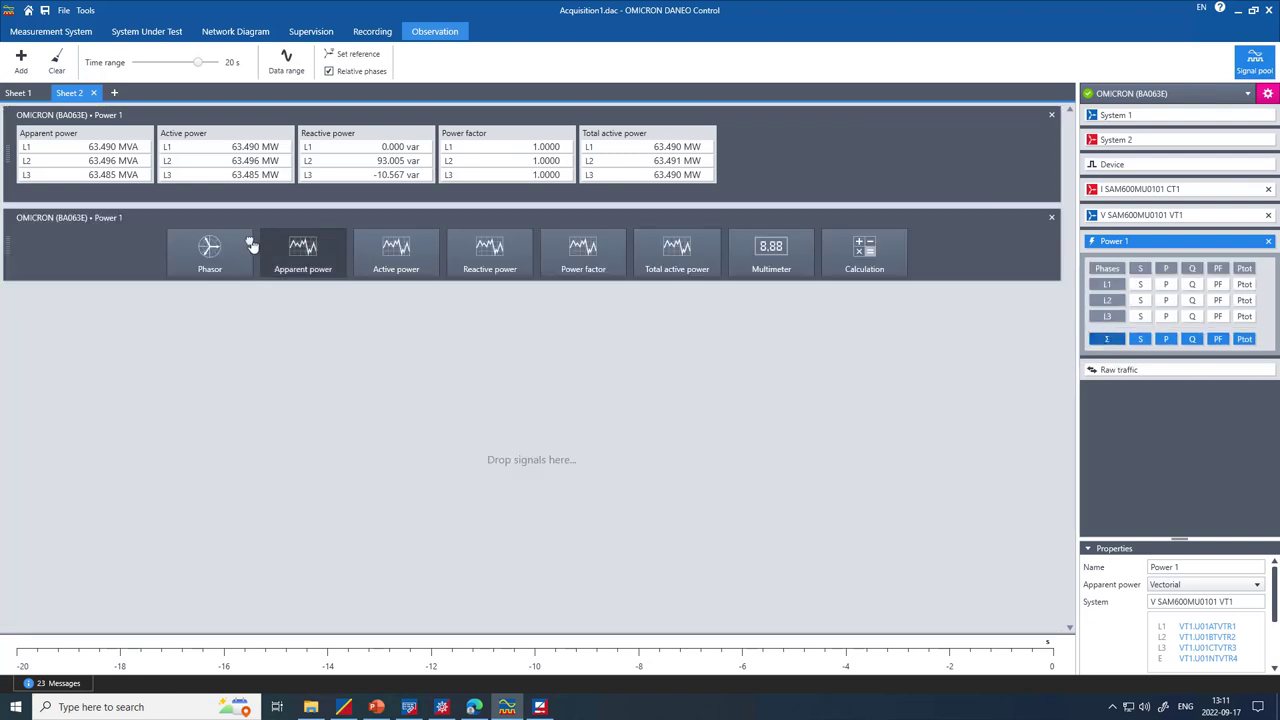
{"action": "left_click", "coordinate": [767, 262]}
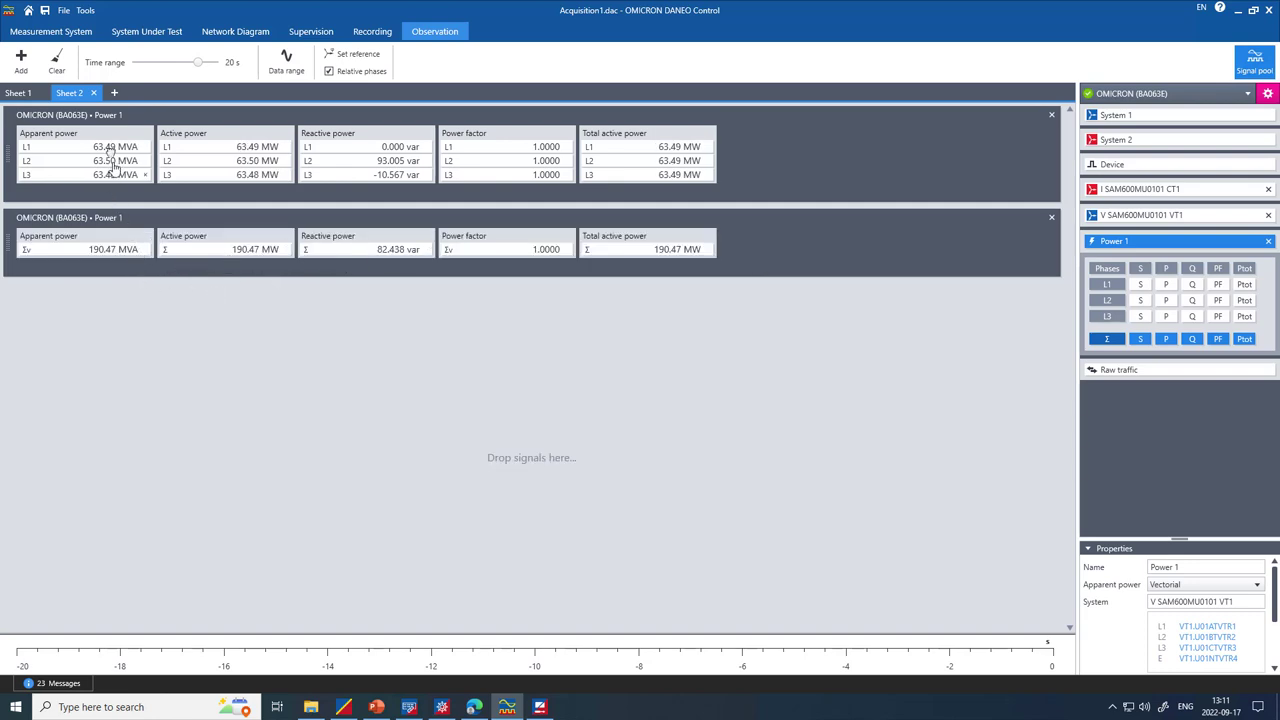
Launch IEDScout and discover the IED AA1D1Q02A1 at 192.168.210.125 from the previous connections
{"action": "left_click", "coordinate": [538, 707]}
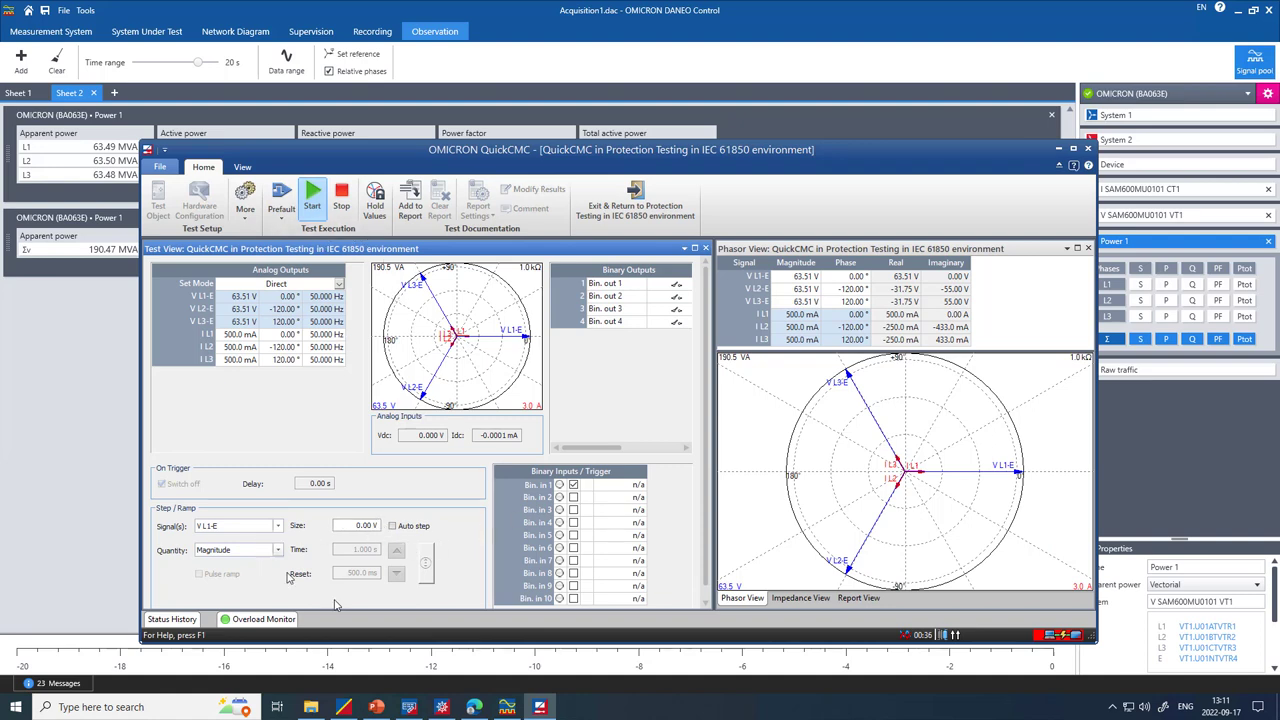
{"action": "key", "text": "super"}
{"action": "type", "text": "ied"}
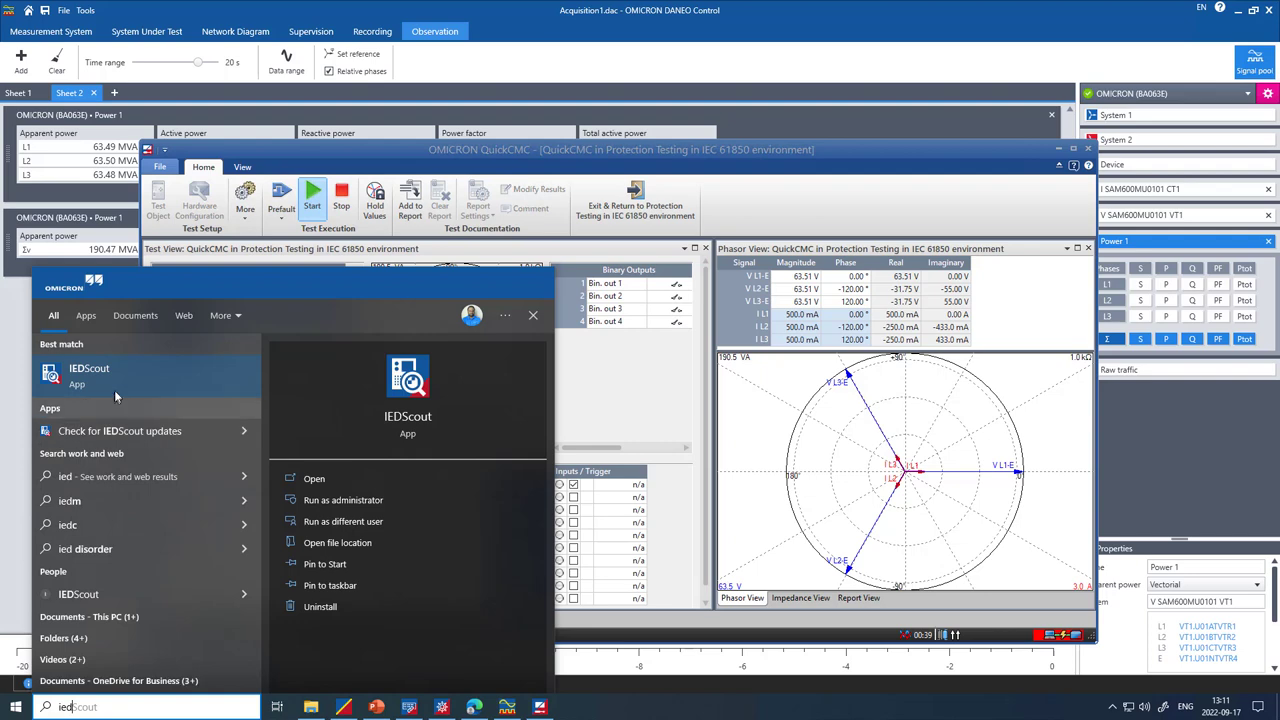
{"action": "key", "text": "Return"}
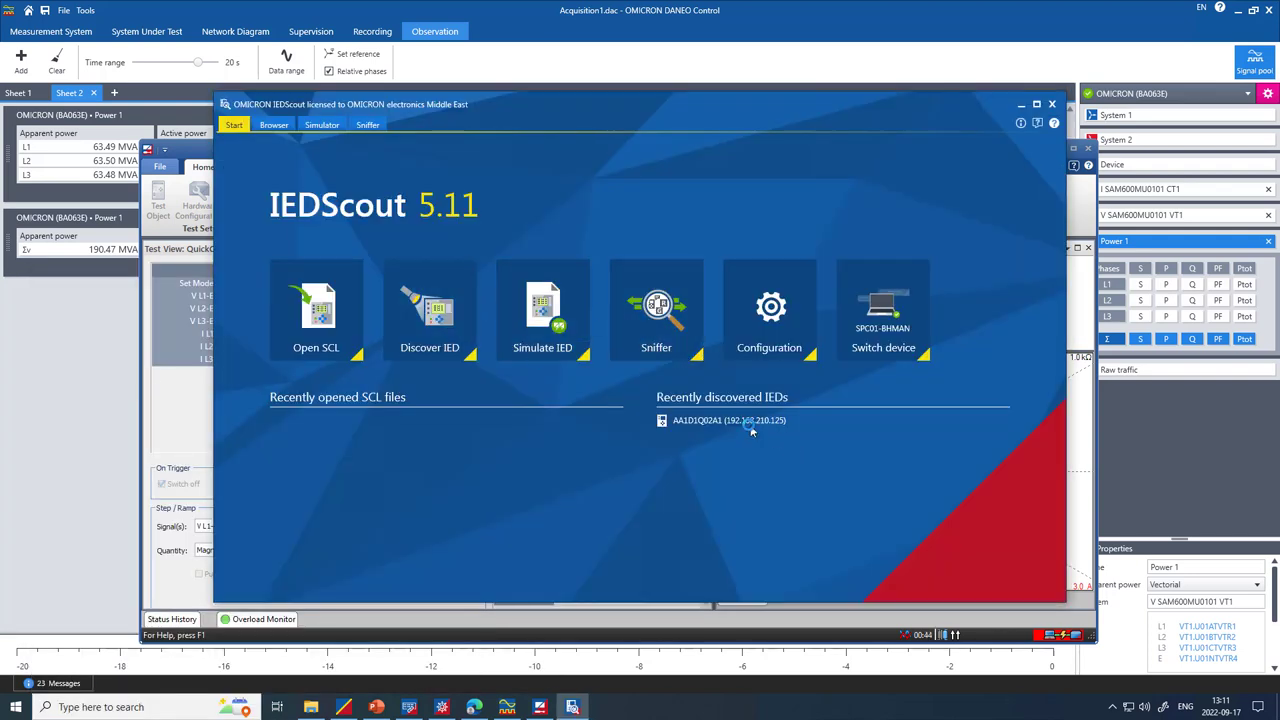
{"action": "left_click", "coordinate": [430, 300]}
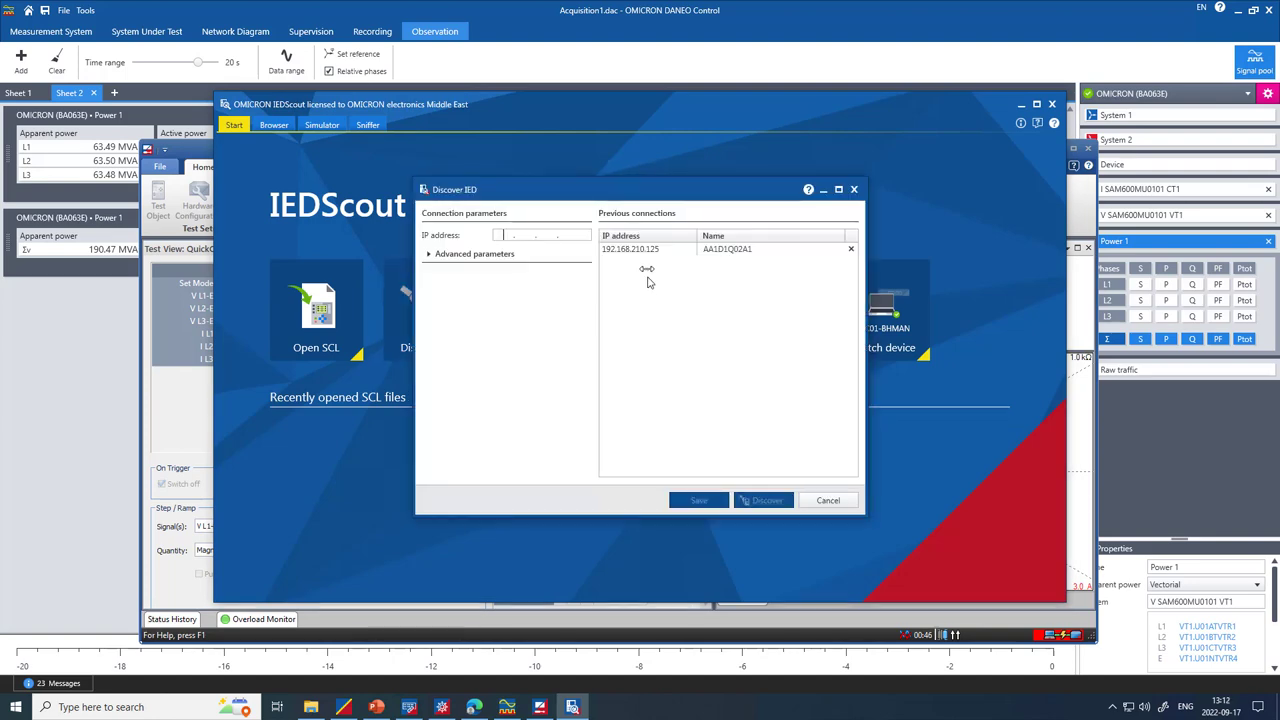
{"action": "left_click", "coordinate": [615, 250]}
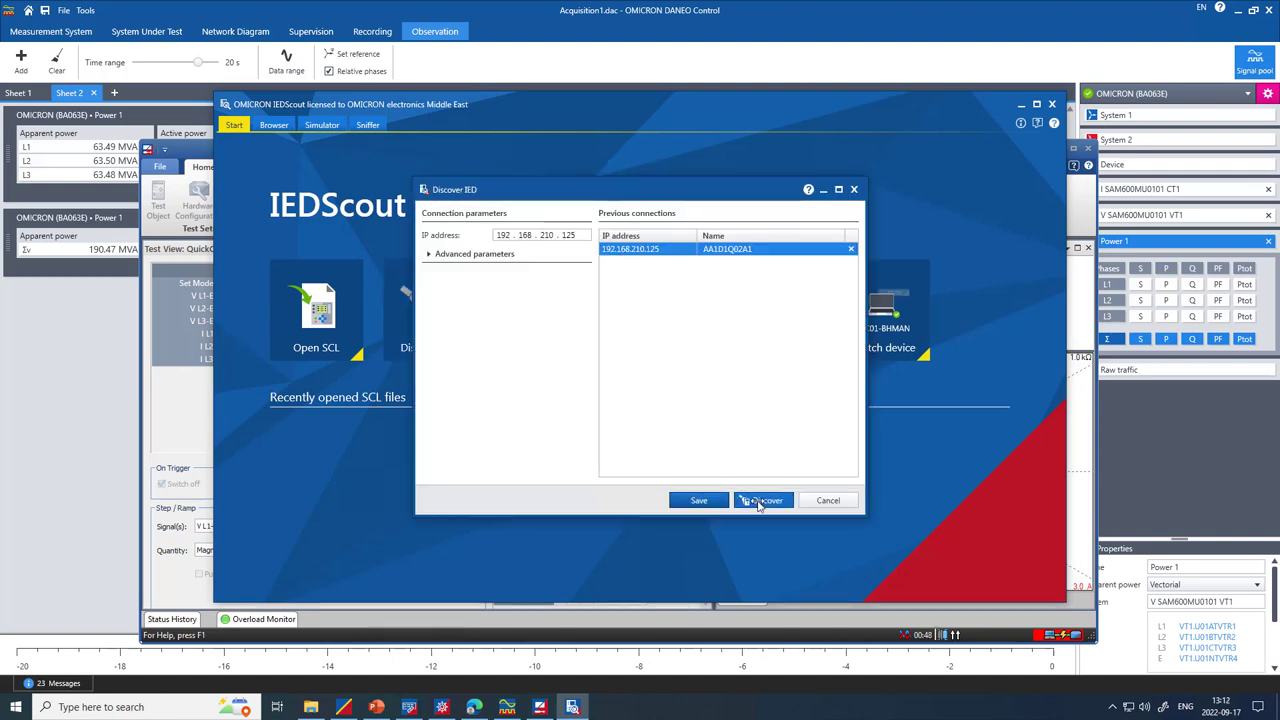
{"action": "left_click", "coordinate": [757, 500]}
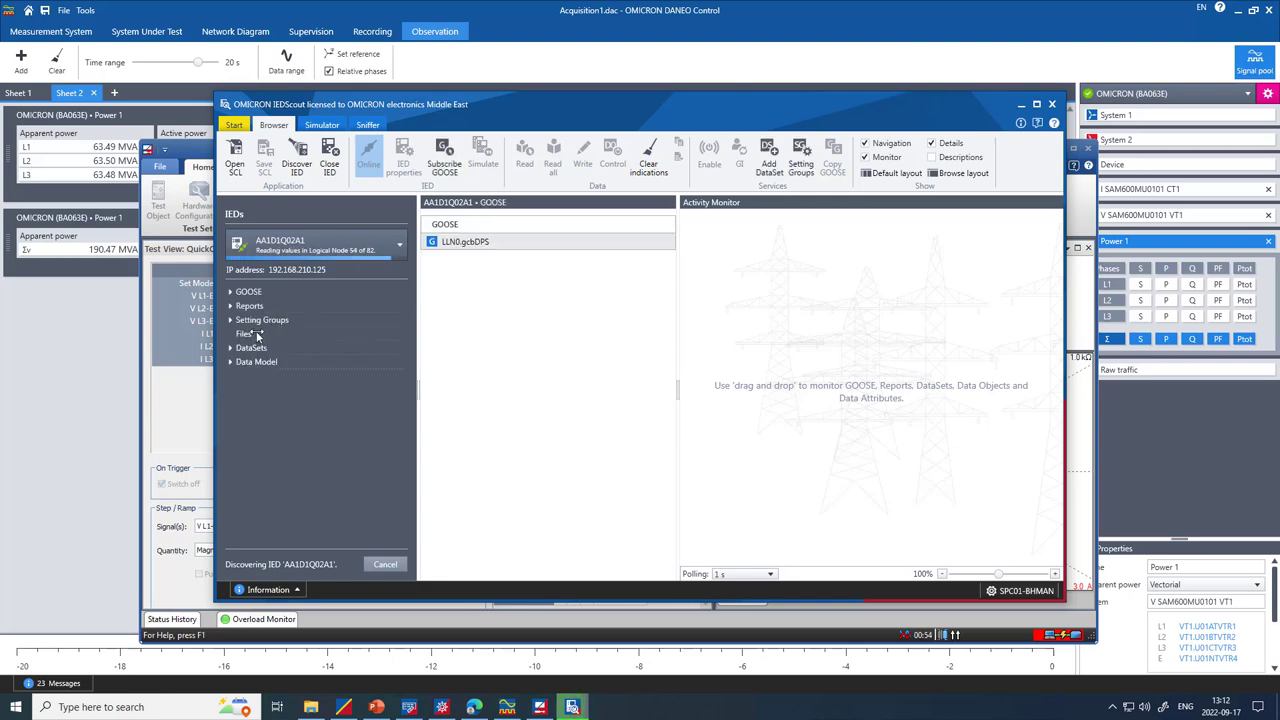
Open the newest COMTRADE record drec_141 from the IED's files in TransView, declining the channel assignment
{"action": "left_click", "coordinate": [255, 334]}
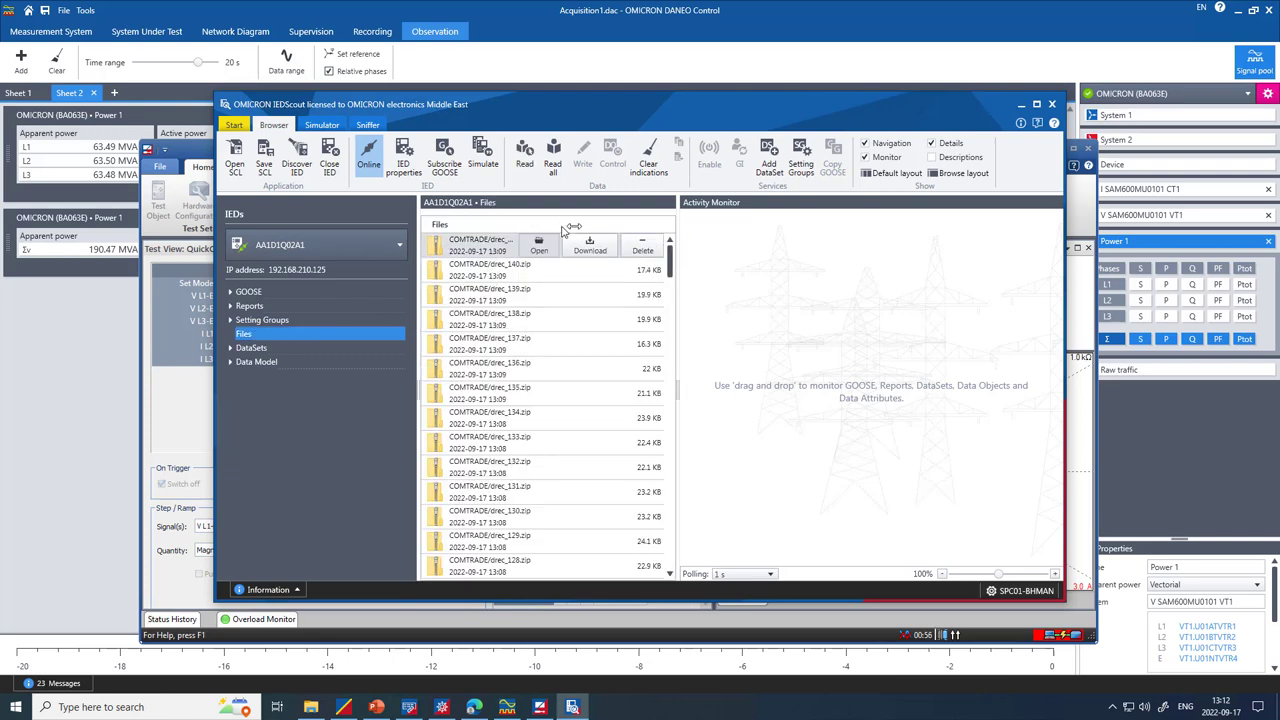
{"action": "left_click", "coordinate": [545, 248]}
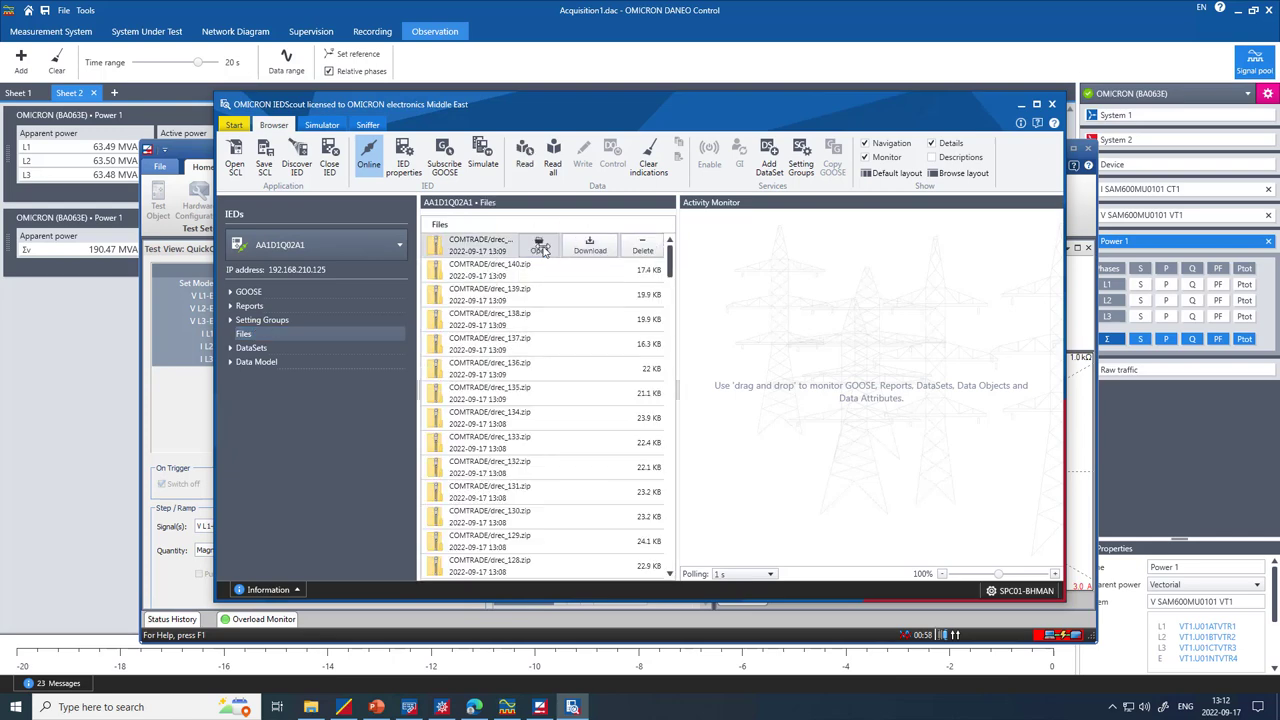
{"action": "left_click", "coordinate": [476, 312]}
{"action": "double_click", "coordinate": [476, 313]}
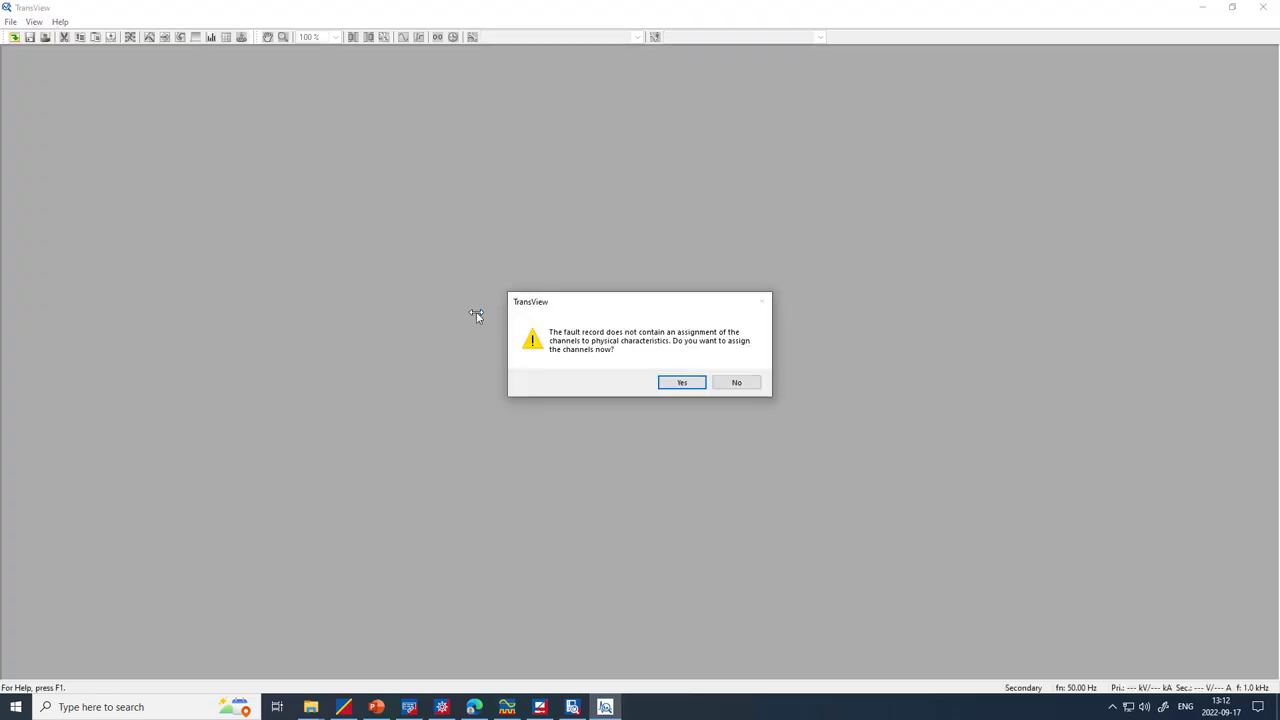
{"action": "left_click", "coordinate": [737, 385]}
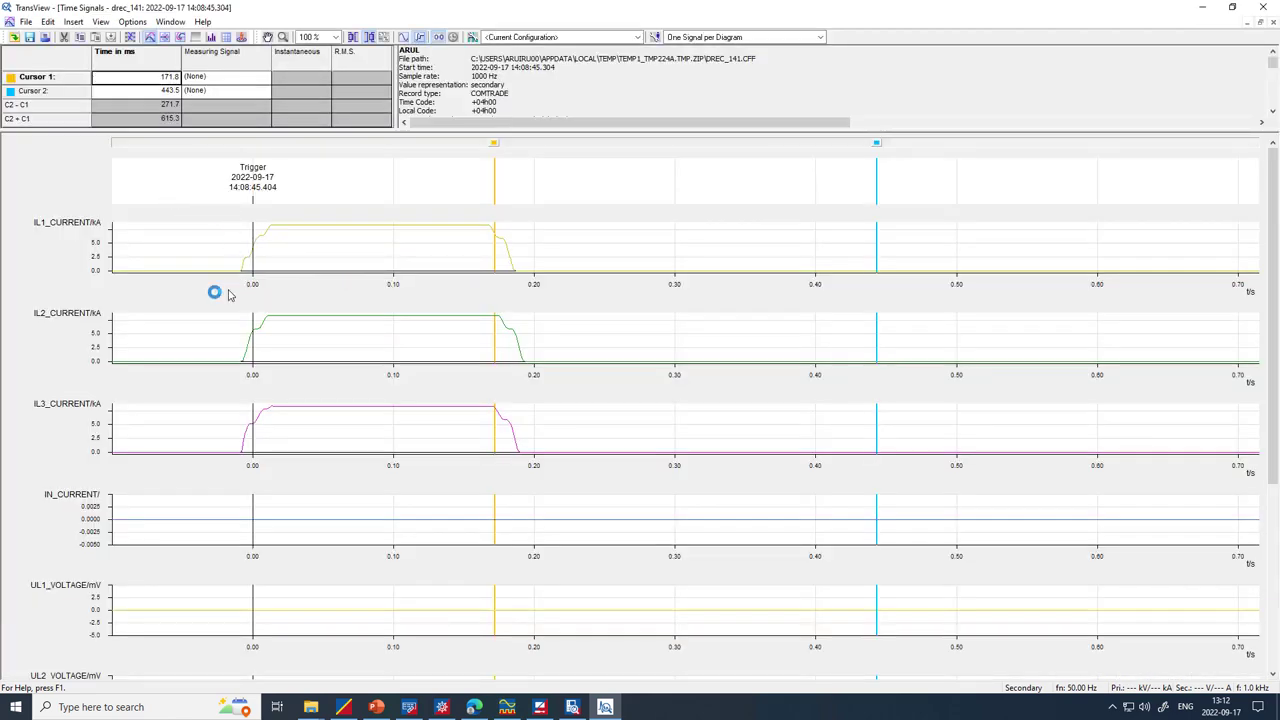
Display the record's time signals as instantaneous values, review the voltage and binary traces, and minimize TransView
{"action": "left_click", "coordinate": [100, 21]}
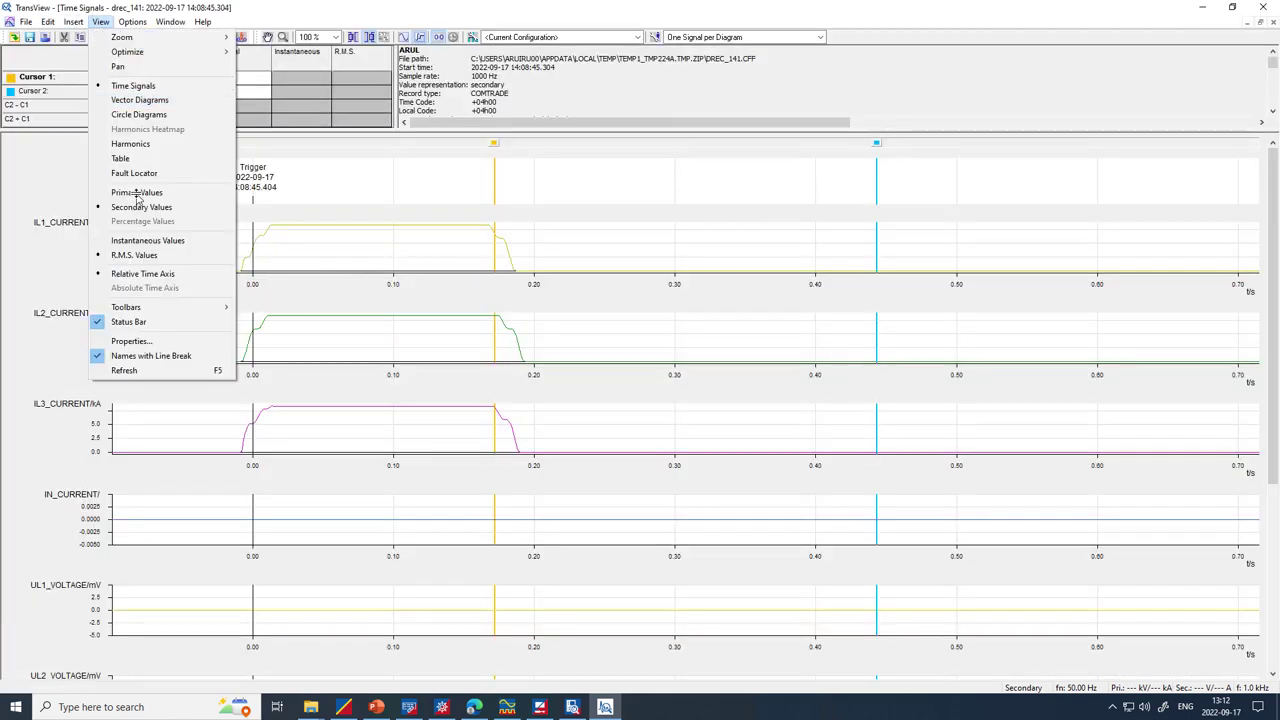
{"action": "left_click", "coordinate": [143, 240]}
{"action": "scroll", "coordinate": [431, 516], "scroll_direction": "down", "scroll_amount": 3}
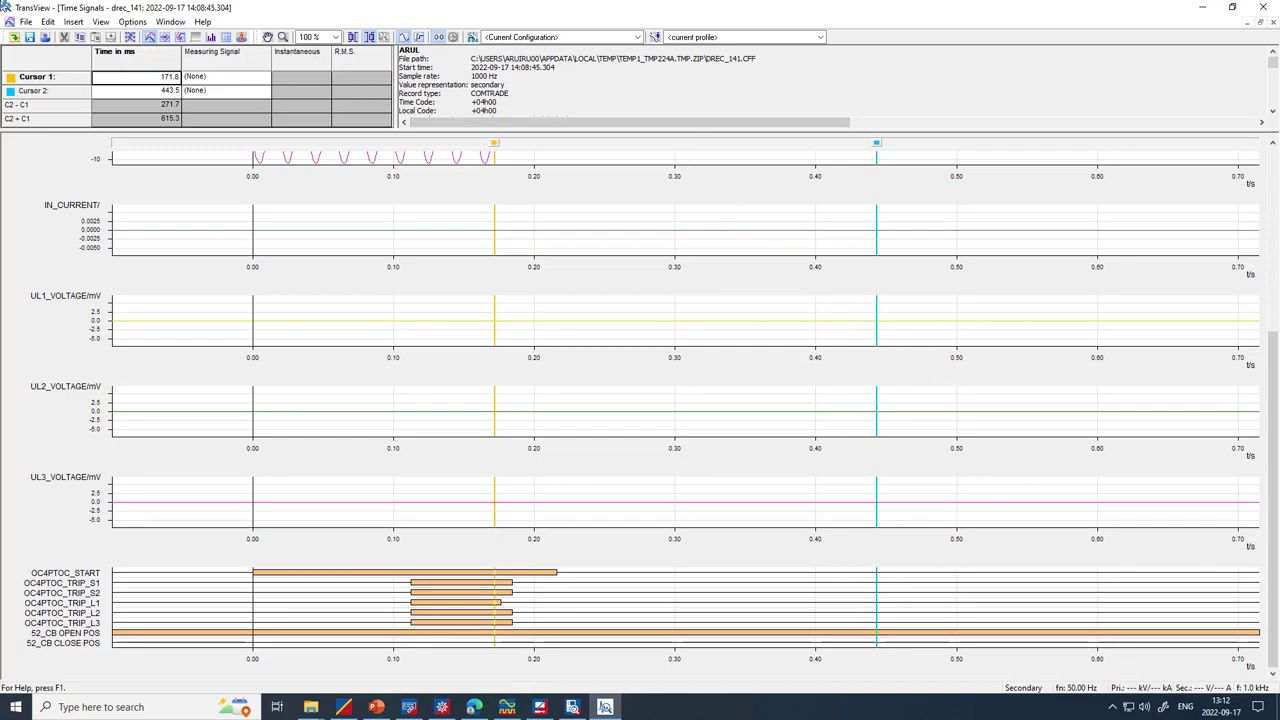
{"action": "left_click", "coordinate": [1202, 7]}
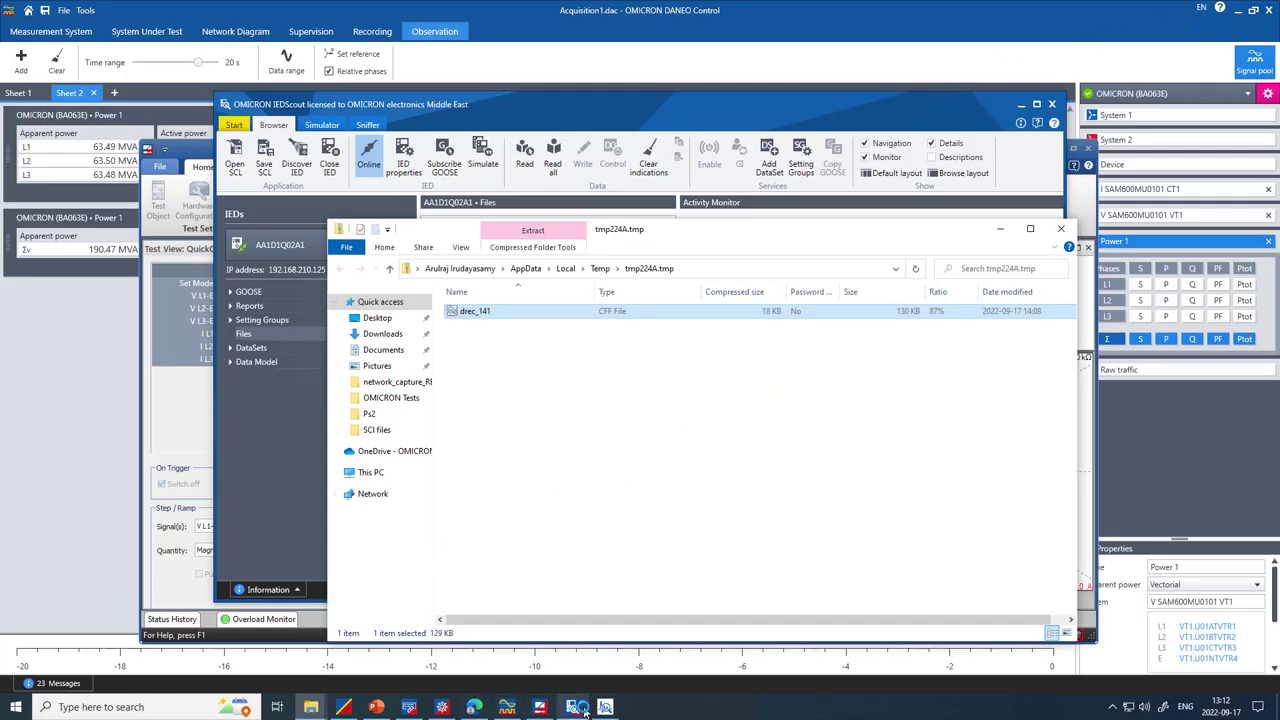
Switch to PowerPoint, present the Digital Substation Testing Solutions slide full screen and advance to the closing thank-you slide
{"action": "left_click", "coordinate": [376, 707]}
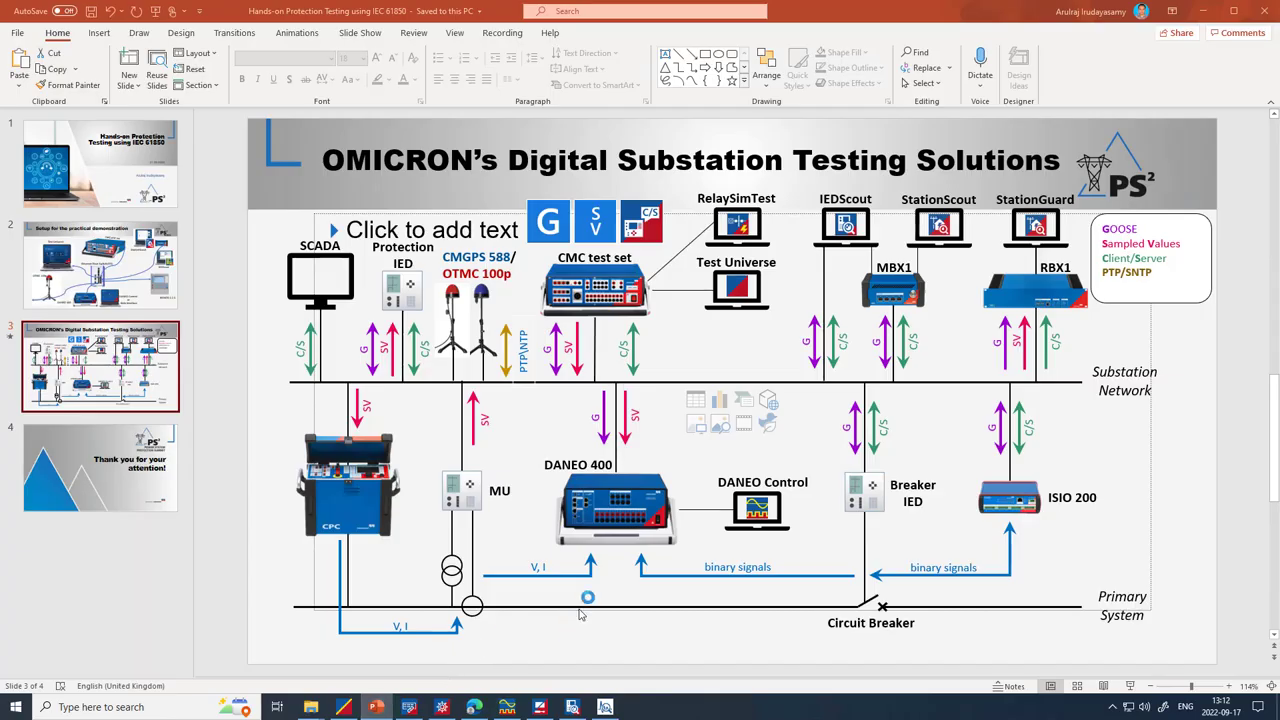
{"action": "left_click", "coordinate": [1113, 687]}
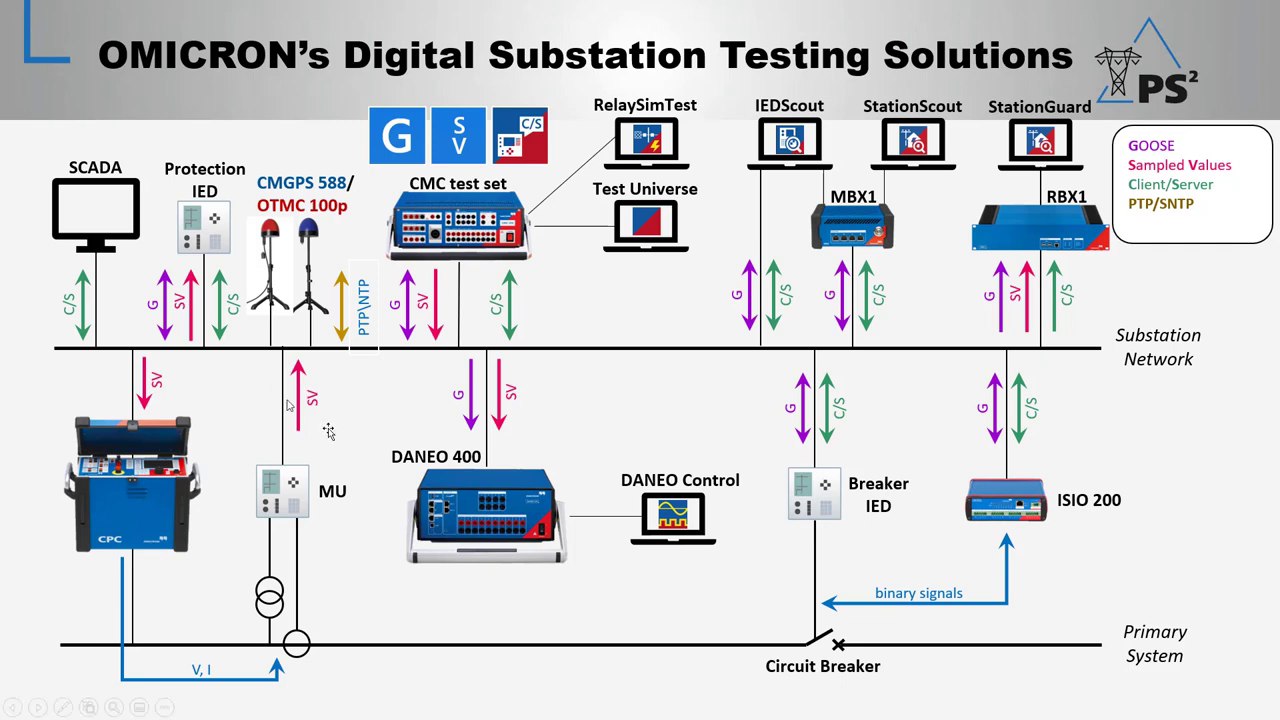
{"action": "left_click", "coordinate": [605, 472]}
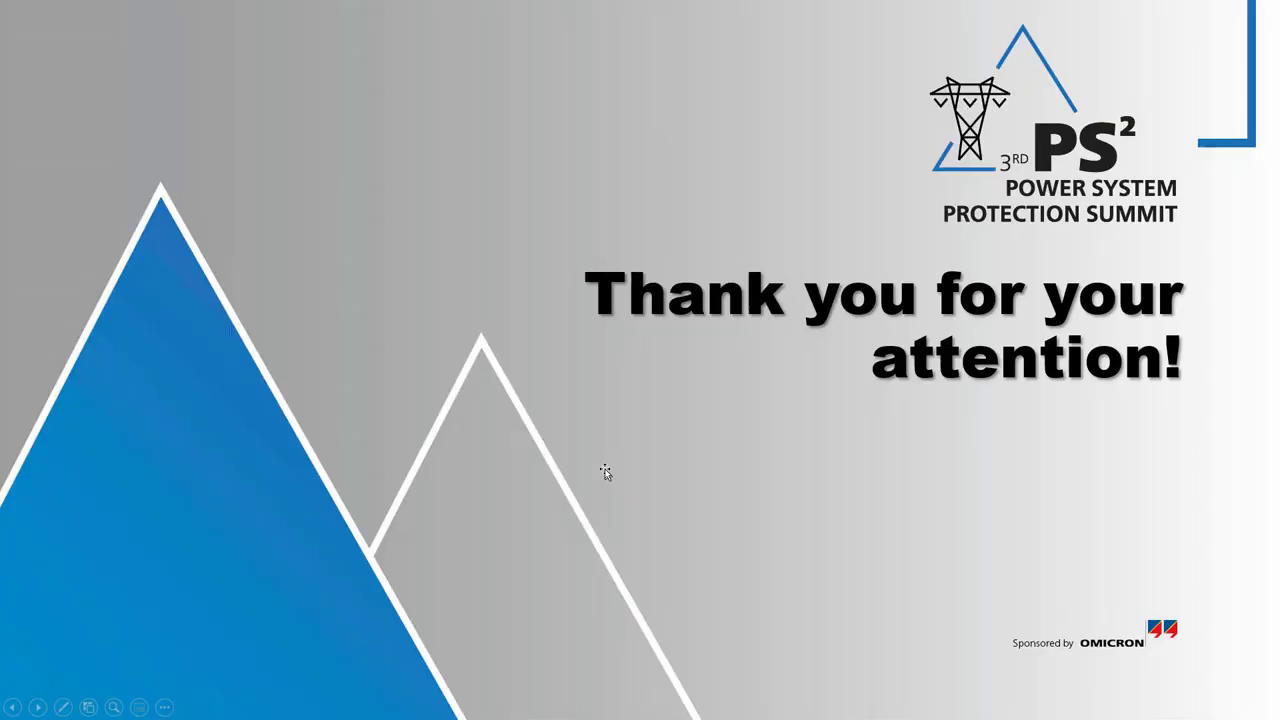